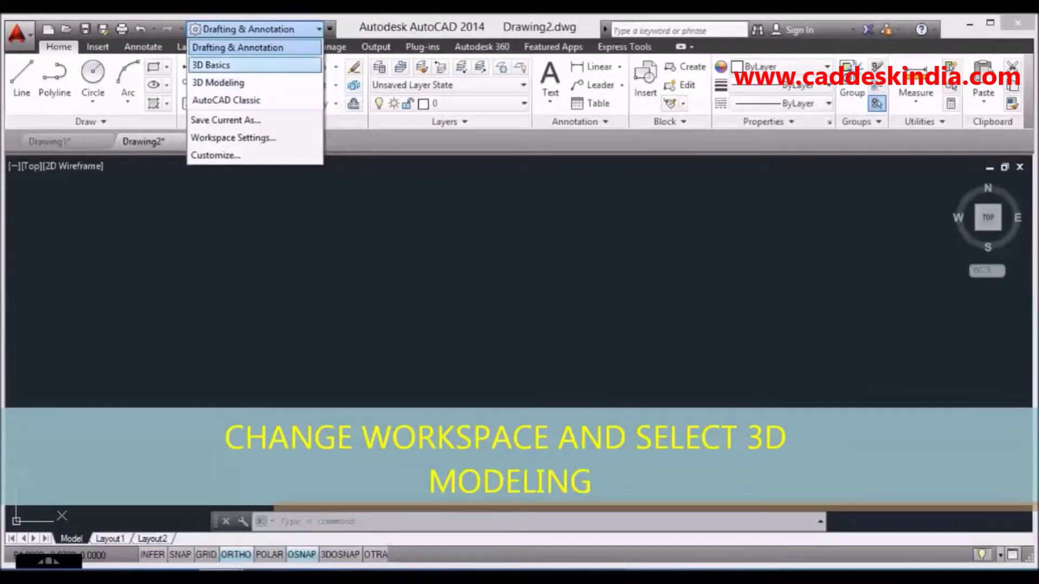
Step: Switch the workspace from Drafting & Annotation to 3D Modeling
{"action": "left_click", "coordinate": [222, 83]}
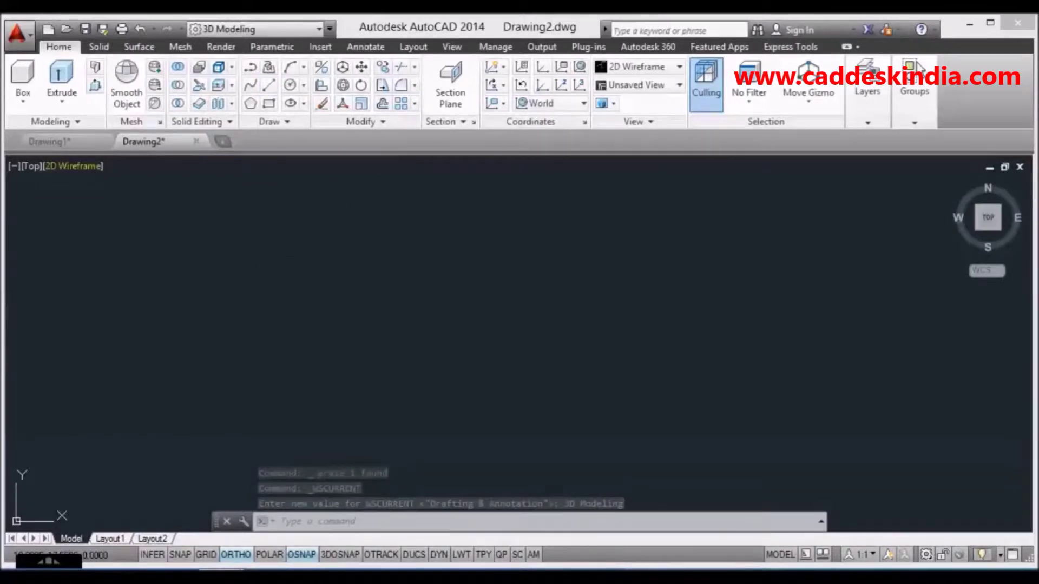
{"action": "left_click", "coordinate": [74, 166]}
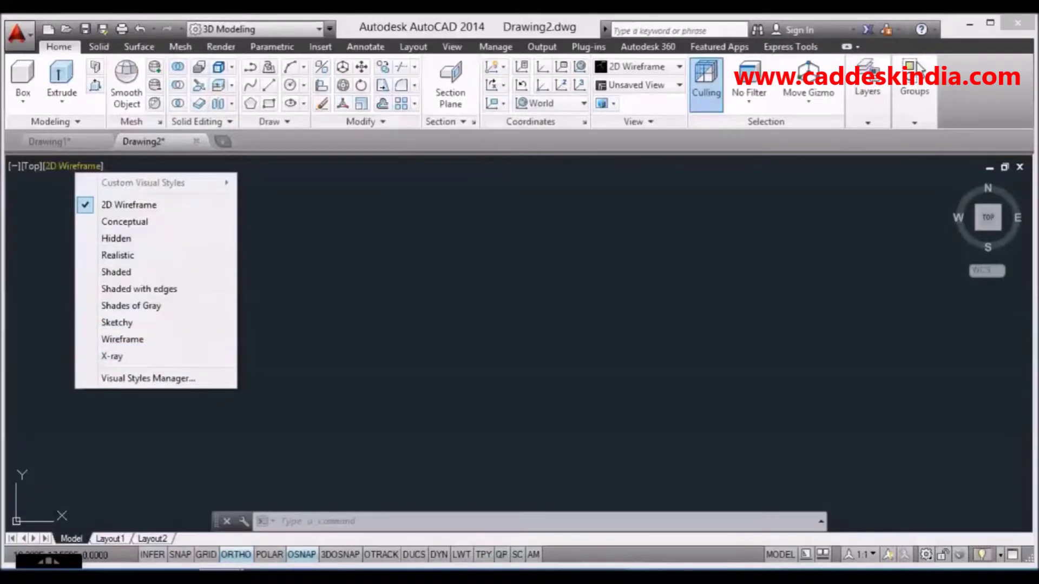
{"action": "left_click", "coordinate": [277, 303]}
{"action": "left_click", "coordinate": [185, 301]}
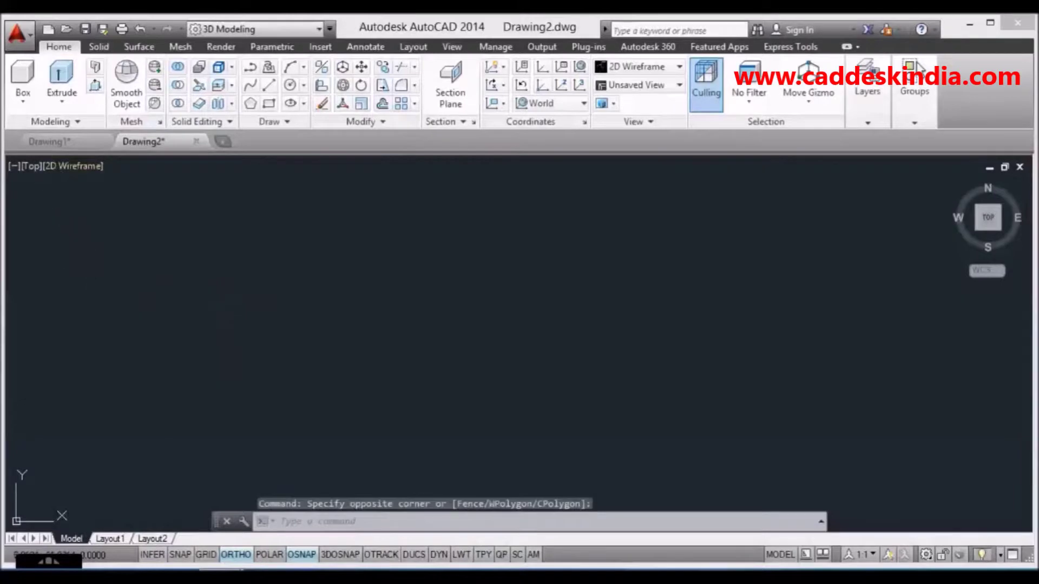
{"action": "left_click", "coordinate": [31, 166]}
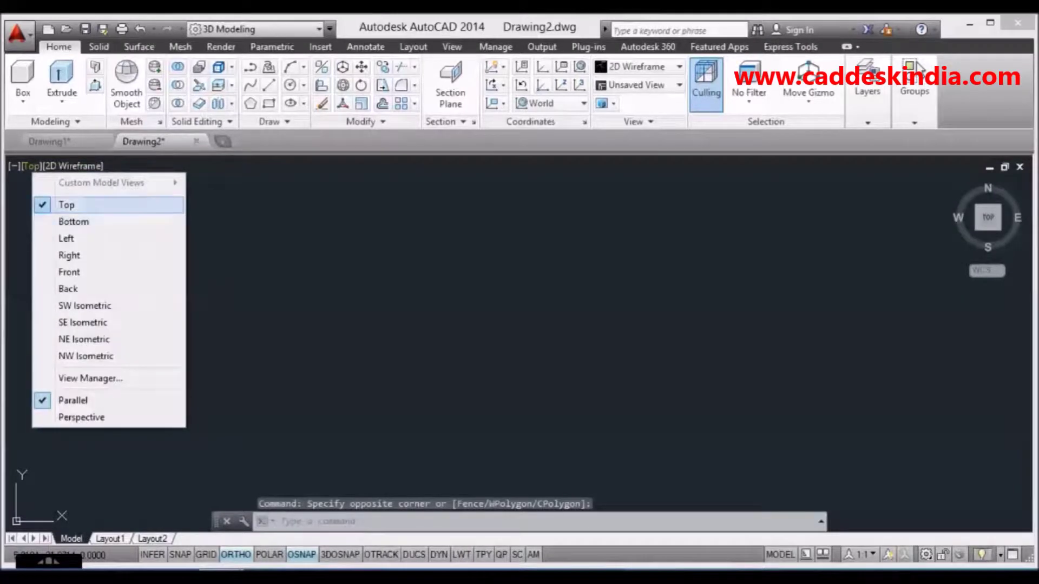
{"action": "left_click", "coordinate": [69, 255]}
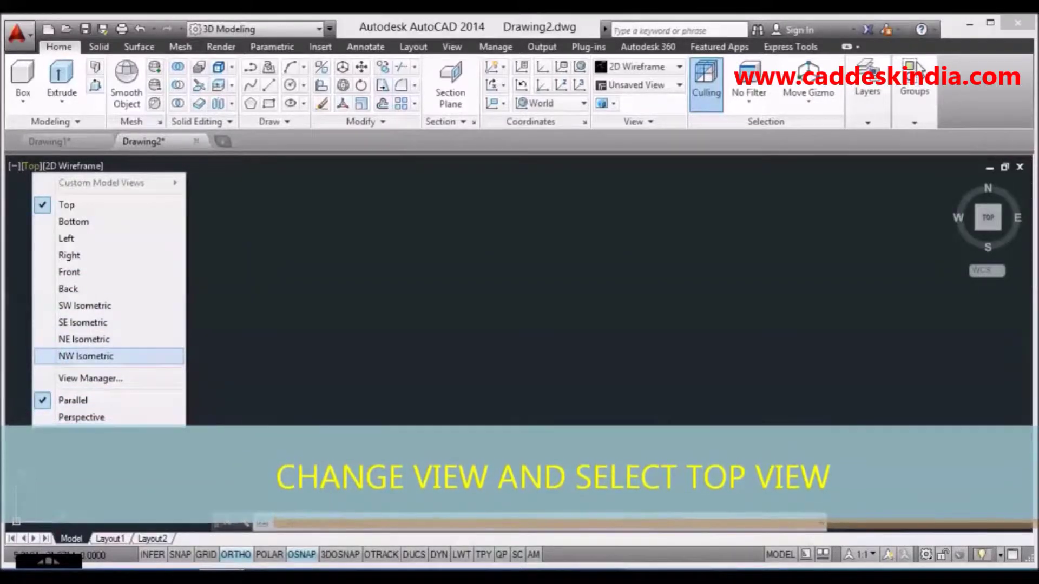
{"action": "key", "text": "Escape"}
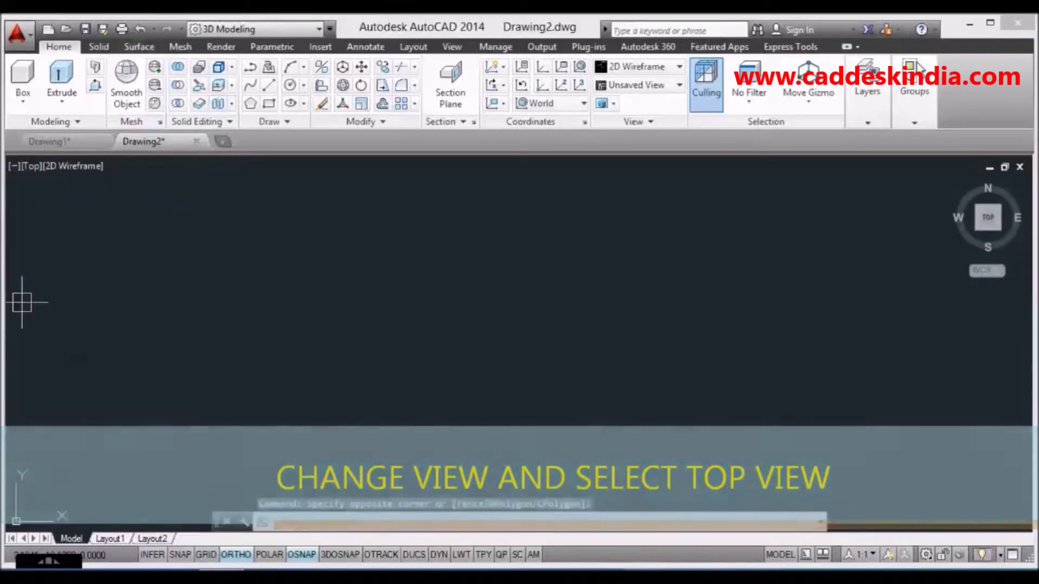
Step: Try the Conceptual visual style, returning the viewport to 2D Wireframe
{"action": "left_click", "coordinate": [81, 166]}
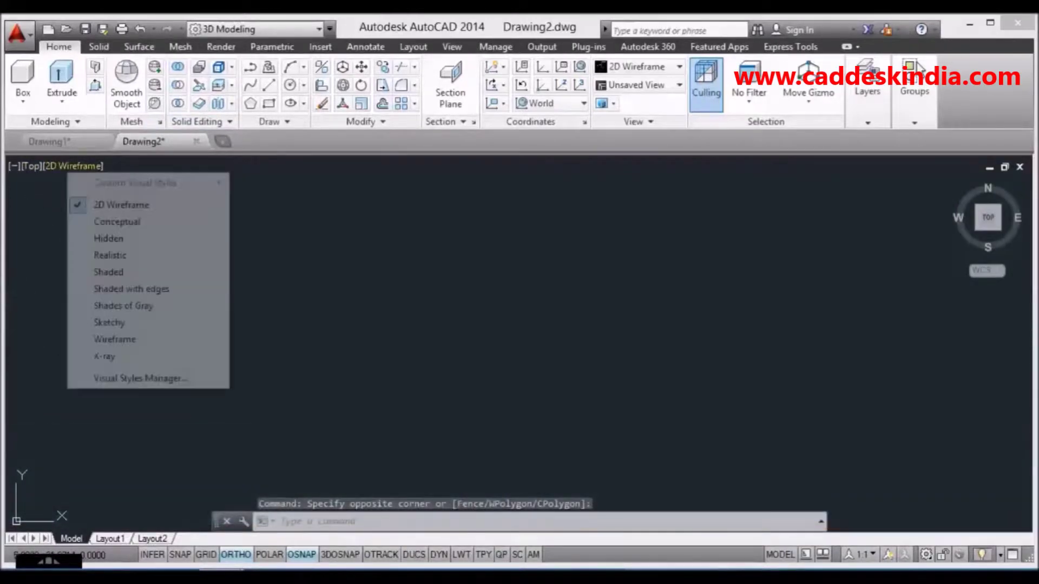
{"action": "left_click", "coordinate": [104, 220]}
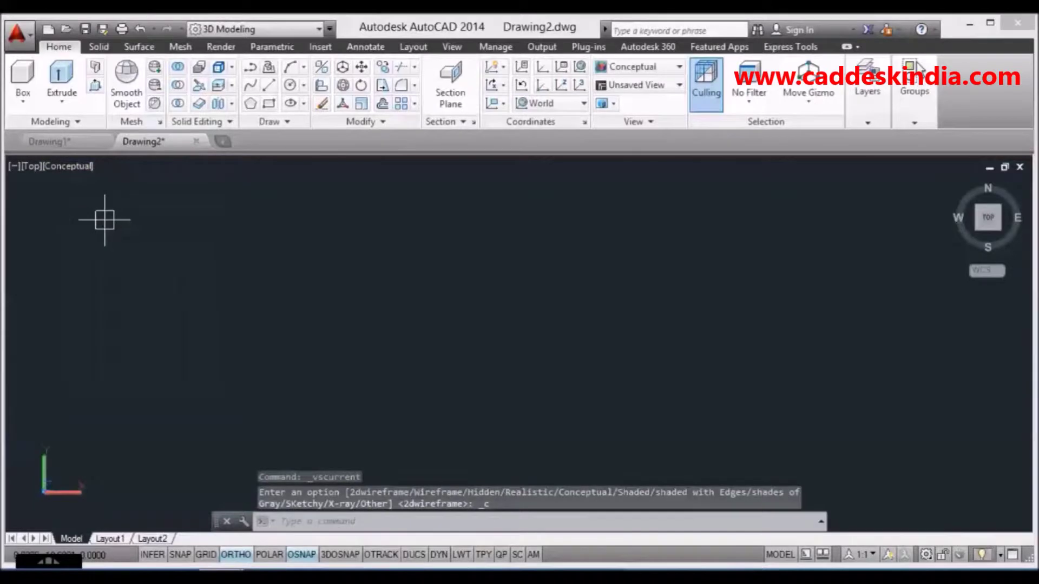
{"action": "left_click", "coordinate": [76, 166]}
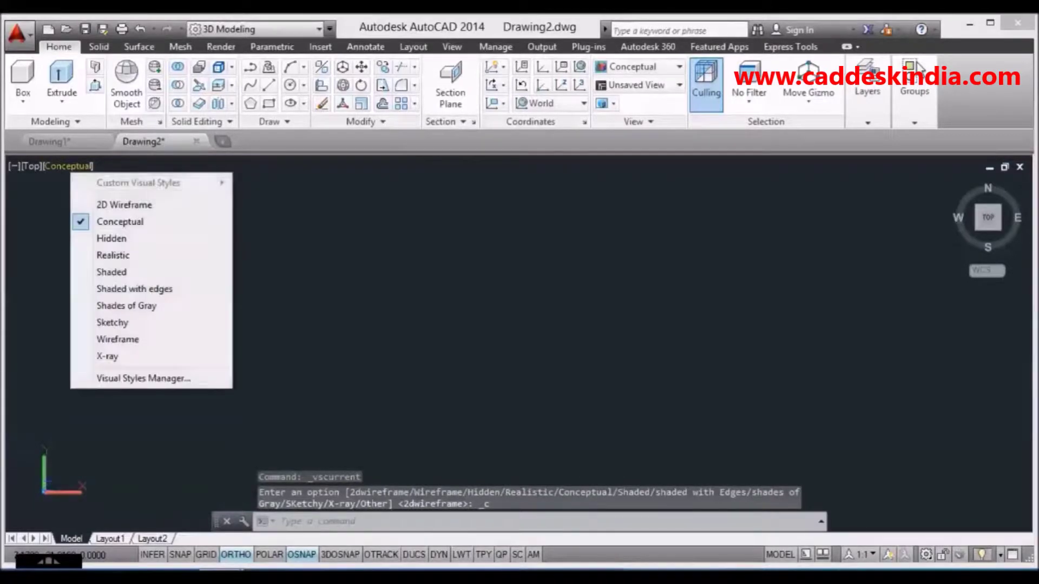
{"action": "left_click", "coordinate": [106, 204]}
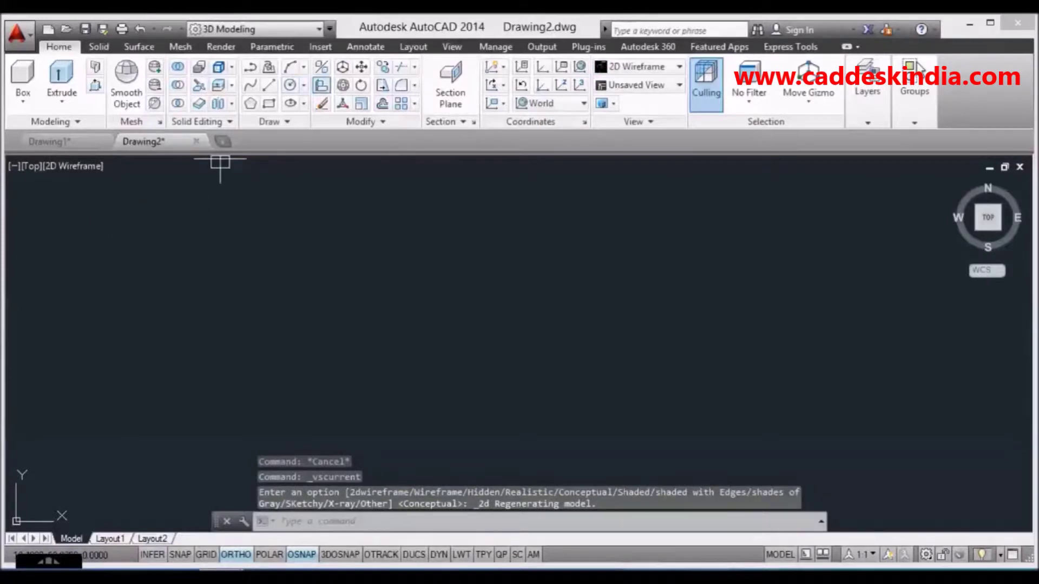
Step: Draw a horizontal base line 30 units long in the lower part of the drawing area
{"action": "type", "text": "l"}
{"action": "key", "text": "Return"}
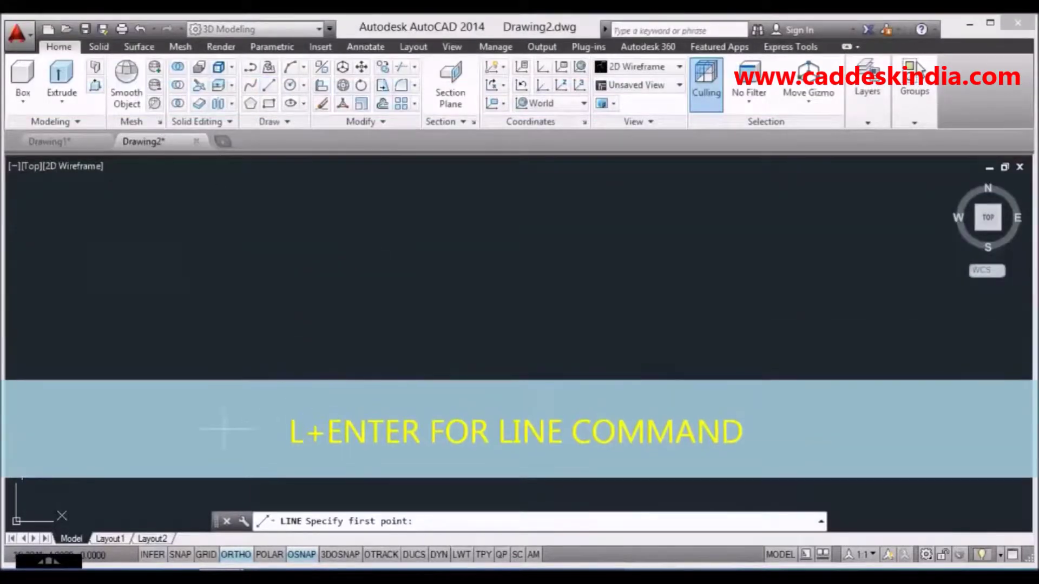
{"action": "left_click", "coordinate": [225, 429]}
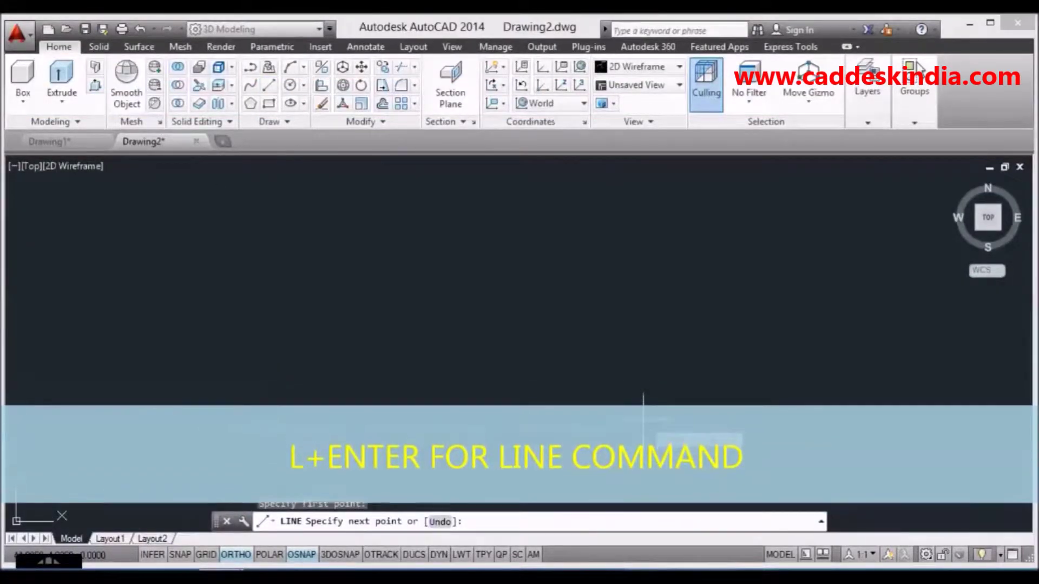
{"action": "type", "text": "30"}
{"action": "key", "text": "Return"}
{"action": "key", "text": "Escape"}
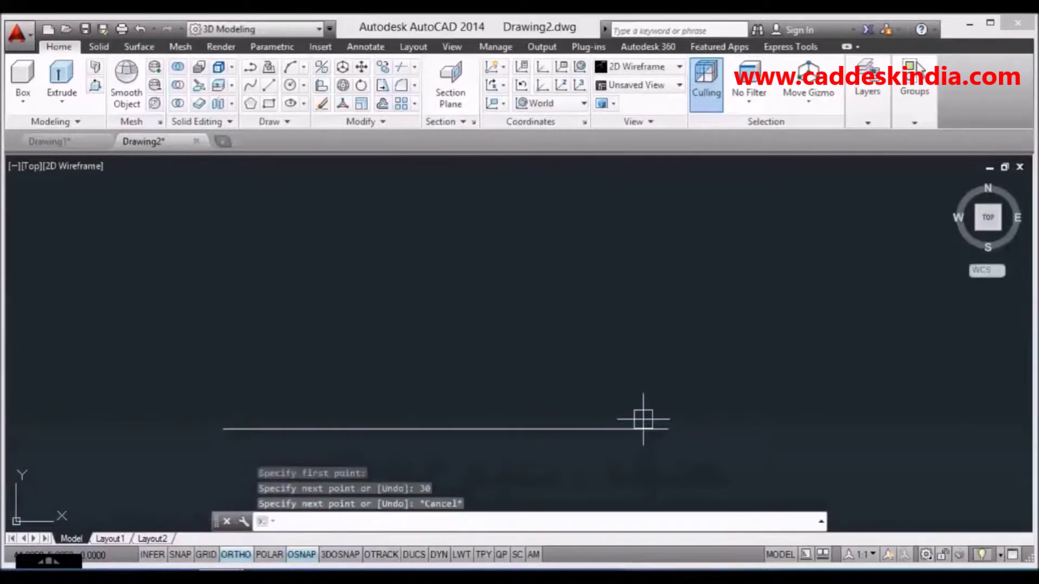
Step: Draw a vertical line 20 units long upward from the midpoint of the base line
{"action": "type", "text": "L"}
{"action": "key", "text": "Return"}
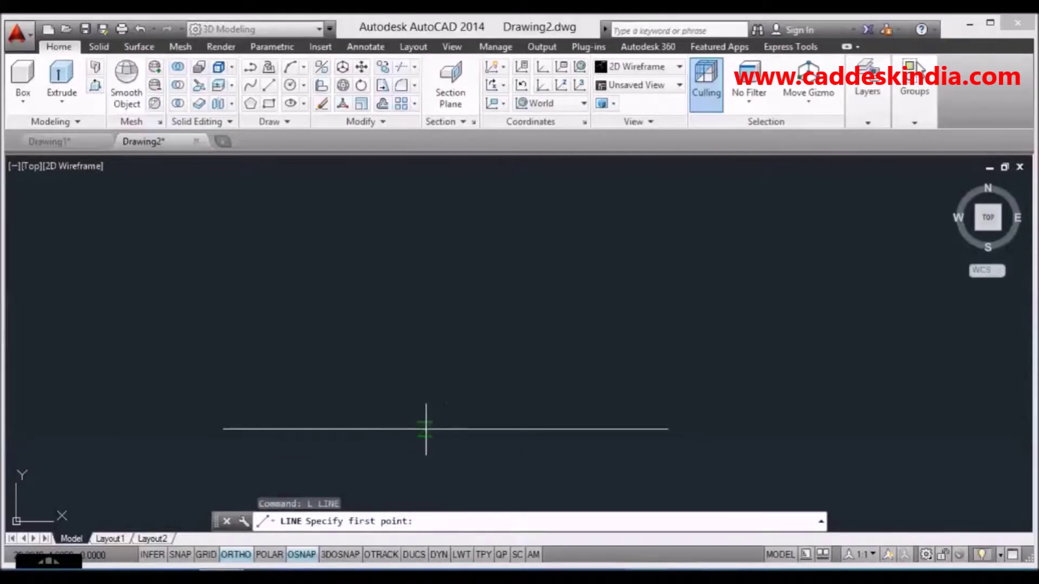
{"action": "left_click", "coordinate": [445, 430]}
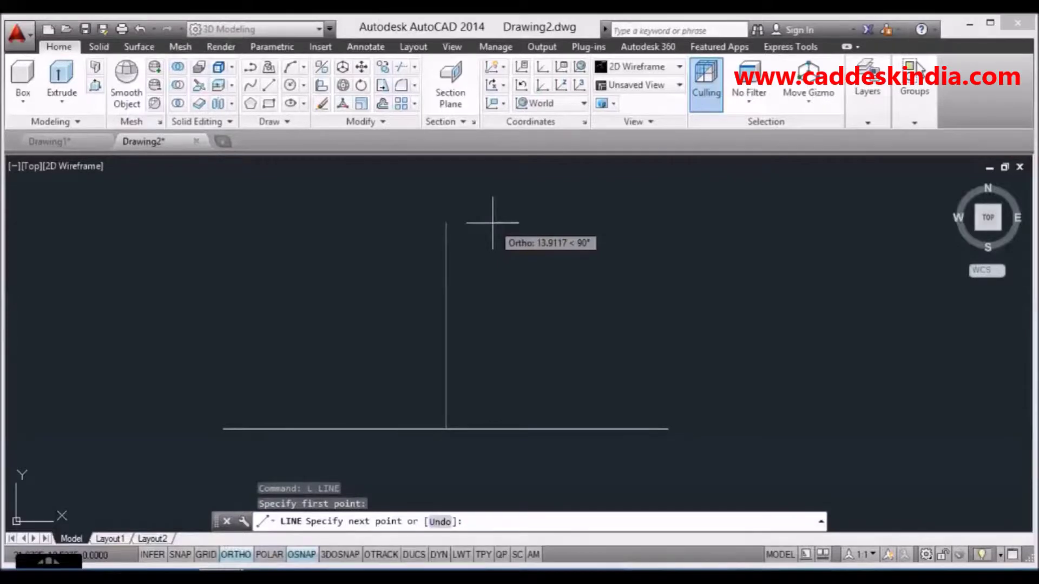
{"action": "type", "text": "20"}
{"action": "key", "text": "Return"}
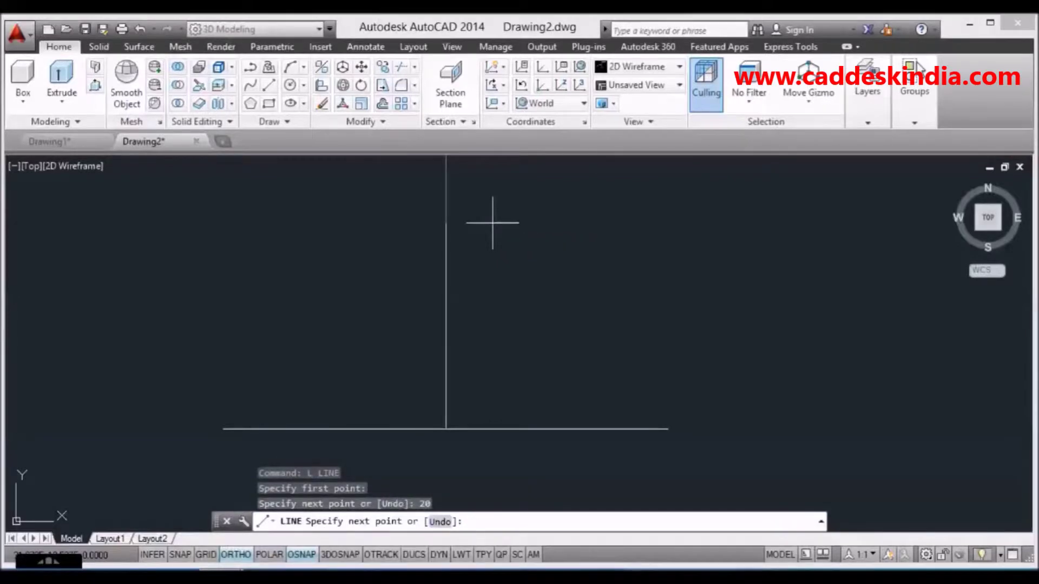
{"action": "scroll", "coordinate": [492, 224], "scroll_direction": "down", "scroll_amount": 5}
{"action": "mouse_move", "coordinate": [477, 271]}
{"action": "middle_mouse_down"}
{"action": "mouse_move", "coordinate": [450, 350]}
{"action": "mouse_move", "coordinate": [458, 358]}
{"action": "middle_mouse_up"}
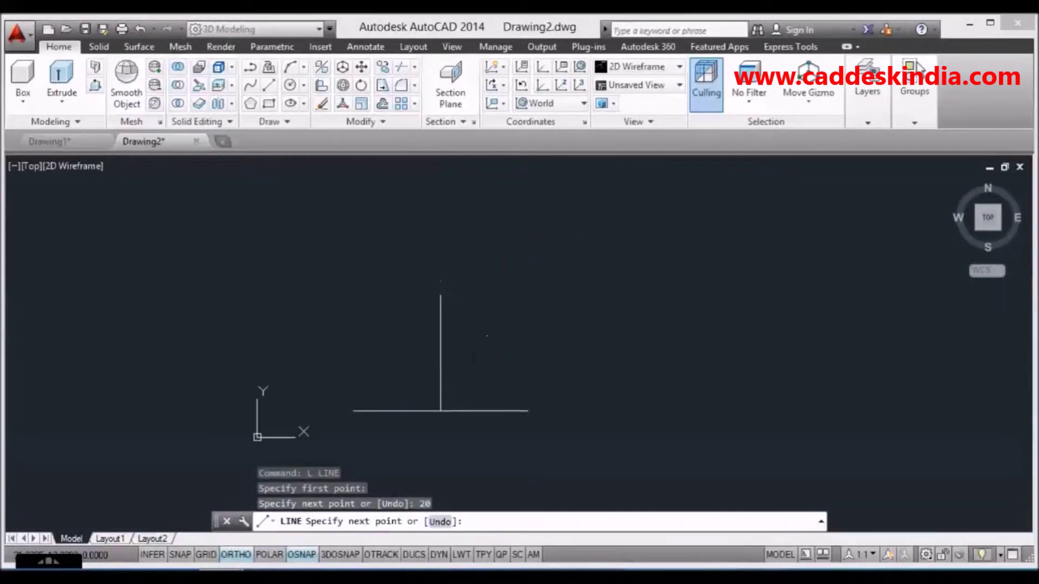
{"action": "key", "text": "Escape"}
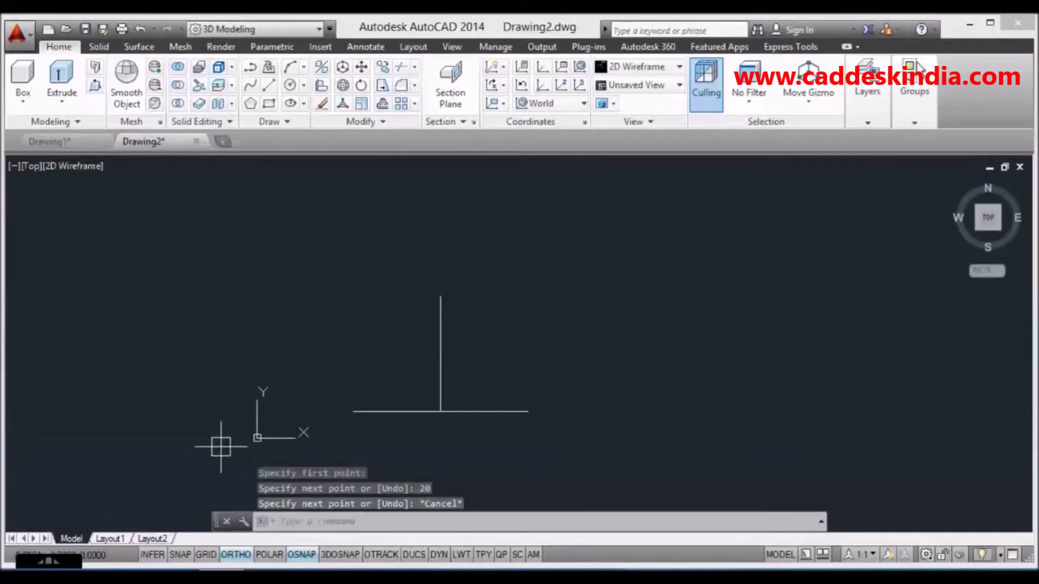
Step: Set the UCS icon so that it is not displayed at the origin
{"action": "right_click", "coordinate": [257, 438]}
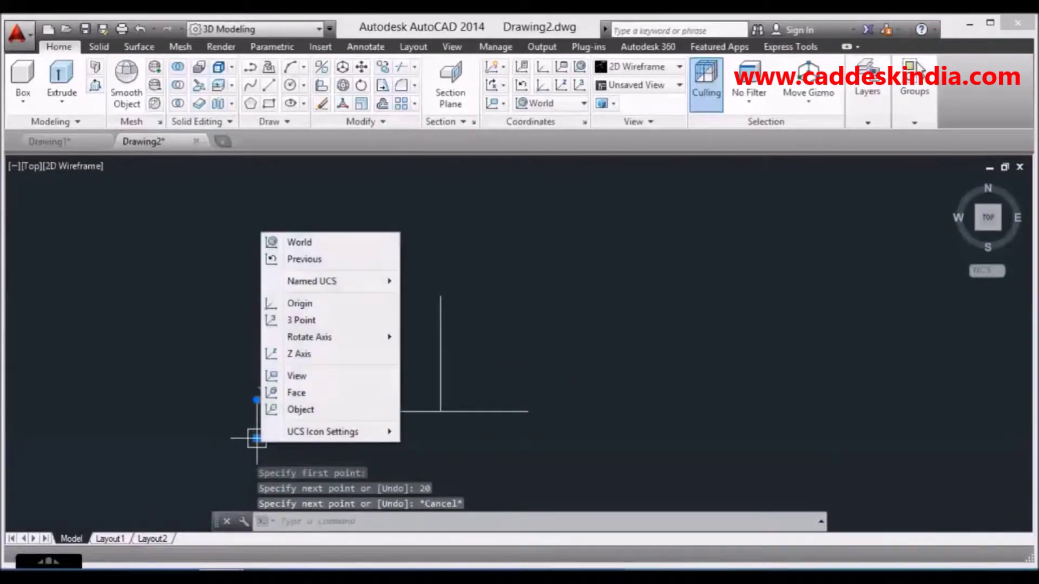
{"action": "mouse_move", "coordinate": [335, 432]}
{"action": "left_click", "coordinate": [406, 429]}
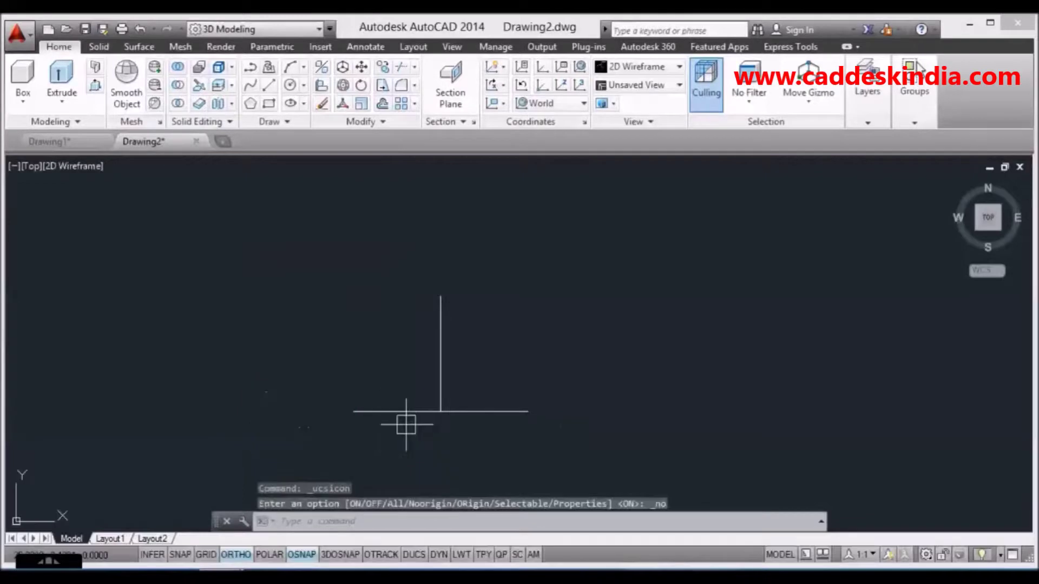
Step: Offset the vertical centre line by 7.5 units to both sides
{"action": "scroll", "coordinate": [379, 339], "scroll_direction": "up", "scroll_amount": 2}
{"action": "middle_click_drag", "start_coordinate": [379, 339], "coordinate": [341, 326]}
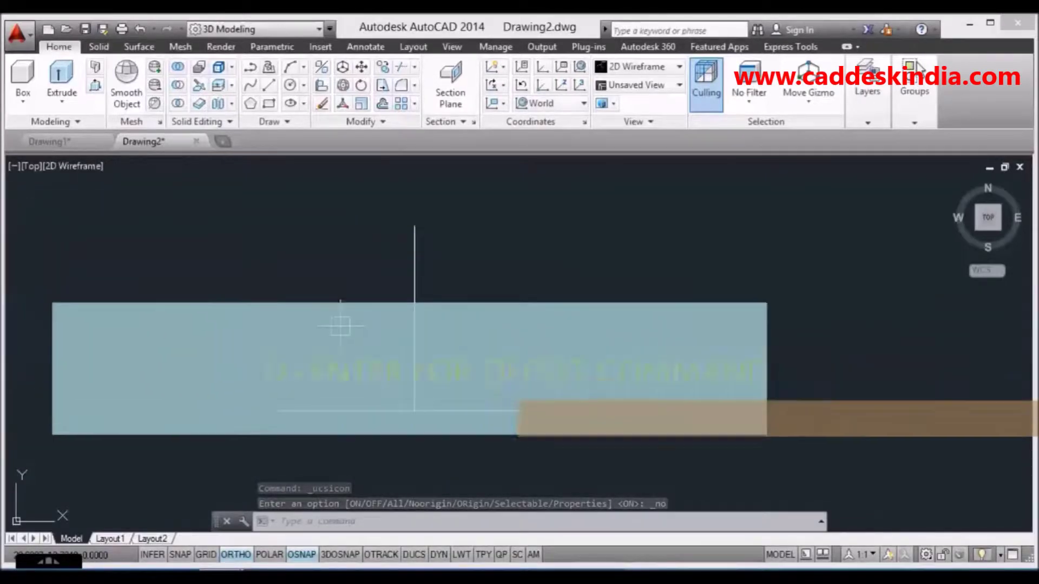
{"action": "type", "text": "o"}
{"action": "key", "text": "Return"}
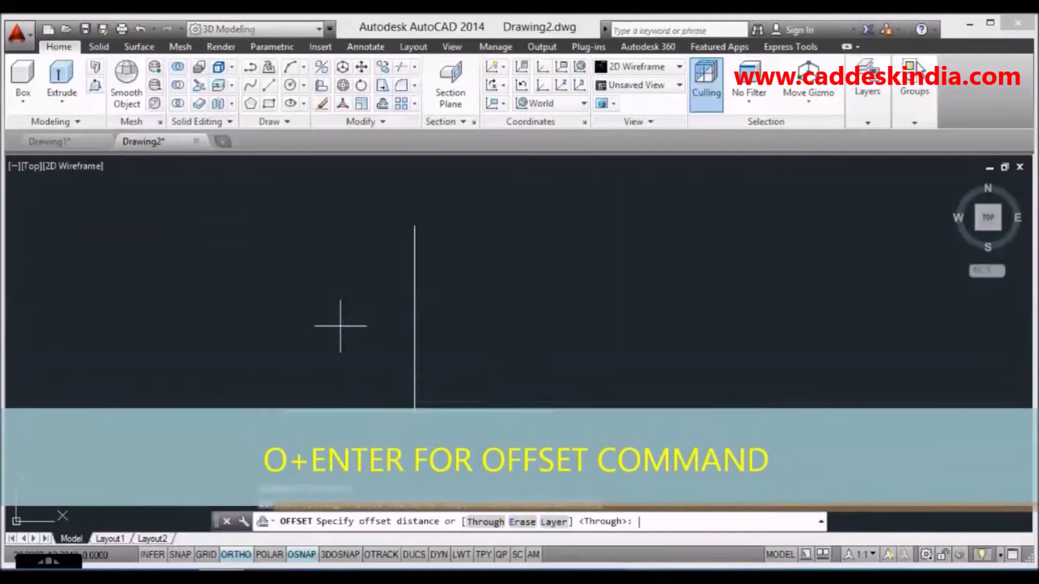
{"action": "type", "text": "7.5"}
{"action": "key", "text": "Return"}
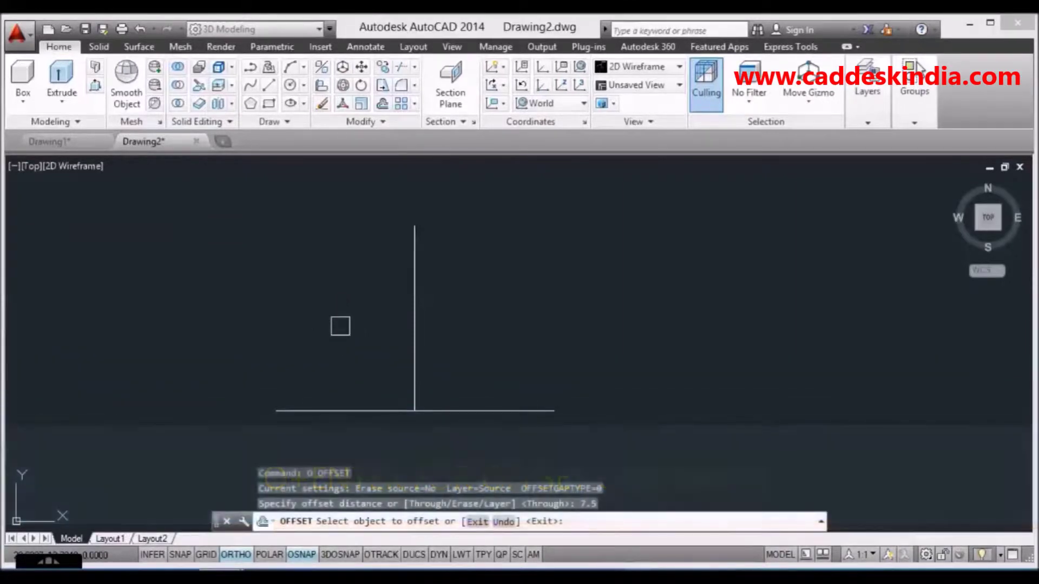
{"action": "left_click", "coordinate": [409, 338]}
{"action": "left_click", "coordinate": [364, 343]}
{"action": "left_click", "coordinate": [413, 338]}
{"action": "left_click", "coordinate": [509, 339]}
{"action": "key", "text": "Escape"}
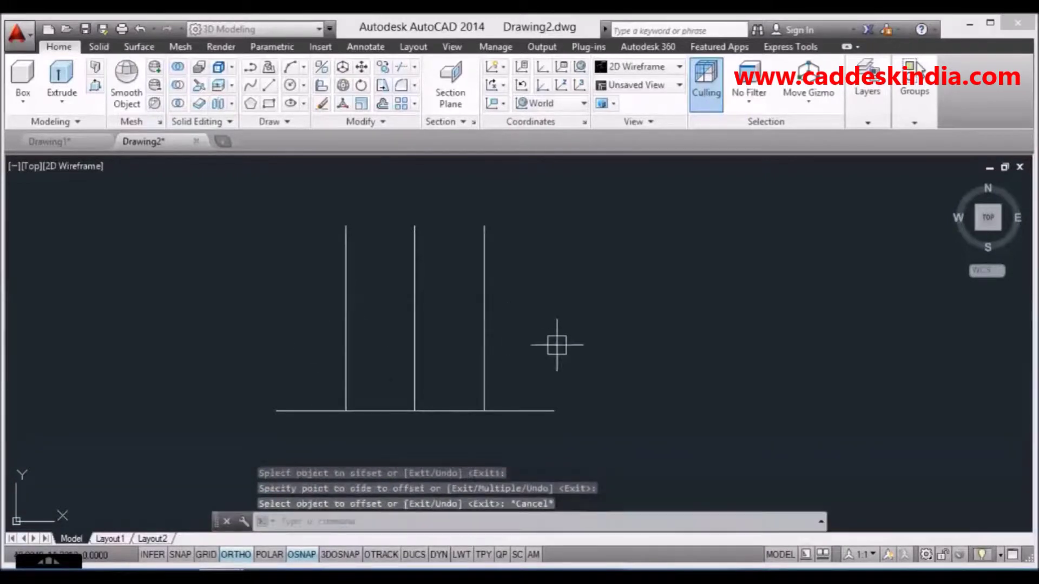
Step: Offset the vertical centre line by 2.5 units to both sides
{"action": "type", "text": "o"}
{"action": "key", "text": "Return"}
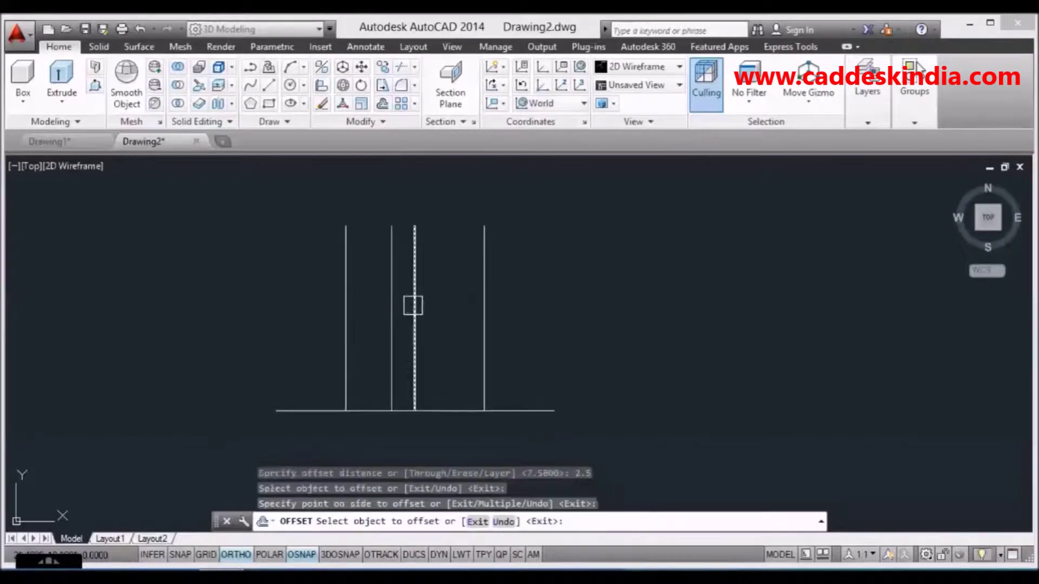
{"action": "key", "text": "Return"}
Step: Draw a horizontal line joining the upper endpoints of the two outermost vertical lines
{"action": "type", "text": "l"}
{"action": "key", "text": "Return"}
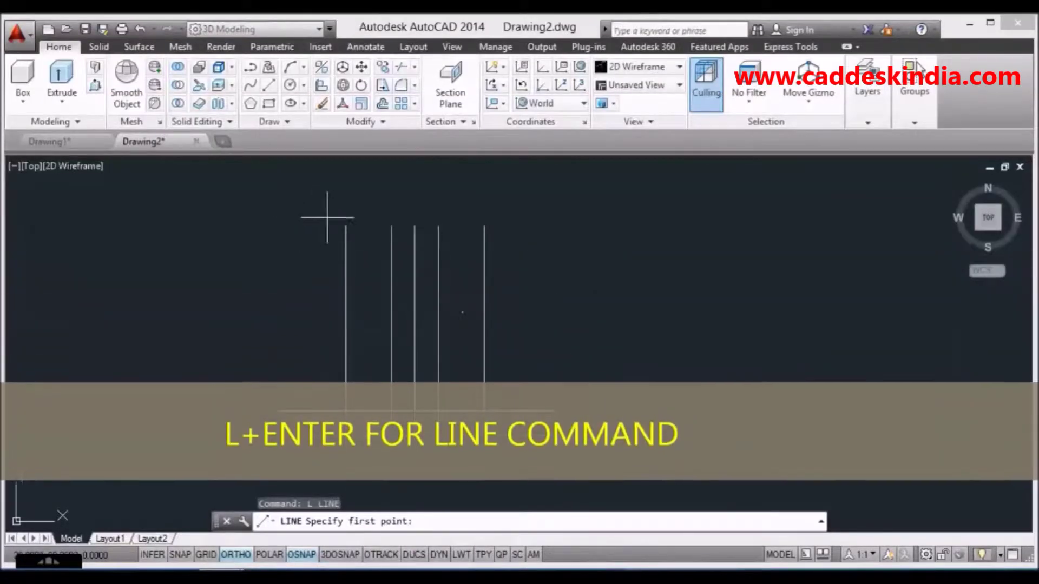
{"action": "left_click", "coordinate": [345, 227]}
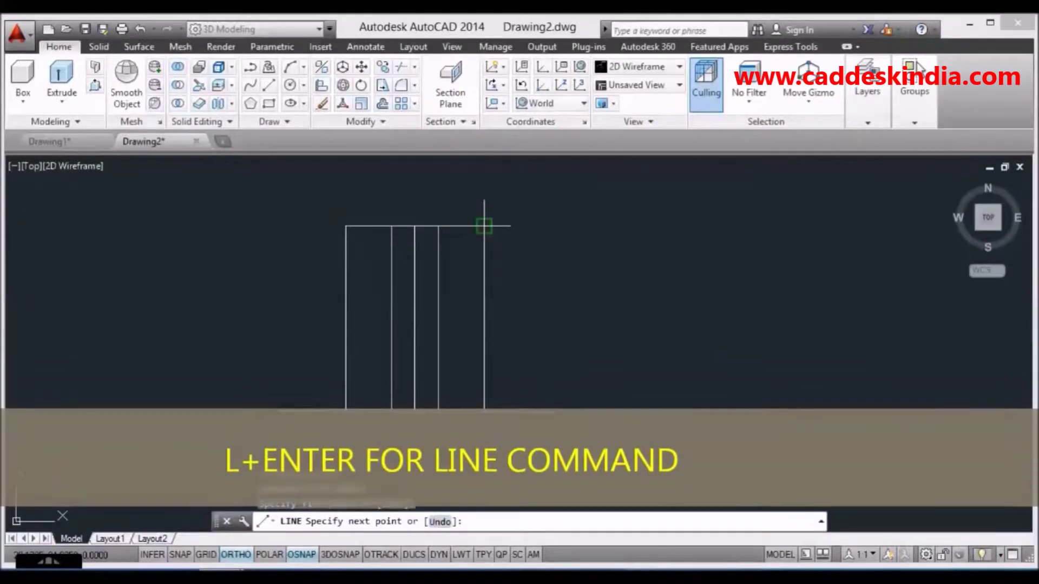
{"action": "key", "text": "Escape"}
Step: Place a construction line at 45 degrees through the upper endpoint of the right inner vertical line
{"action": "type", "text": "xl"}
{"action": "key", "text": "Return"}
{"action": "type", "text": "a"}
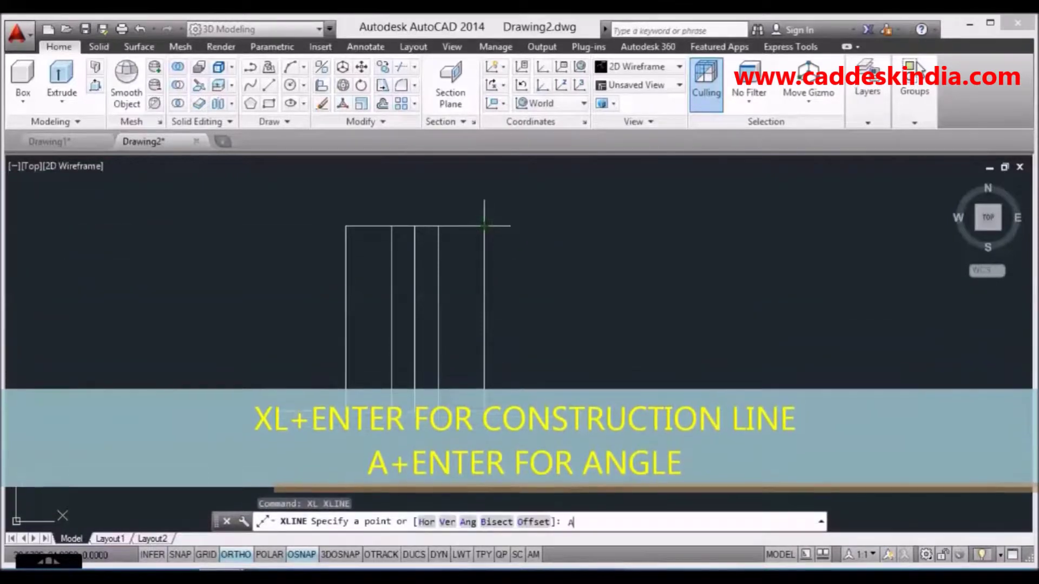
{"action": "key", "text": "Return"}
{"action": "type", "text": "45"}
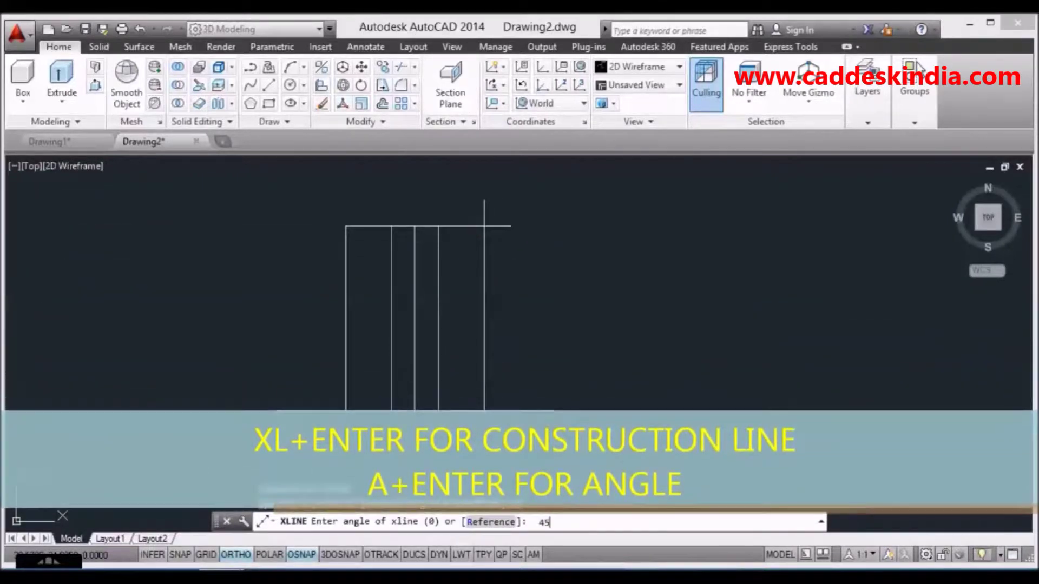
{"action": "key", "text": "Return"}
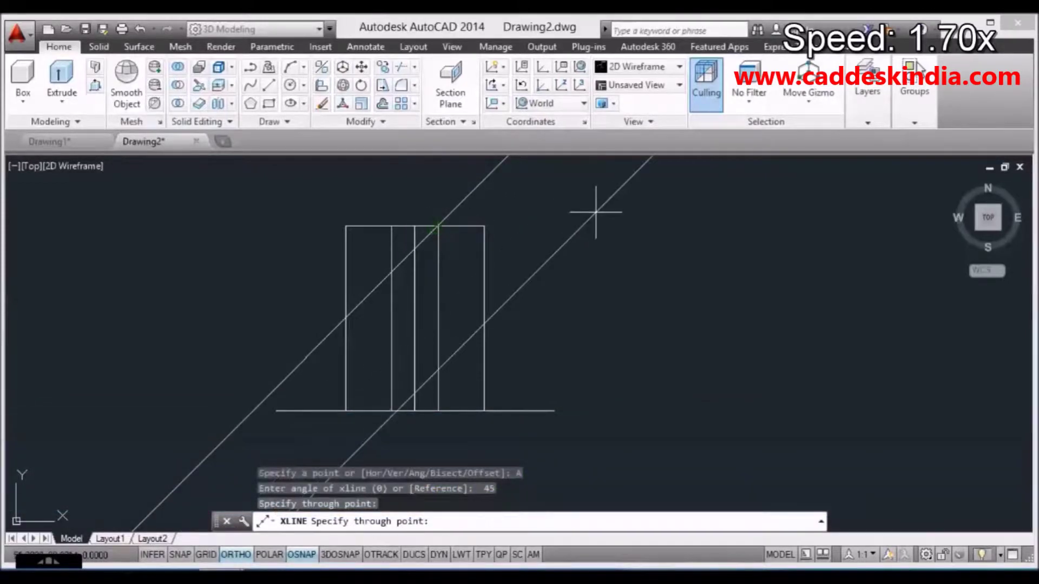
{"action": "key", "text": "Escape"}
Step: Place a construction line at 135 degrees through the upper endpoint of the left inner vertical line
{"action": "type", "text": "xl"}
{"action": "key", "text": "Return"}
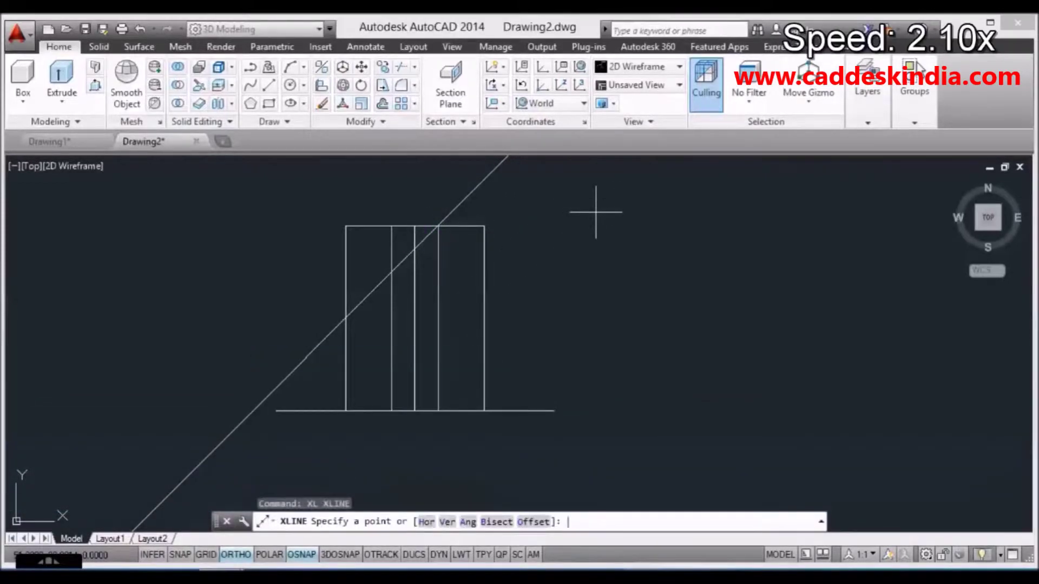
{"action": "type", "text": "35"}
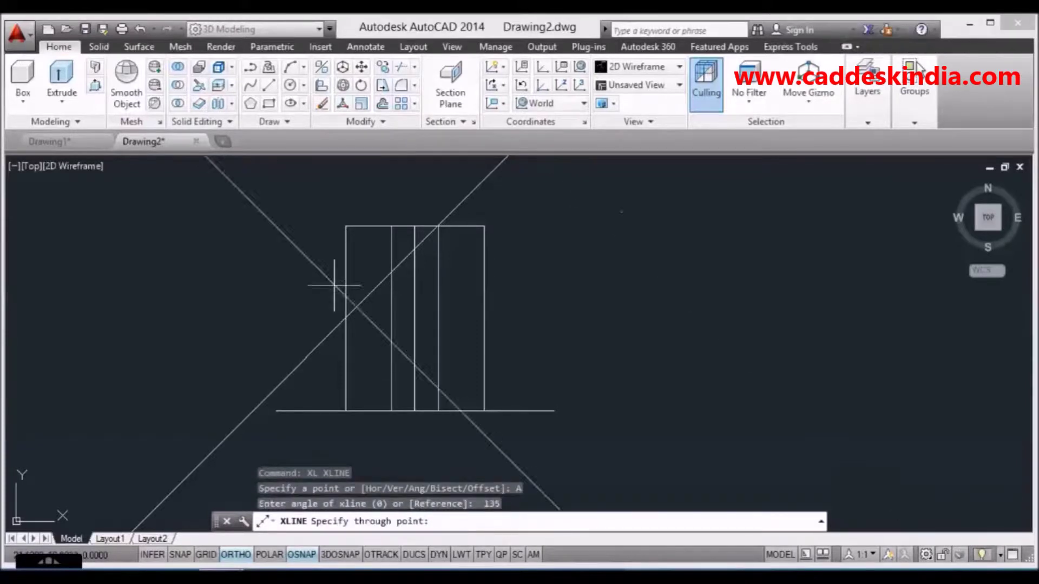
{"action": "left_click", "coordinate": [391, 229]}
{"action": "key", "text": "Escape"}
Step: Trim the angled construction lines above the top edge and the top edge between them to form the V-notch
{"action": "type", "text": "tr"}
{"action": "key", "text": "Return"}
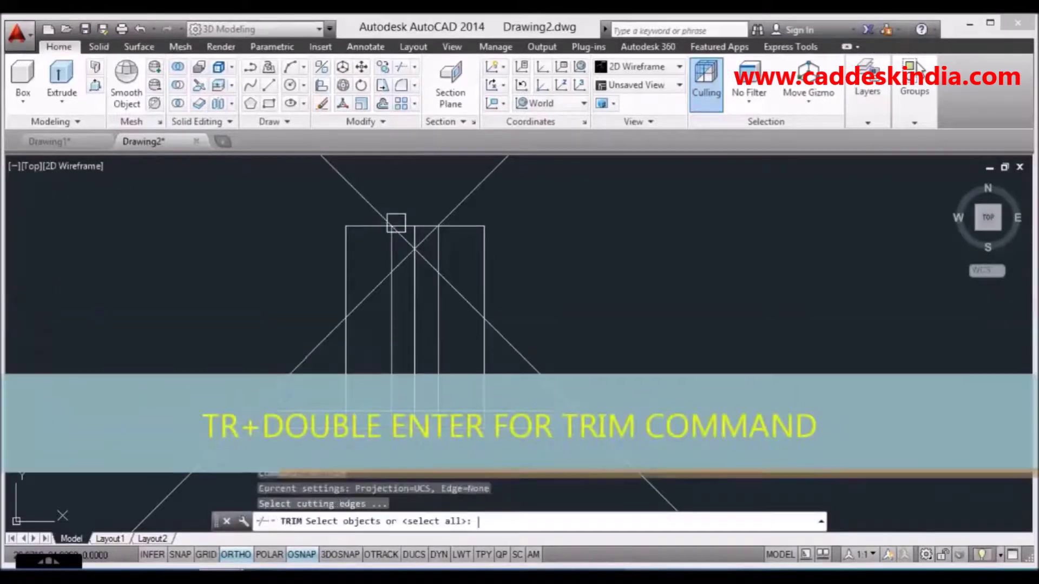
{"action": "key", "text": "Return"}
{"action": "scroll", "coordinate": [412, 260], "scroll_direction": "up", "scroll_amount": 2}
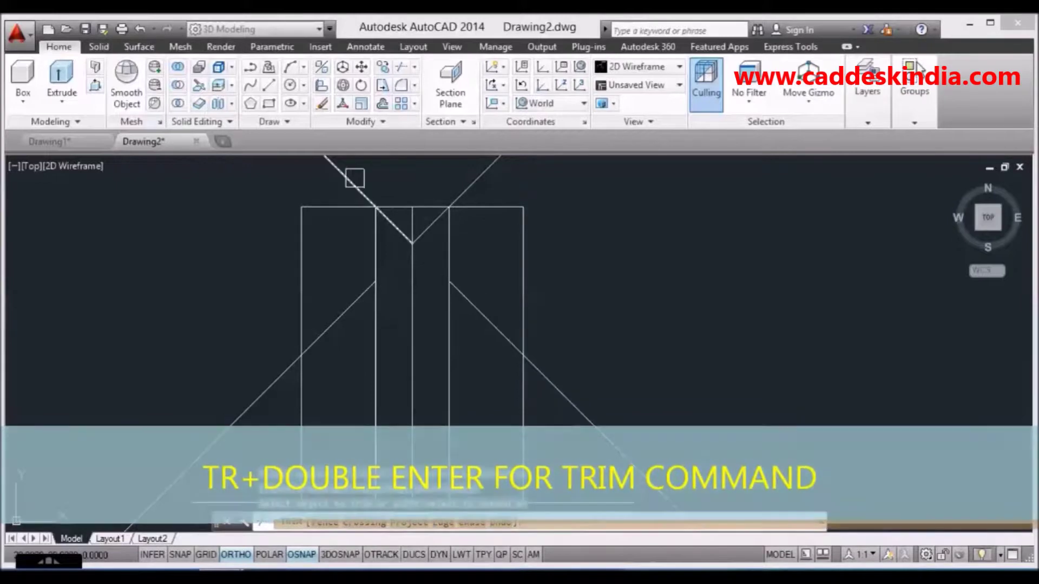
{"action": "left_click", "coordinate": [355, 174]}
{"action": "left_click", "coordinate": [471, 177]}
{"action": "scroll", "coordinate": [434, 201], "scroll_direction": "up", "scroll_amount": 5}
{"action": "scroll", "coordinate": [342, 240], "scroll_direction": "down", "scroll_amount": 4}
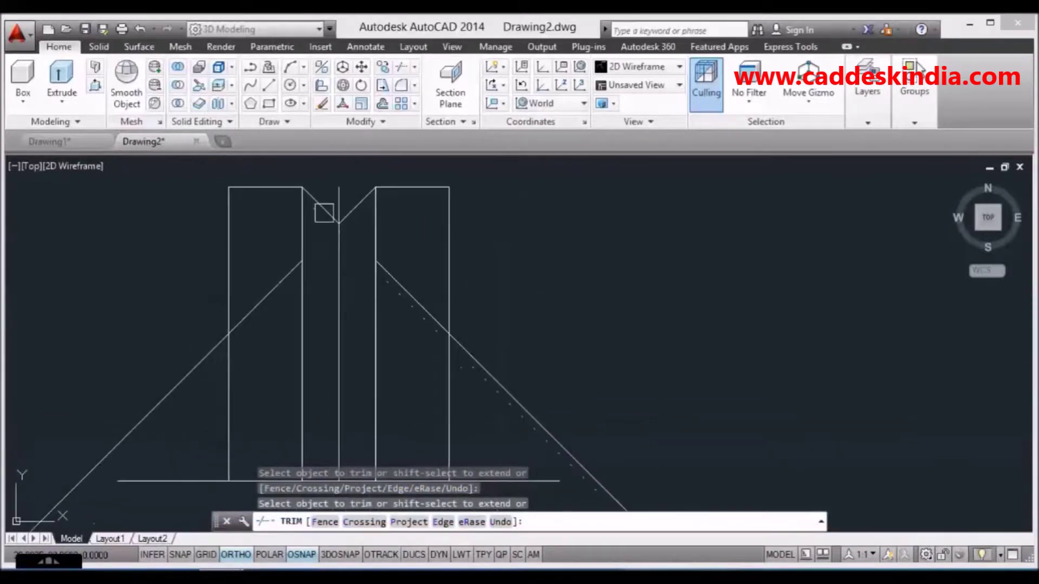
Step: Delete the two leftover angled construction line pieces below the V-notch
{"action": "key", "text": "Escape"}
{"action": "left_click", "coordinate": [288, 274]}
{"action": "left_click", "coordinate": [392, 281]}
{"action": "key", "text": "Delete"}
{"action": "scroll", "coordinate": [318, 279], "scroll_direction": "down", "scroll_amount": 2}
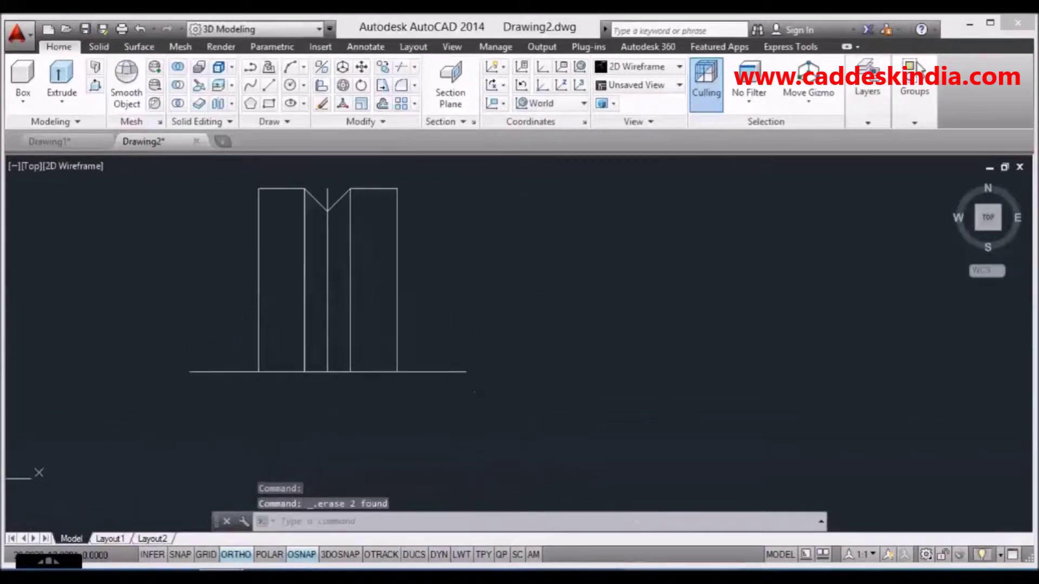
Step: Offset the vertical centre line by 5 units to both sides
{"action": "type", "text": "o"}
{"action": "key", "text": "Return"}
{"action": "type", "text": "1"}
{"action": "key", "text": "Return"}
{"action": "left_click", "coordinate": [324, 275]}
{"action": "left_click", "coordinate": [305, 299]}
{"action": "left_click", "coordinate": [333, 303]}
{"action": "left_click", "coordinate": [436, 302]}
{"action": "key", "text": "Escape"}
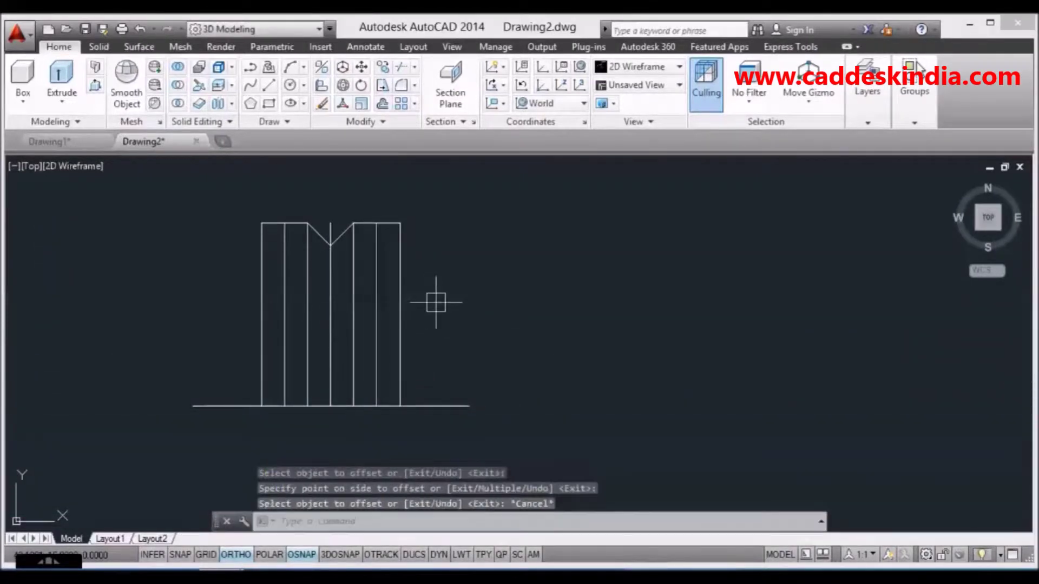
Step: Offset both upper horizontal edges downward by 3.5 units and erase the stray offset copy above the profile
{"action": "type", "text": "o"}
{"action": "key", "text": "Return"}
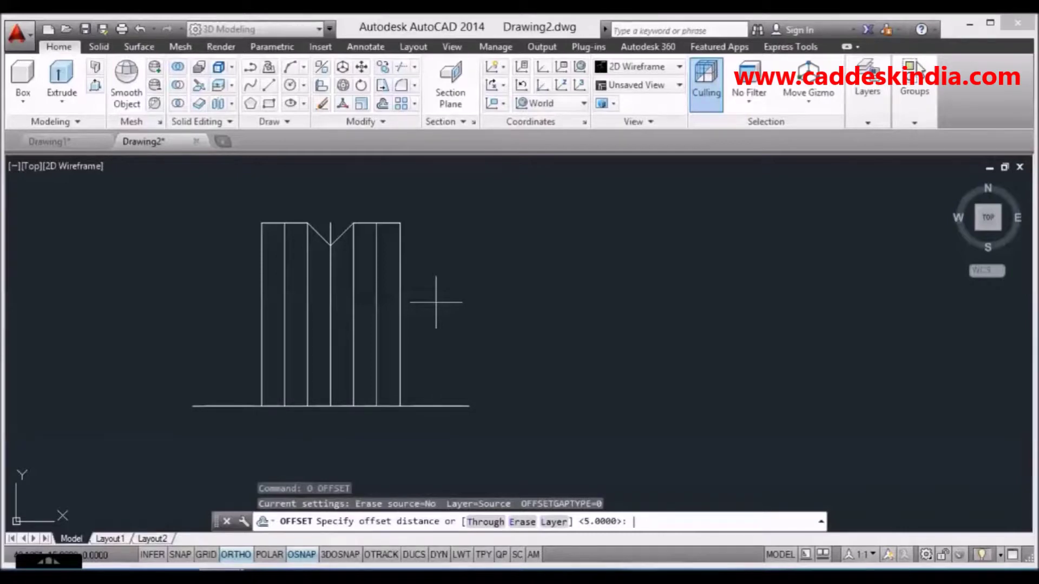
{"action": "type", "text": ".5"}
{"action": "key", "text": "Return"}
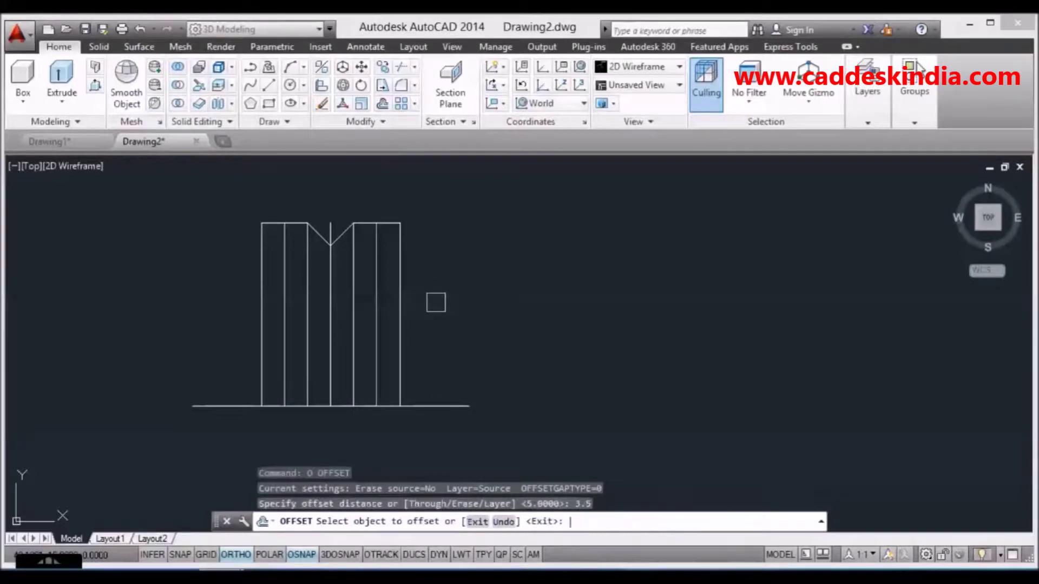
{"action": "scroll", "coordinate": [328, 214], "scroll_direction": "up", "scroll_amount": 2}
{"action": "left_click", "coordinate": [283, 225]}
{"action": "left_click", "coordinate": [347, 290]}
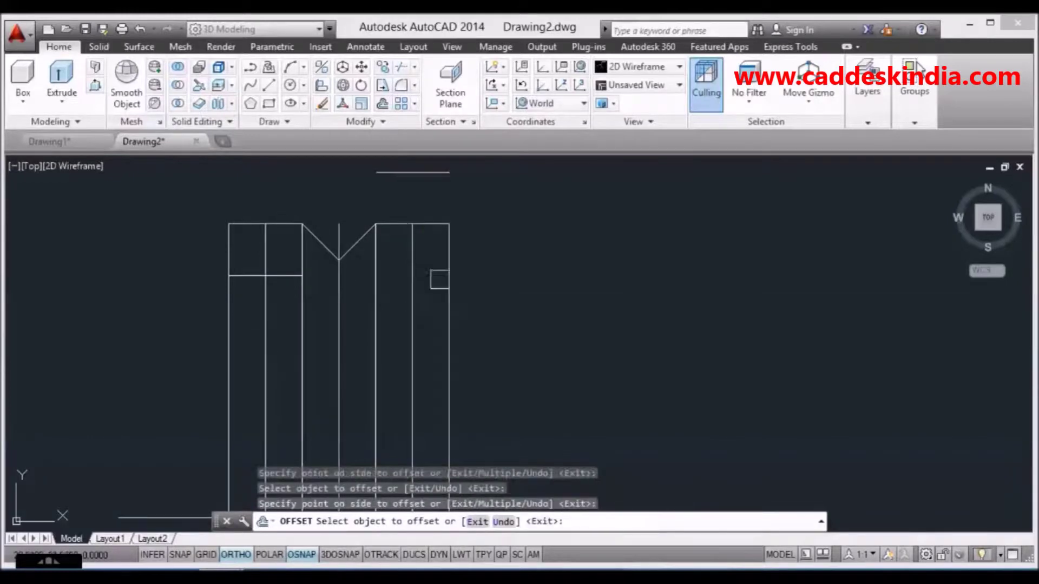
{"action": "left_click", "coordinate": [427, 224]}
{"action": "left_click", "coordinate": [427, 284]}
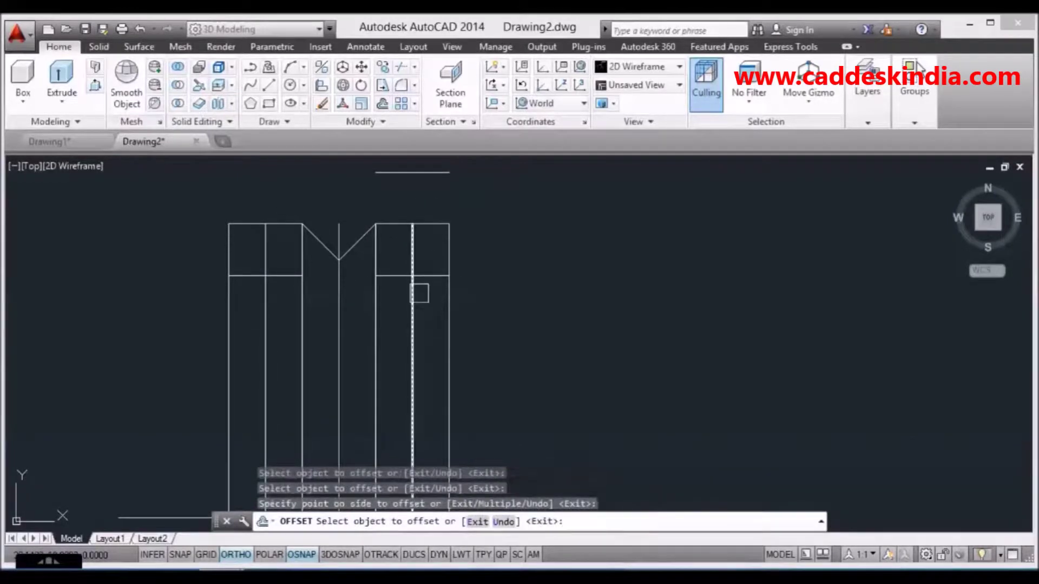
{"action": "key", "text": "Escape"}
Step: Trim the outer vertical lines below the 3.5-unit offset edges and the surplus segments inside the upper flanges, leaving a stepped outline
{"action": "middle_click_drag", "start_coordinate": [444, 252], "coordinate": [478, 211]}
{"action": "type", "text": "tr"}
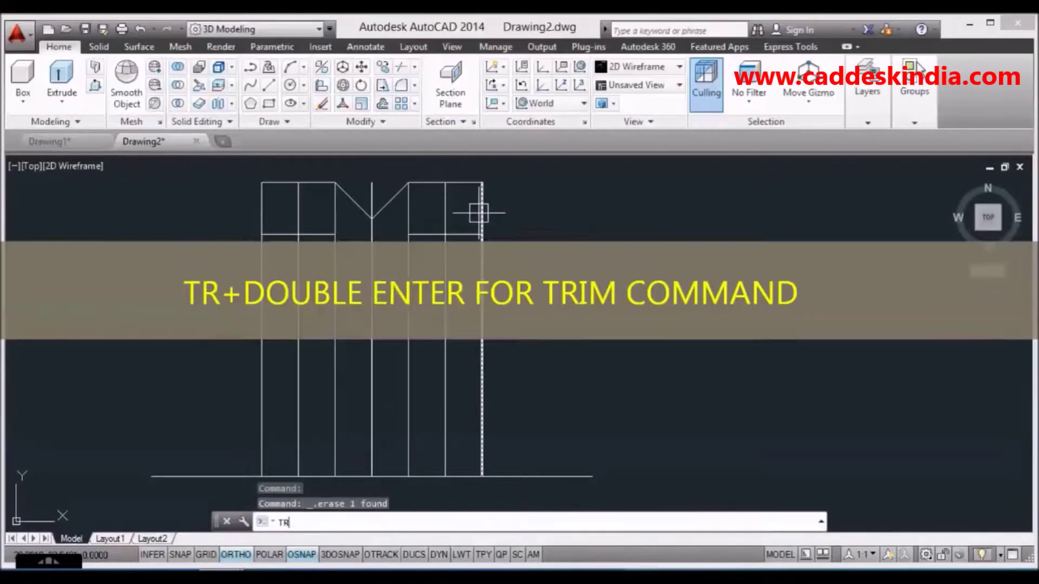
{"action": "key", "text": "Return"}
{"action": "key", "text": "Return"}
{"action": "left_click", "coordinate": [262, 325]}
{"action": "left_click", "coordinate": [482, 325]}
{"action": "left_click", "coordinate": [446, 214]}
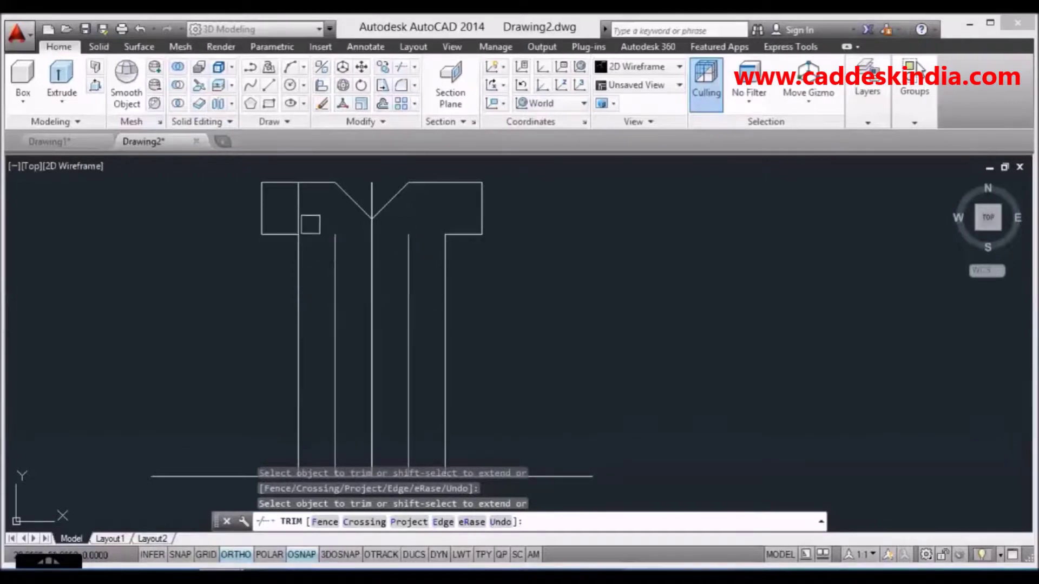
{"action": "middle_click_drag", "start_coordinate": [313, 249], "coordinate": [315, 215]}
{"action": "key", "text": "Escape"}
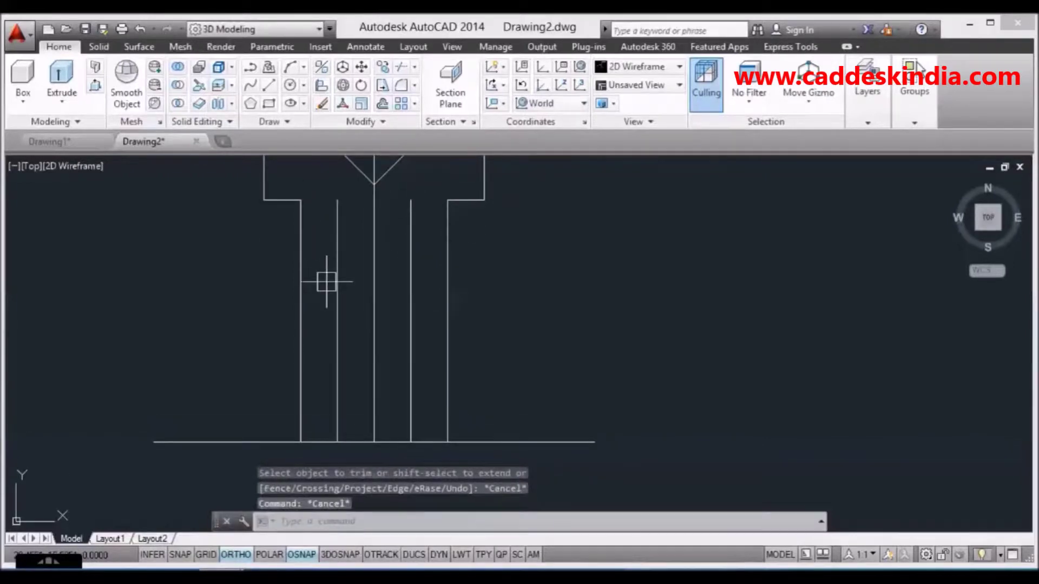
Step: Offset the long horizontal base line upward so the copy crosses the lower part of the vertical lines
{"action": "type", "text": "o"}
{"action": "key", "text": "Return"}
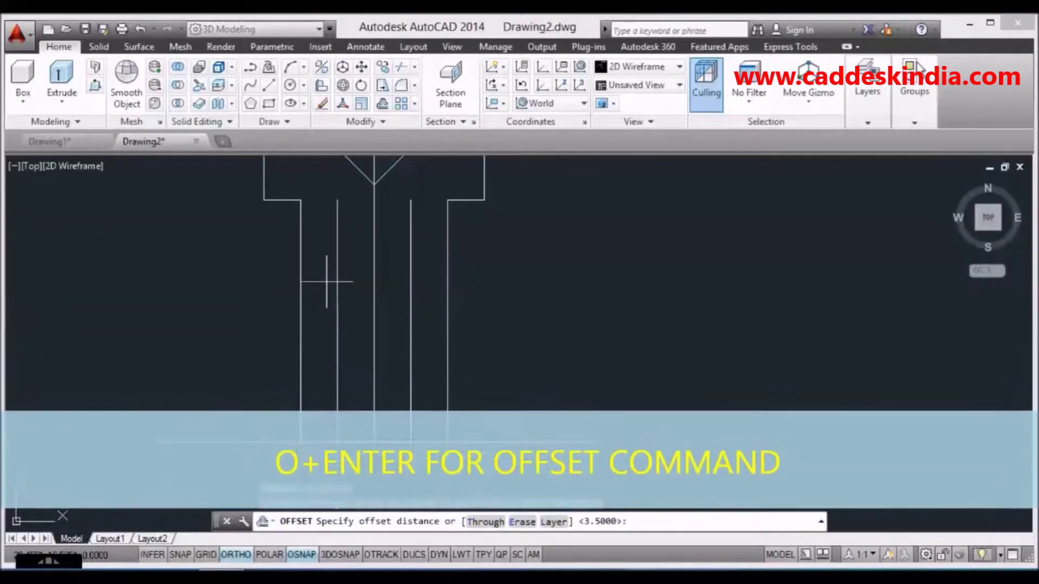
{"action": "type", "text": "1.125"}
{"action": "key", "text": "Return"}
{"action": "left_click", "coordinate": [518, 442]}
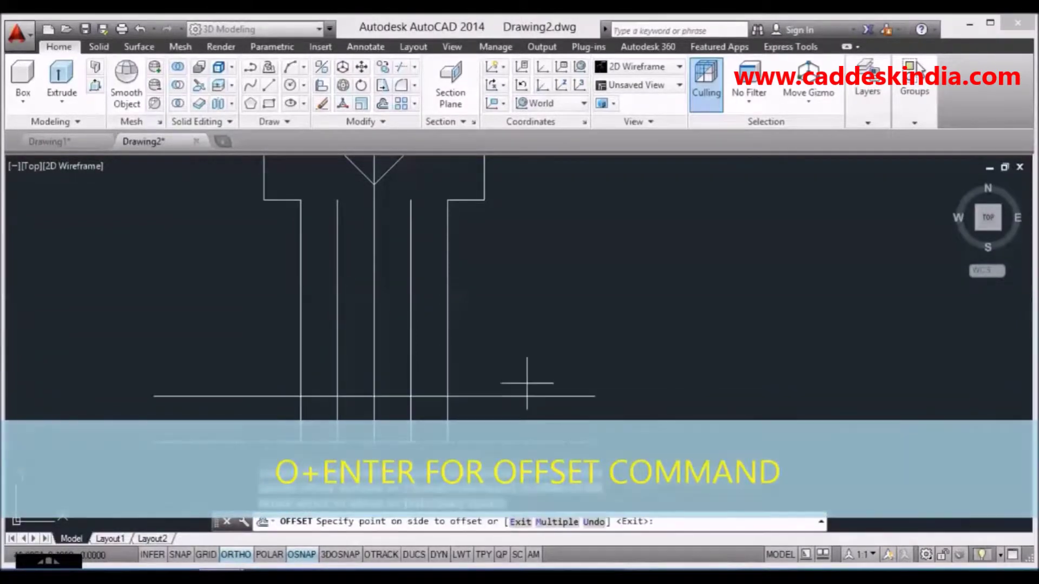
{"action": "left_click", "coordinate": [529, 357]}
{"action": "key", "text": "Escape"}
{"action": "key", "text": "Escape"}
Step: Trim the vertical lines below the offset horizontal line and cut off that line's overhanging ends
{"action": "type", "text": "TR"}
{"action": "key", "text": "Return"}
{"action": "key", "text": "Return"}
{"action": "left_click", "coordinate": [488, 420]}
{"action": "left_click", "coordinate": [244, 419]}
{"action": "left_click", "coordinate": [471, 398]}
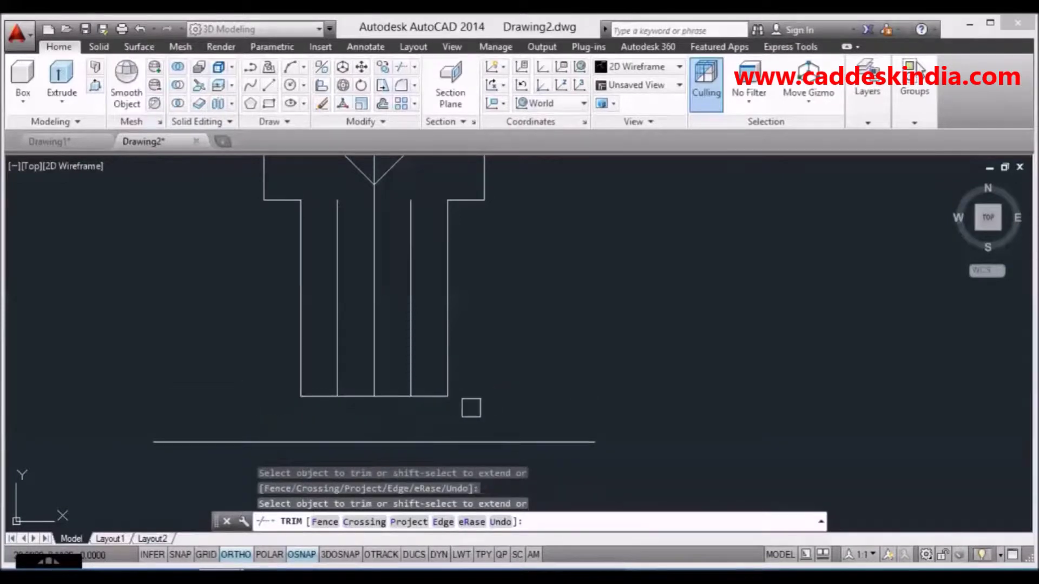
{"action": "key", "text": "Escape"}
Step: Delete the three inner vertical lines, including the centre line, from inside the profile
{"action": "mouse_move", "coordinate": [422, 326]}
{"action": "middle_mouse_down"}
{"action": "mouse_move", "coordinate": [441, 376]}
{"action": "mouse_move", "coordinate": [392, 346]}
{"action": "middle_mouse_up"}
{"action": "left_click", "coordinate": [431, 374]}
{"action": "left_click", "coordinate": [355, 374]}
{"action": "left_click", "coordinate": [394, 356]}
{"action": "key", "text": "Delete"}
{"action": "scroll", "coordinate": [387, 355], "scroll_direction": "down", "scroll_amount": 3}
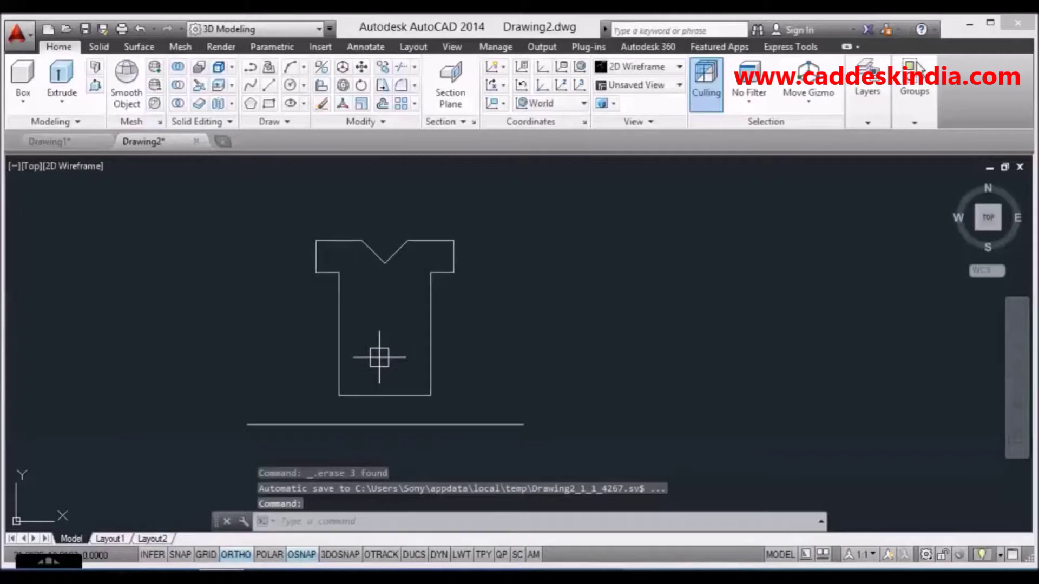
Step: Create a region from the closed V-notched profile, excluding the separate horizontal base line
{"action": "type", "text": "REG"}
{"action": "key", "text": "Return"}
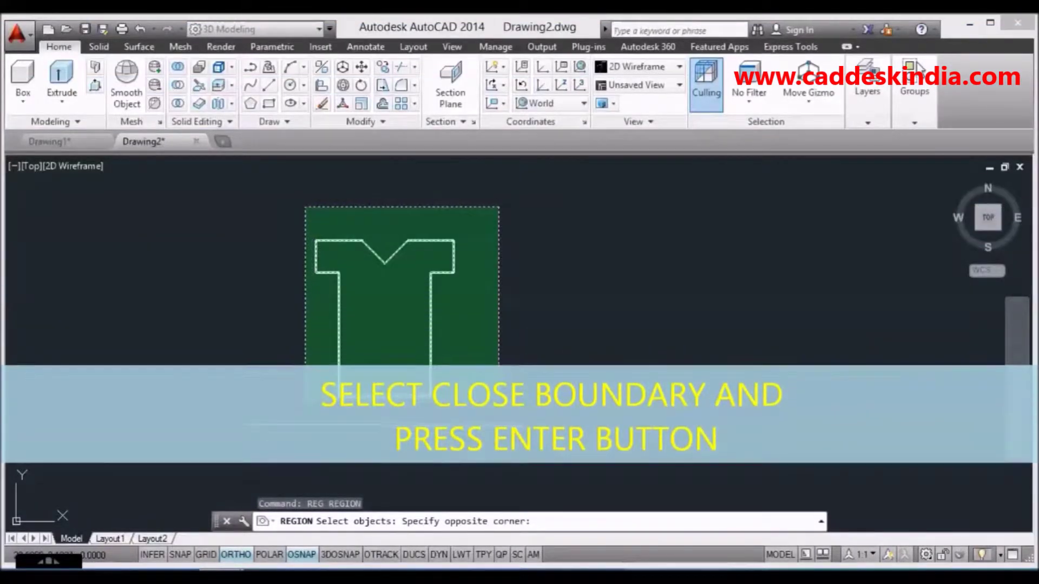
{"action": "left_click", "coordinate": [304, 404]}
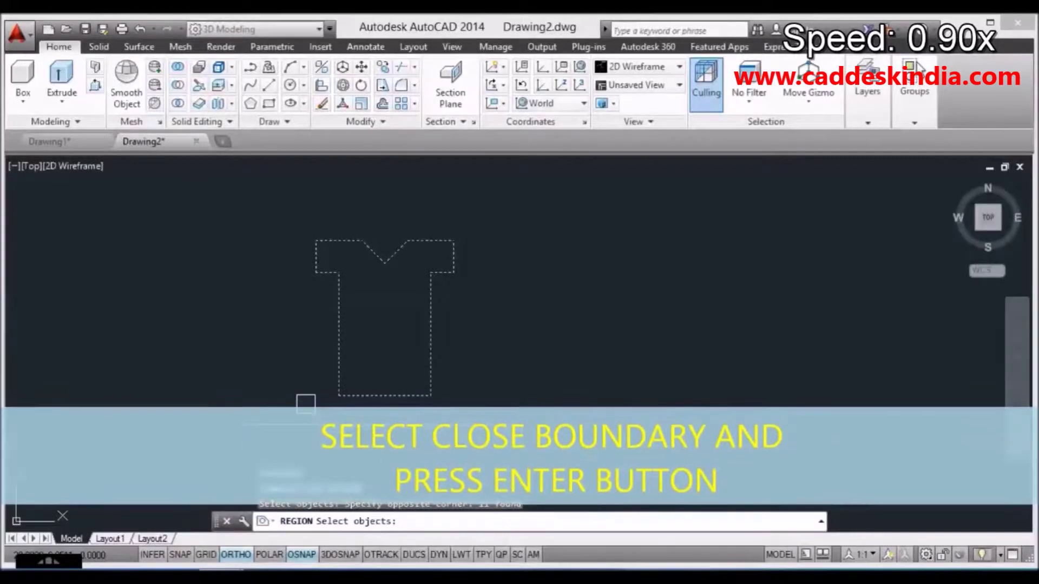
{"action": "key", "text": "Return"}
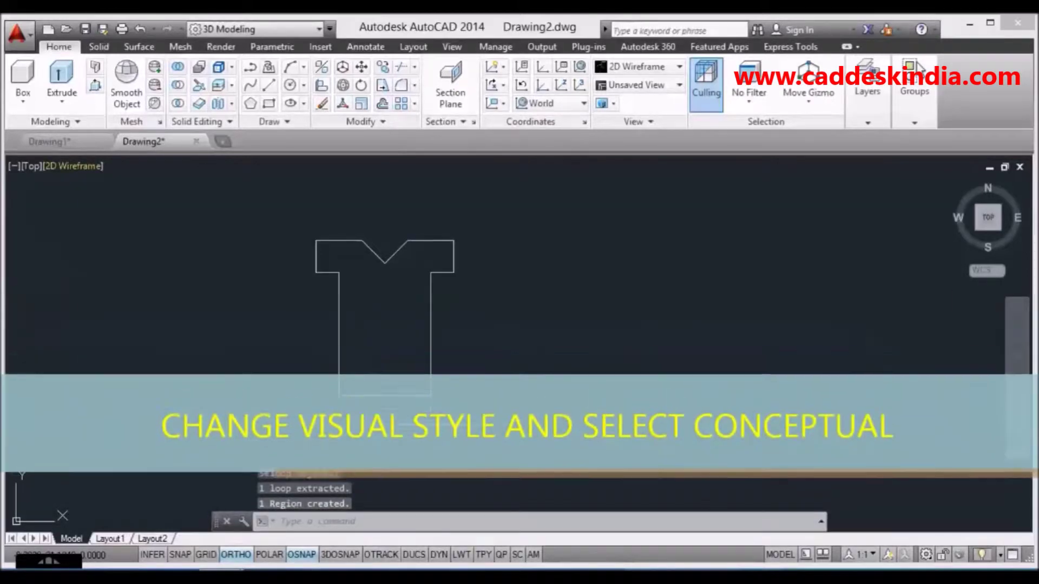
Step: Change the viewport's visual style to Conceptual
{"action": "left_click", "coordinate": [82, 166]}
{"action": "left_click", "coordinate": [124, 222]}
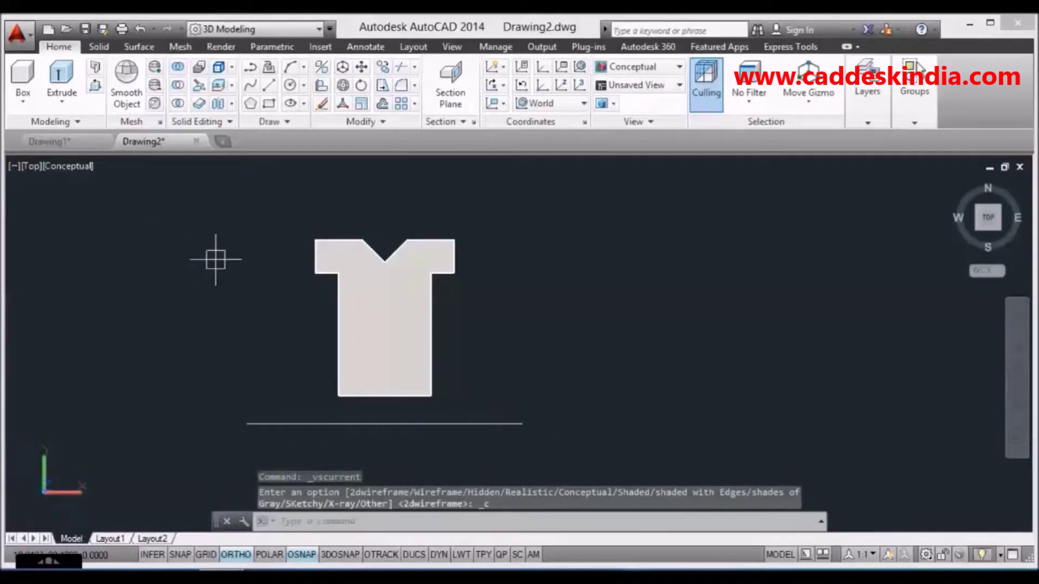
{"action": "middle_click_drag", "start_coordinate": [212, 251], "coordinate": [203, 243]}
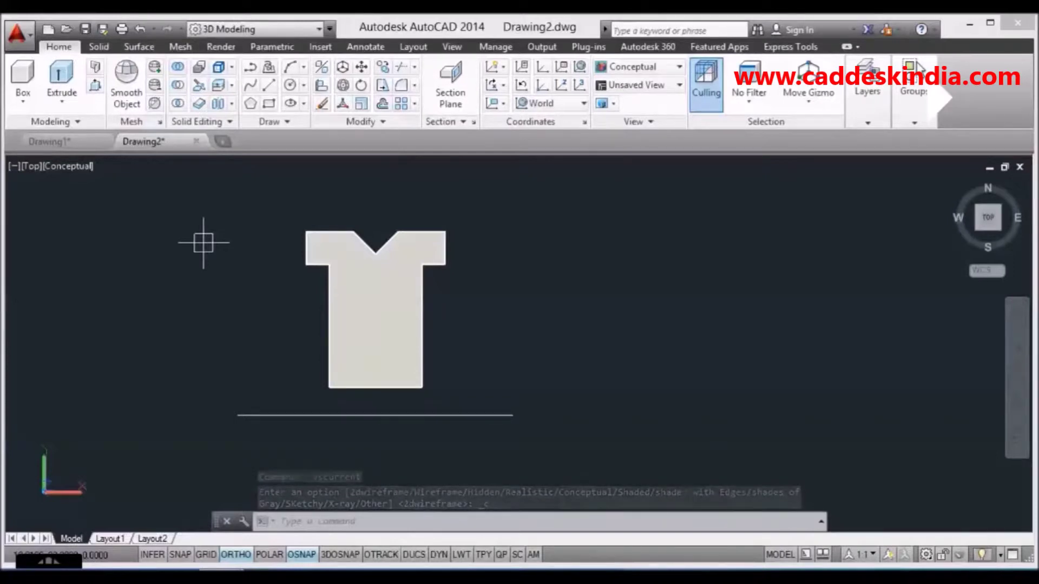
Step: Revolve the profile region 360 degrees about the separate horizontal base line and switch Ortho back on
{"action": "type", "text": "REV"}
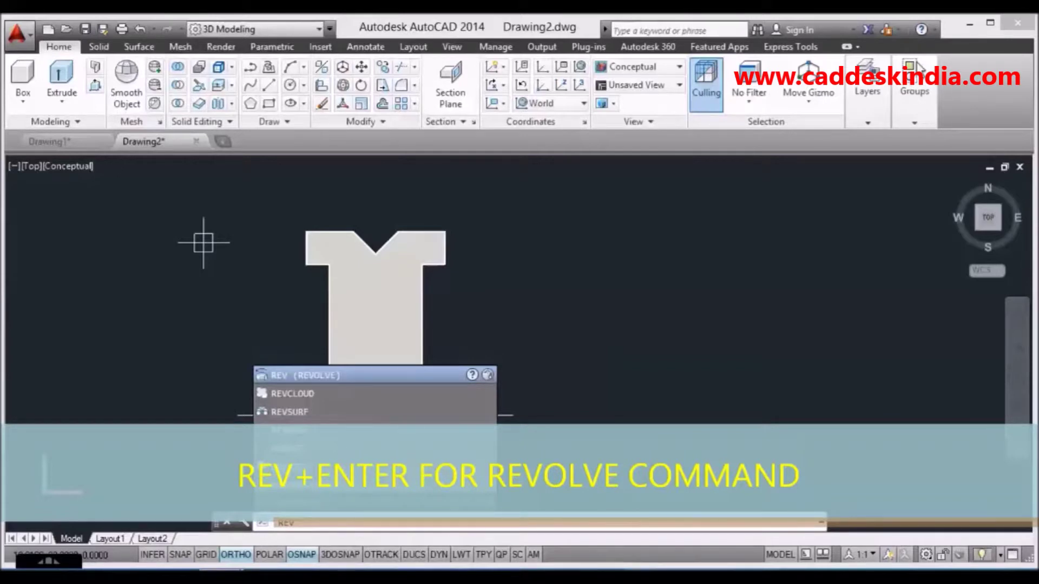
{"action": "key", "text": "Return"}
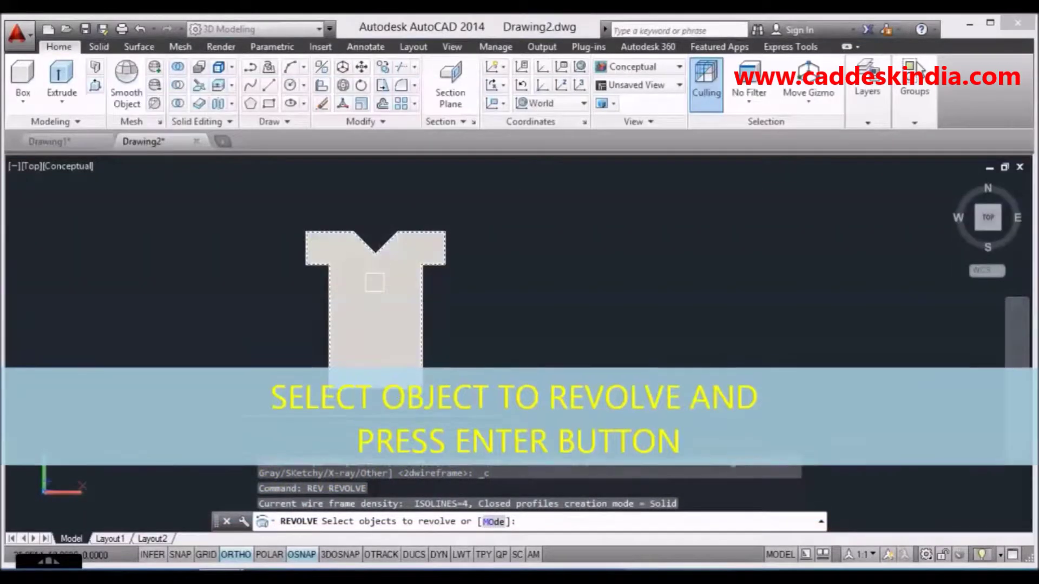
{"action": "left_click", "coordinate": [373, 325]}
{"action": "key", "text": "Return"}
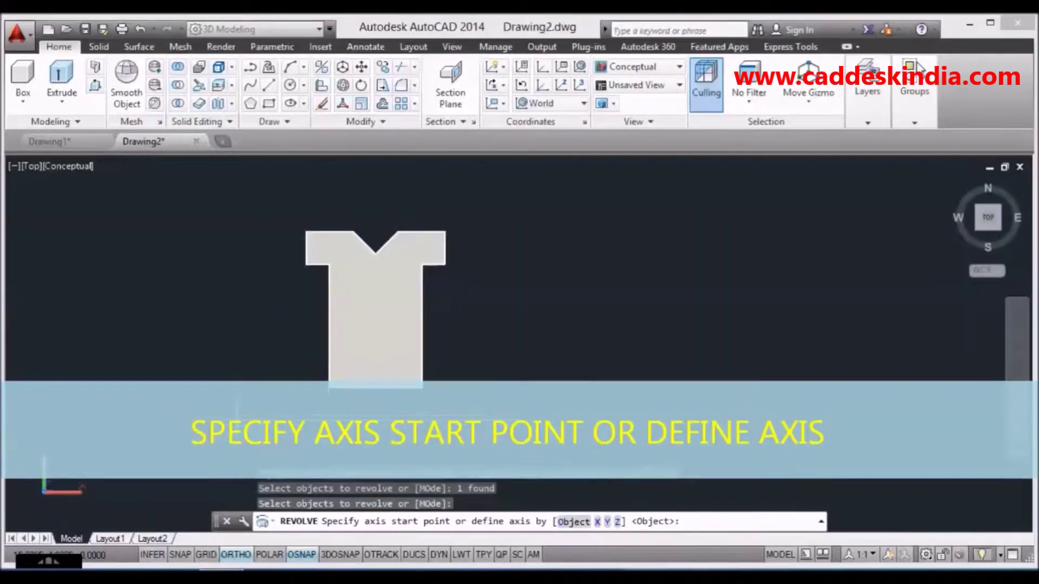
{"action": "left_click", "coordinate": [376, 388]}
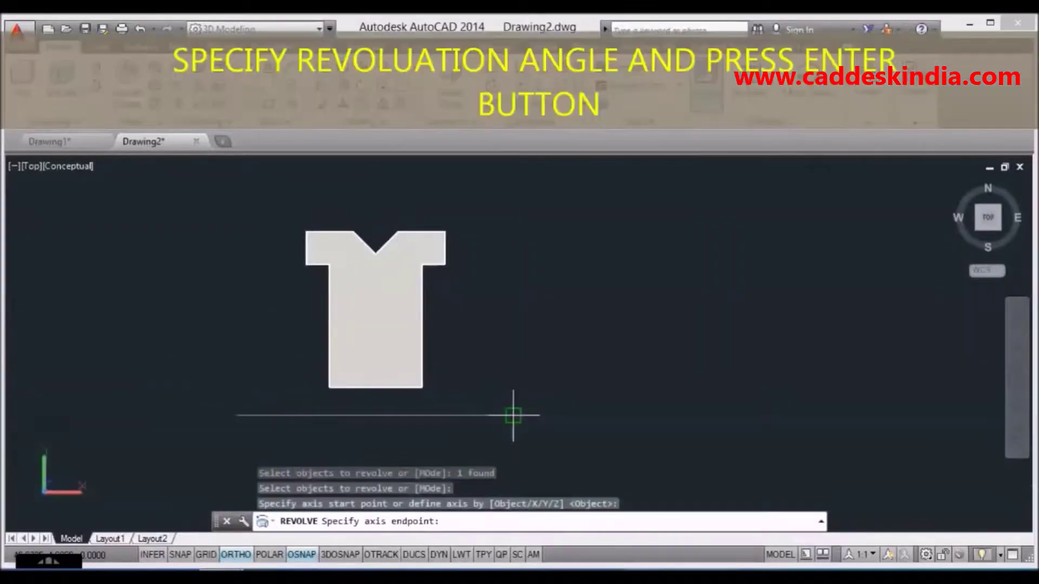
{"action": "left_click", "coordinate": [514, 414]}
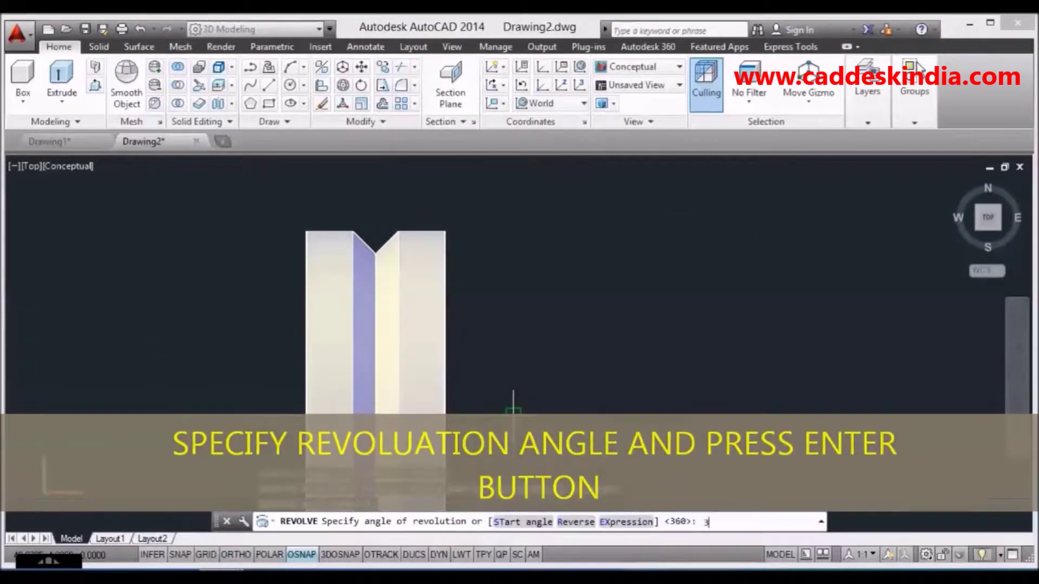
{"action": "type", "text": "36"}
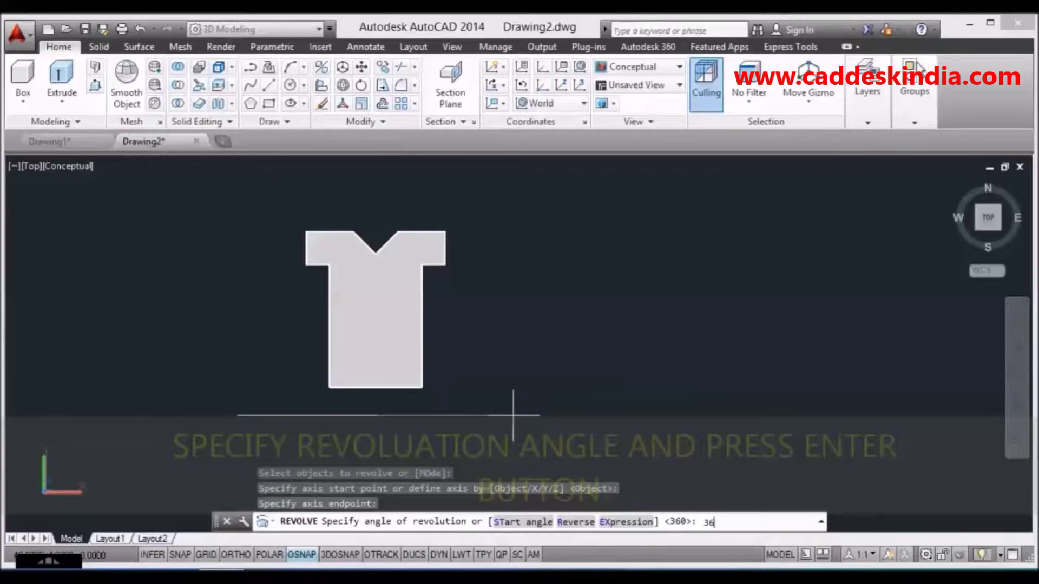
{"action": "type", "text": "0"}
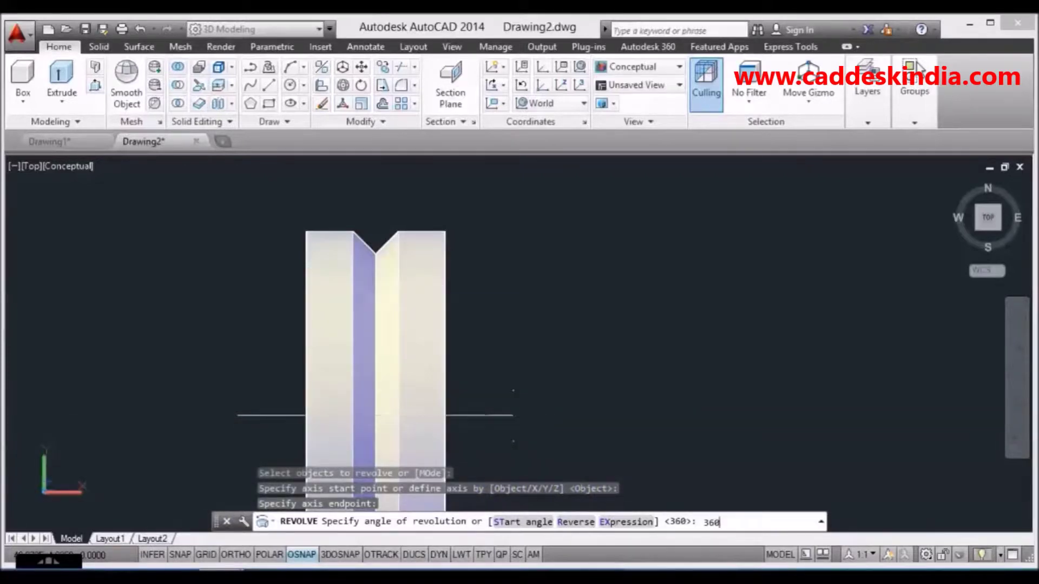
{"action": "key", "text": "Return"}
{"action": "key", "text": "F8"}
Step: Show the revolved wheel in the home isometric view and delete the leftover axis line
{"action": "middle_click_drag", "start_coordinate": [516, 417], "coordinate": [525, 346], "text": "shift"}
{"action": "middle_click_drag", "start_coordinate": [436, 373], "coordinate": [435, 244], "text": "shift"}
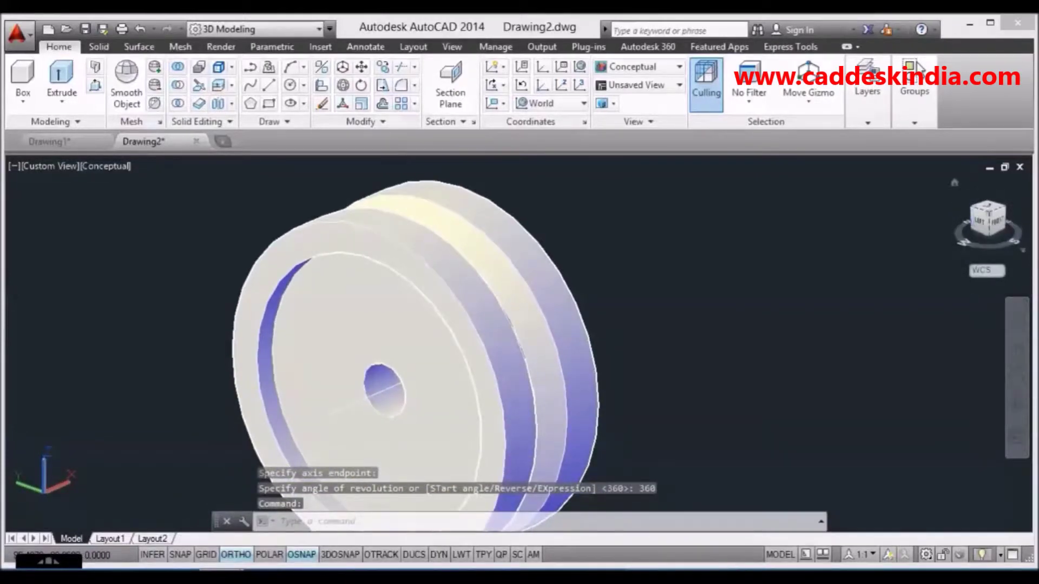
{"action": "left_click", "coordinate": [955, 182]}
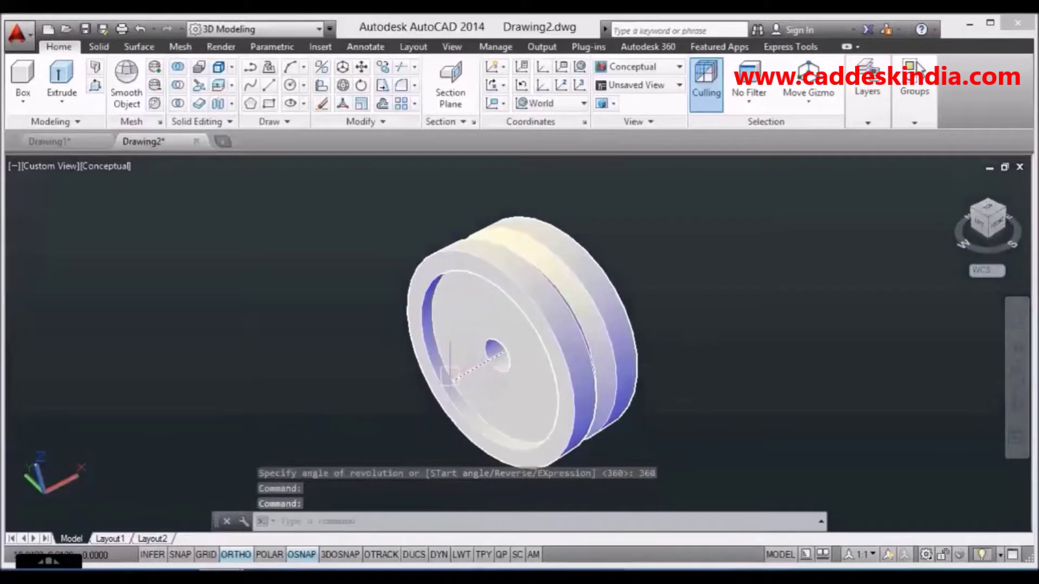
{"action": "left_click", "coordinate": [450, 375]}
{"action": "key", "text": "Delete"}
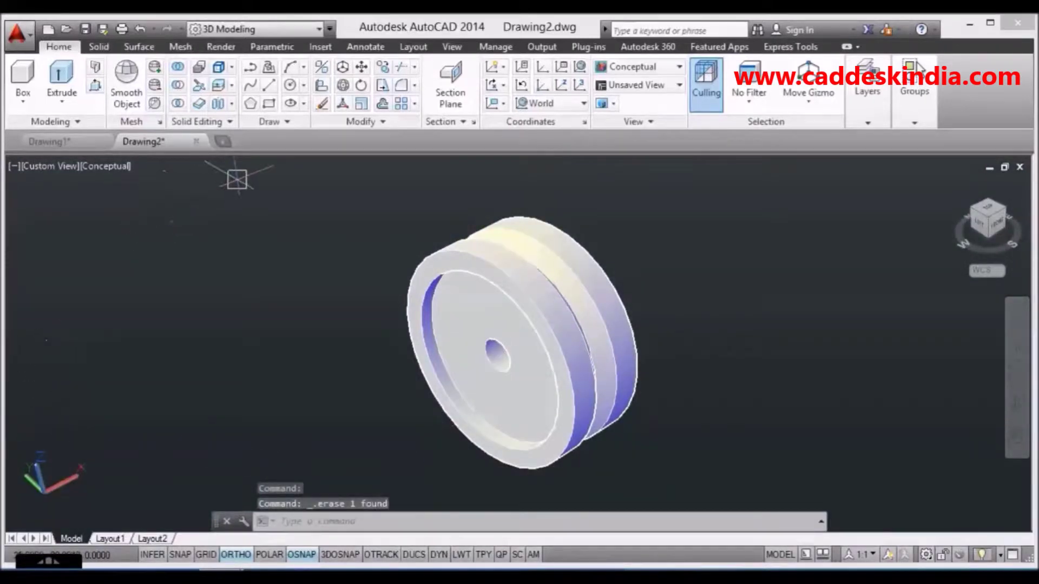
Step: Turn on Dynamic UCS and draw a circle of radius 5 centred on the bore in the wheel's front recessed face
{"action": "type", "text": "c"}
{"action": "key", "text": "Return"}
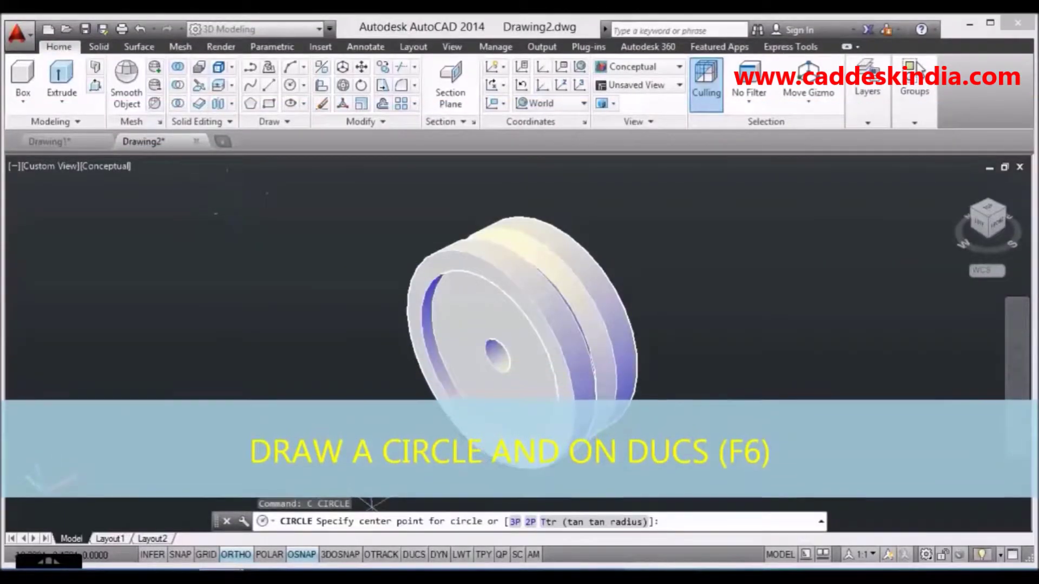
{"action": "left_click", "coordinate": [414, 554]}
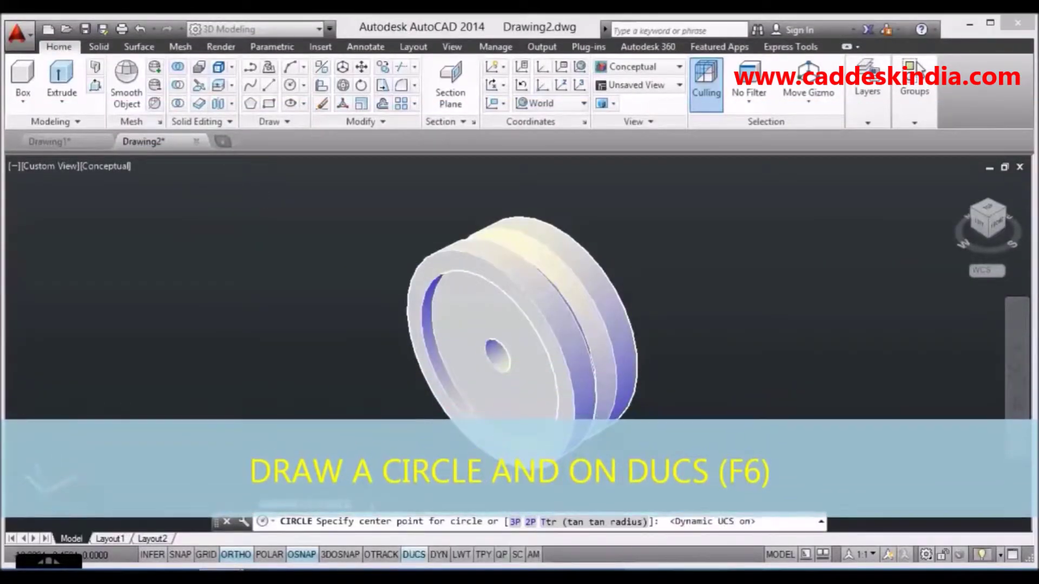
{"action": "right_click", "coordinate": [363, 394], "text": "shift"}
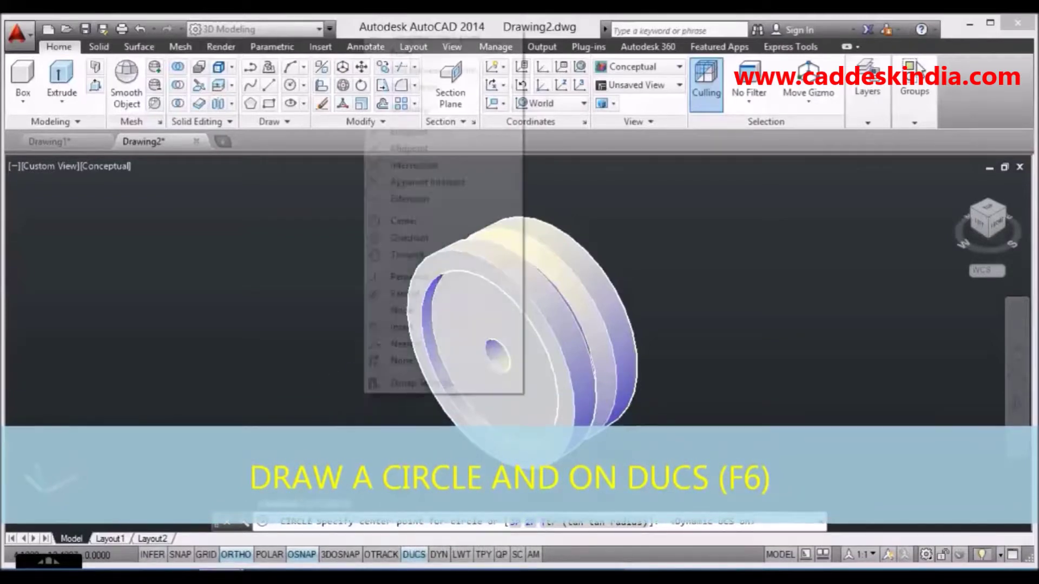
{"action": "left_click", "coordinate": [403, 221]}
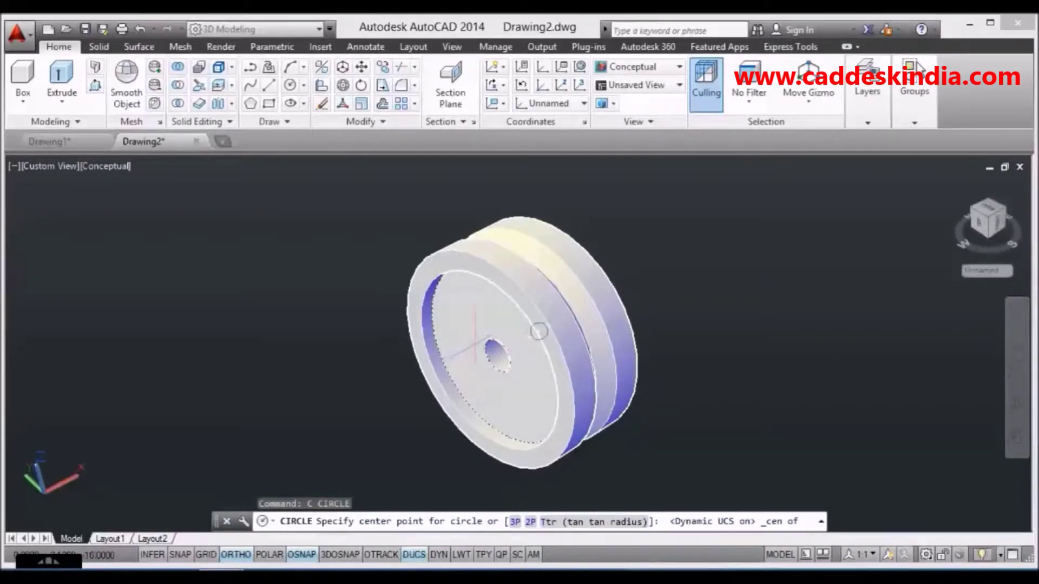
{"action": "left_click", "coordinate": [478, 349]}
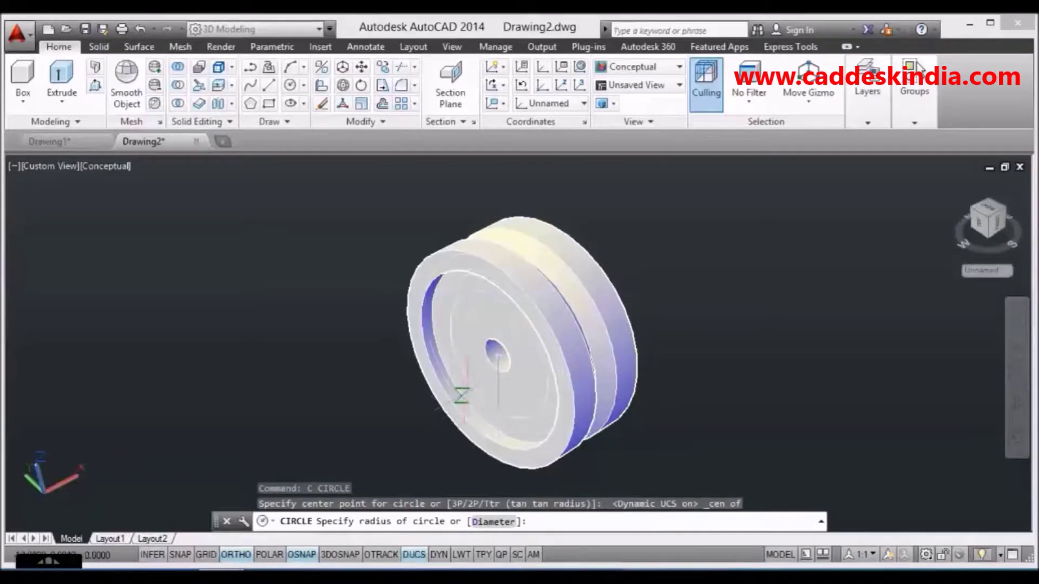
{"action": "key", "text": "Return"}
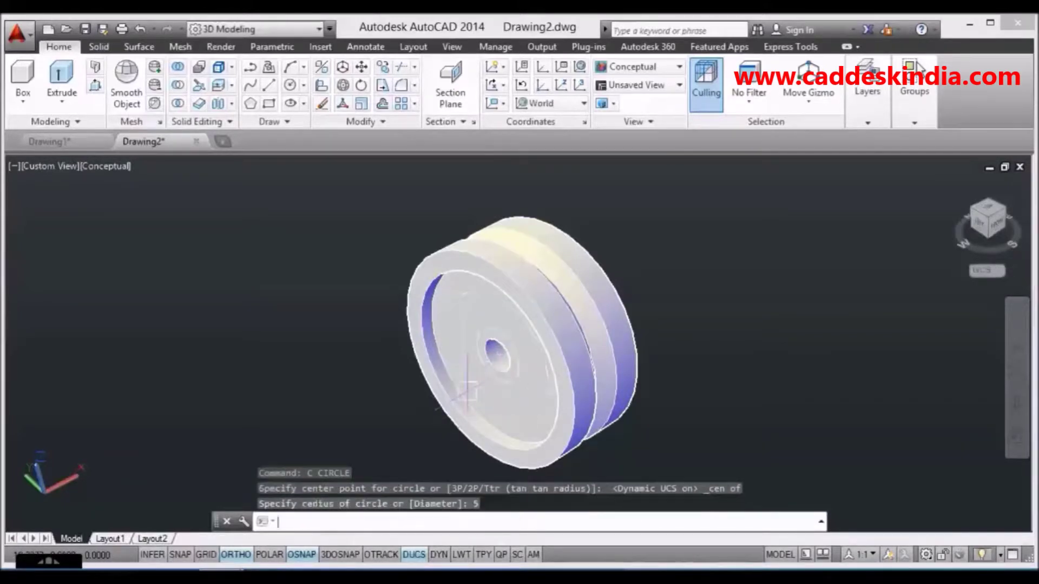
Step: Presspull the ring between the circle and the bore outward by 5 to form a hub on the front face
{"action": "scroll", "coordinate": [514, 341], "scroll_direction": "up", "scroll_amount": 3}
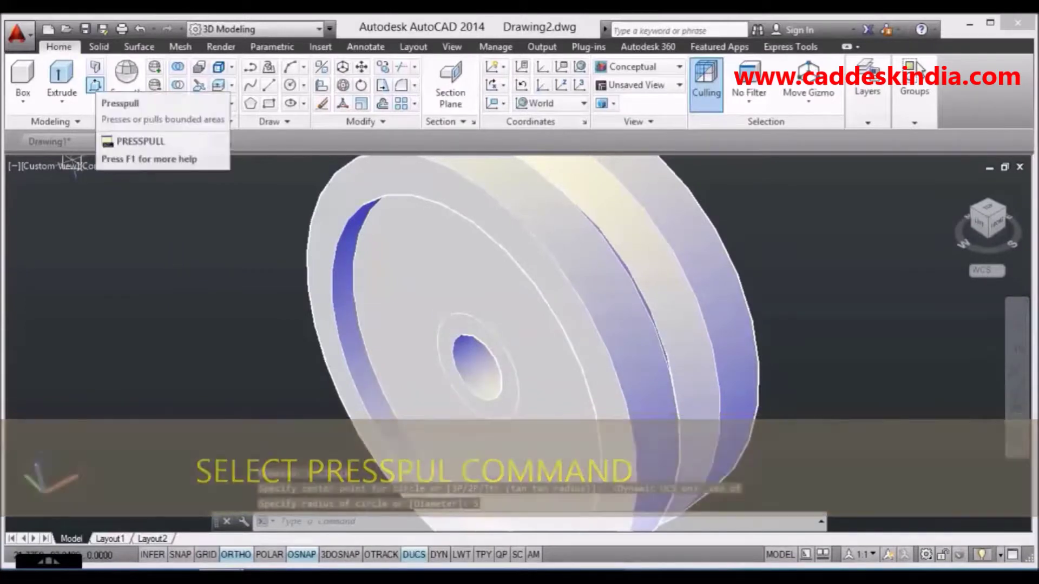
{"action": "left_click", "coordinate": [95, 85]}
{"action": "scroll", "coordinate": [525, 368], "scroll_direction": "up", "scroll_amount": 3}
{"action": "left_click", "coordinate": [484, 455]}
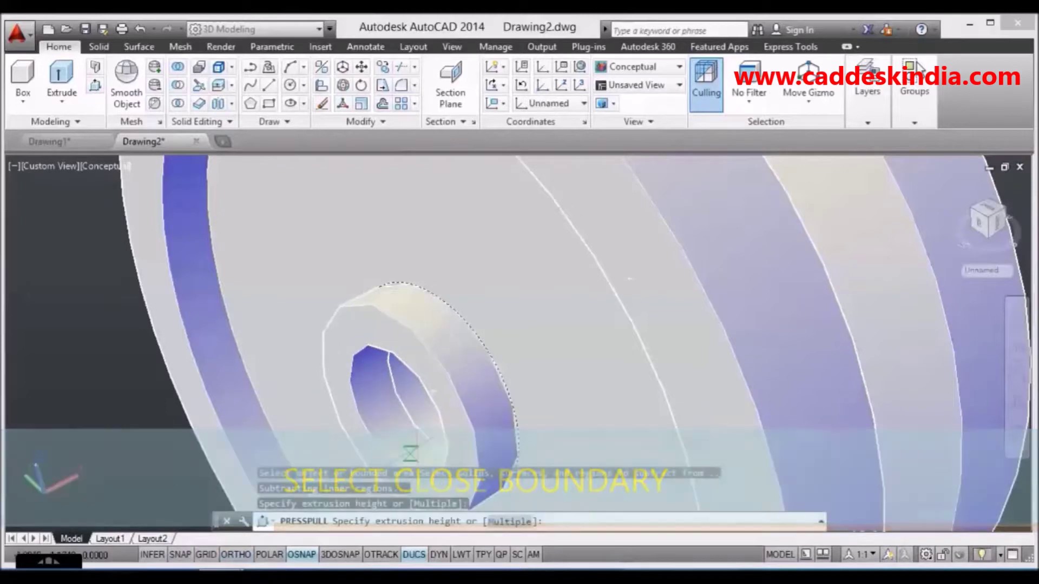
{"action": "scroll", "coordinate": [410, 454], "scroll_direction": "down", "scroll_amount": 3}
{"action": "type", "text": "10"}
{"action": "key", "text": "Return"}
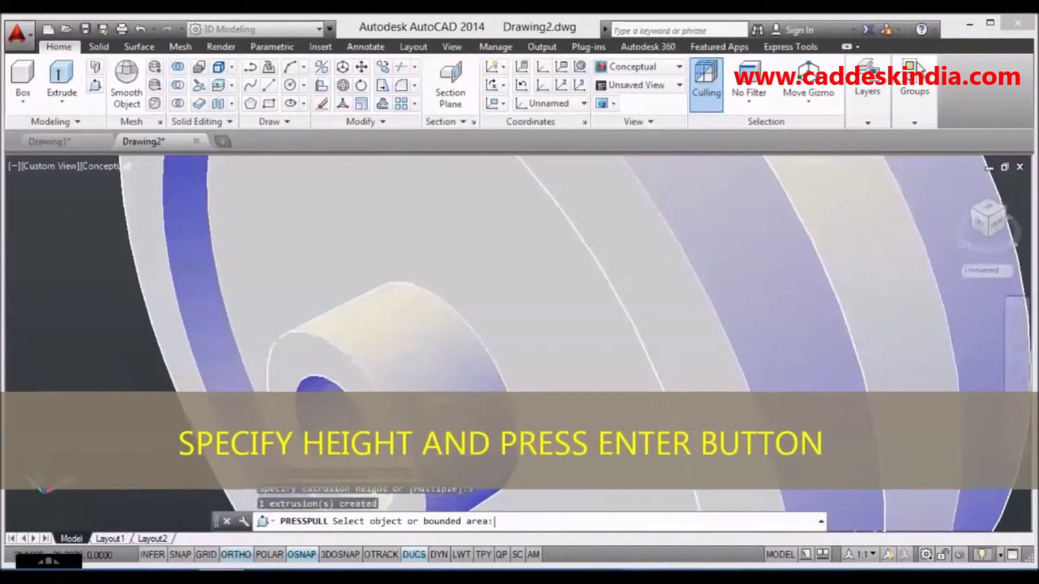
{"action": "scroll", "coordinate": [523, 389], "scroll_direction": "down", "scroll_amount": 5}
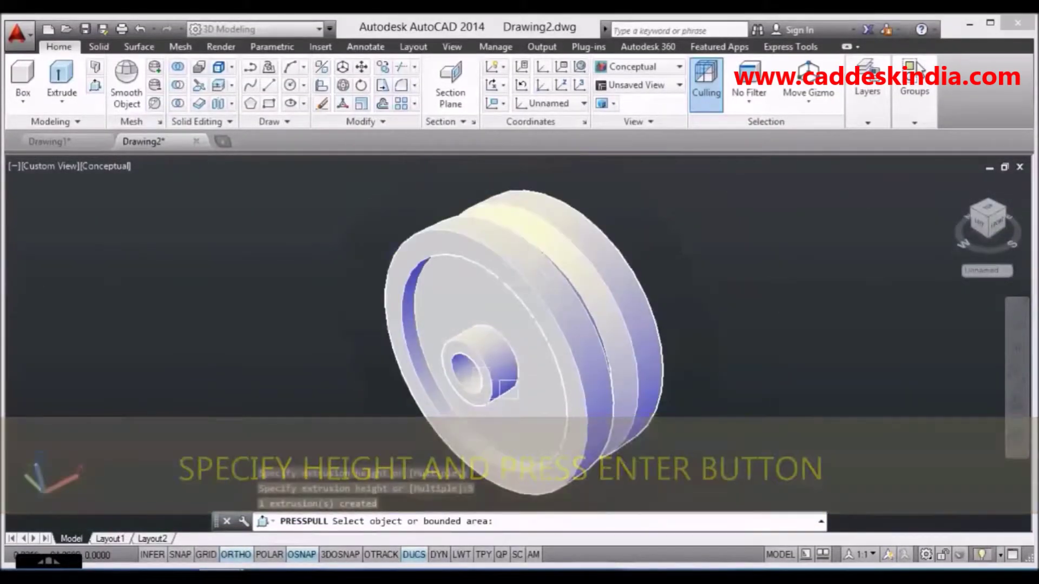
Step: Finish Presspull and draw a circle of radius 5 at the centre of the recessed face on the wheel's opposite side
{"action": "middle_click_drag", "start_coordinate": [573, 346], "coordinate": [398, 349], "text": "shift"}
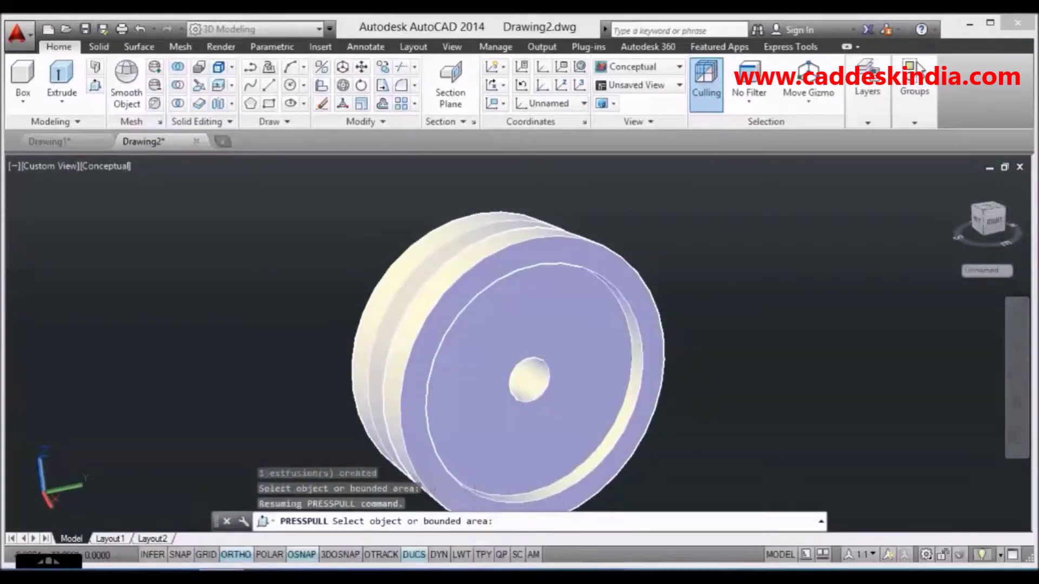
{"action": "key", "text": "Return"}
{"action": "type", "text": "c"}
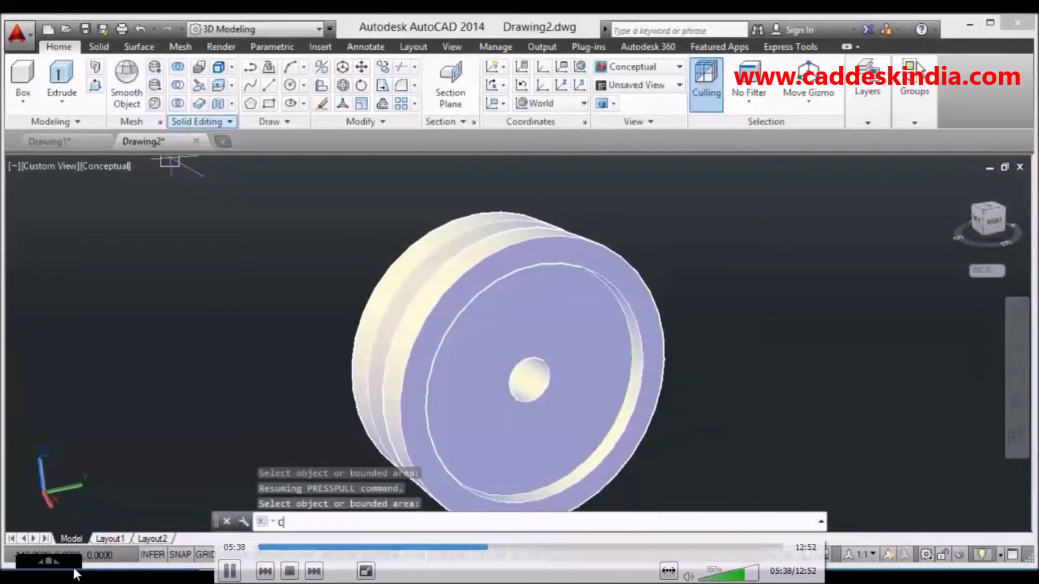
{"action": "key", "text": "Return"}
{"action": "right_click", "coordinate": [289, 240], "text": "shift"}
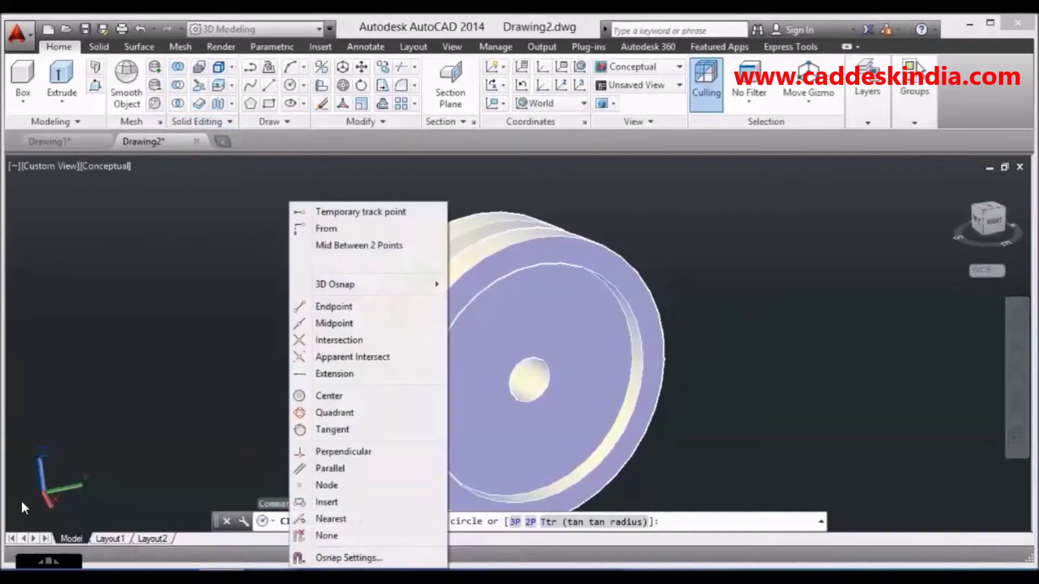
{"action": "left_click", "coordinate": [329, 396]}
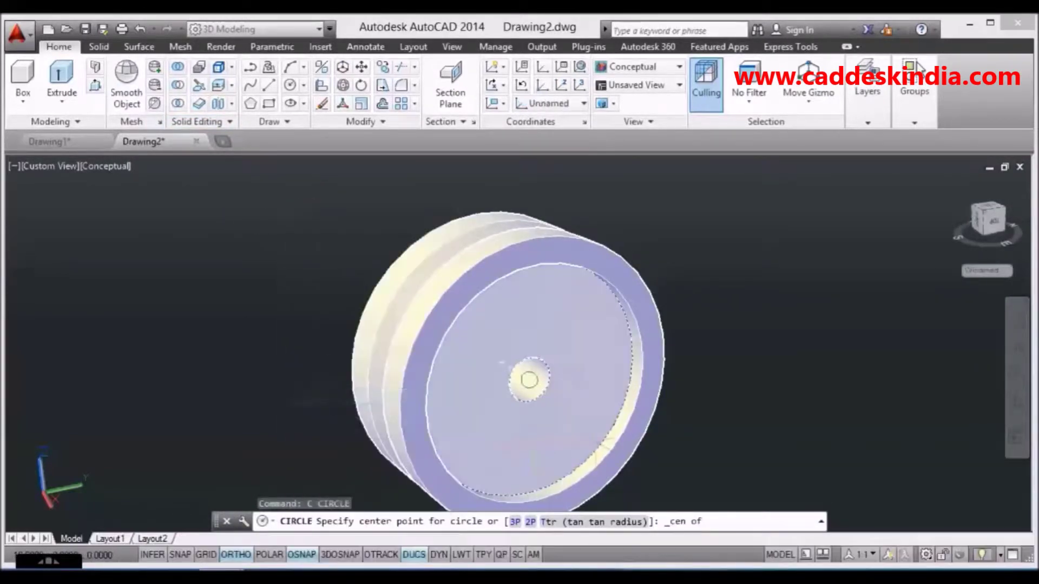
{"action": "left_click", "coordinate": [605, 446]}
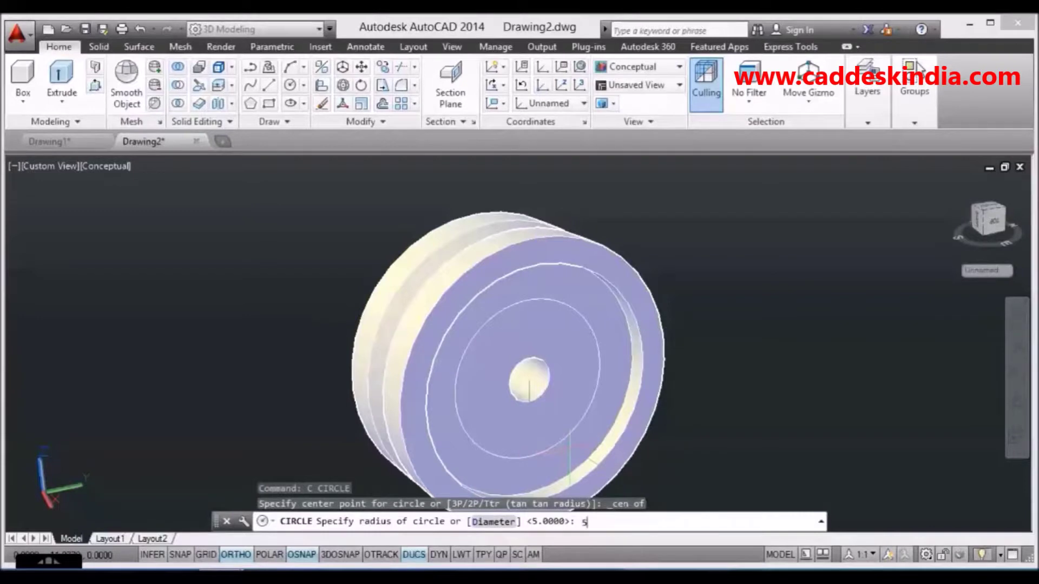
{"action": "type", "text": "5"}
{"action": "key", "text": "Return"}
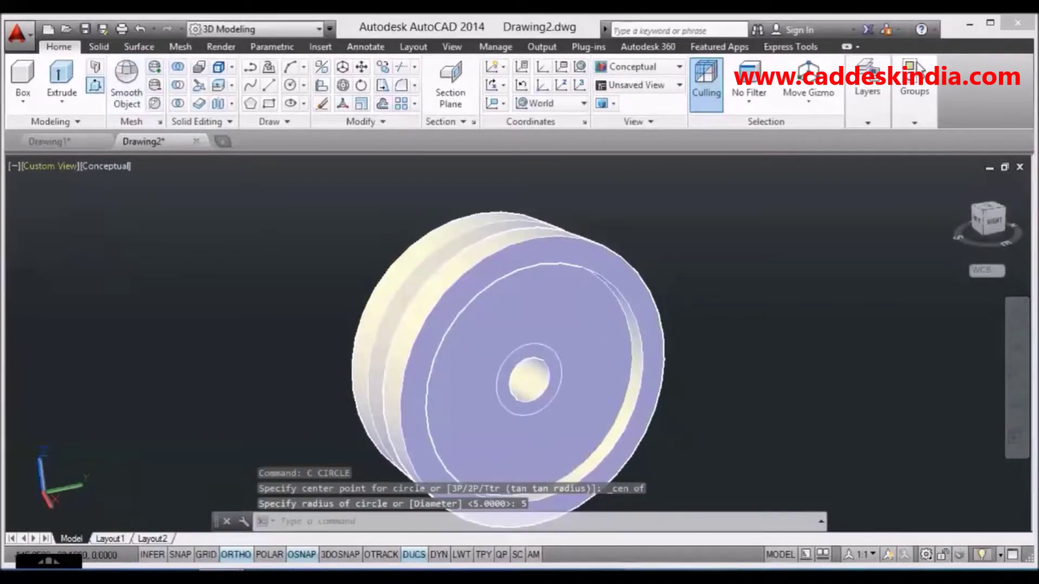
Step: Presspull the ring around the bore on the opposite face outward by 5 to form the second hub
{"action": "left_click", "coordinate": [95, 85]}
{"action": "scroll", "coordinate": [541, 416], "scroll_direction": "up", "scroll_amount": 1}
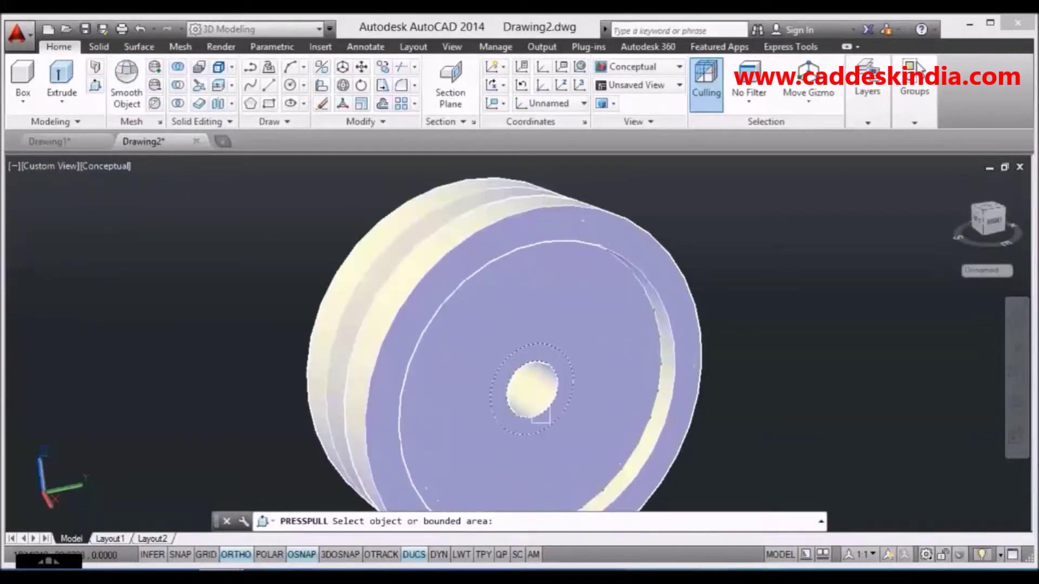
{"action": "left_click", "coordinate": [498, 379]}
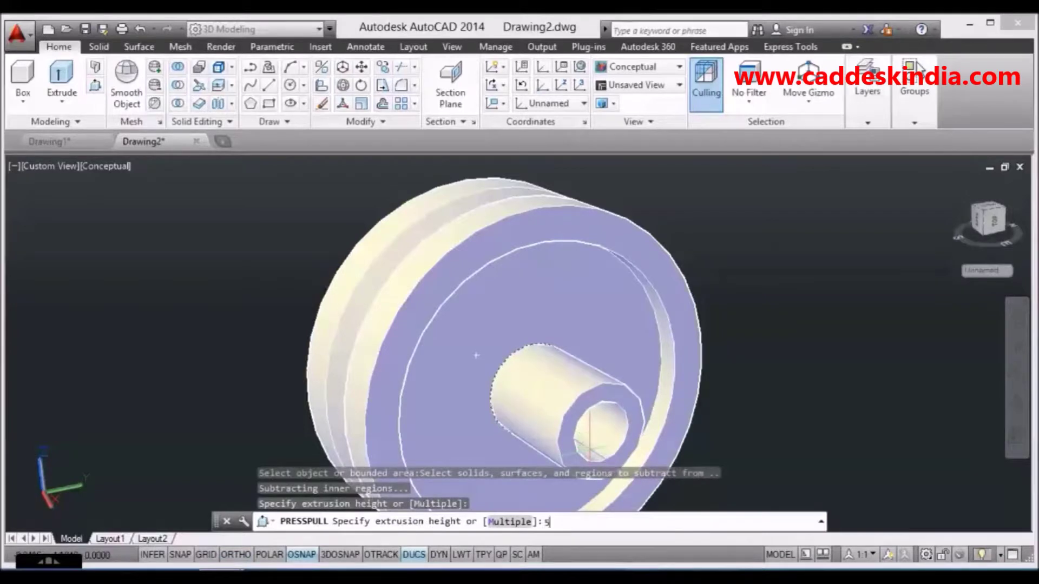
{"action": "key", "text": "Return"}
{"action": "key", "text": "Return"}
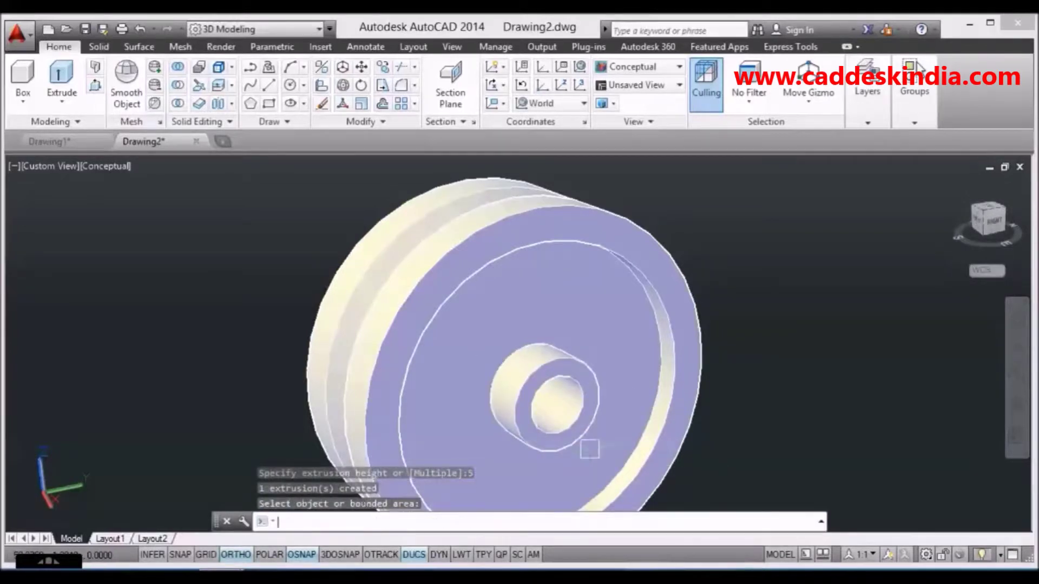
Step: Open the Materials Browser and look through the Metal and Flooring categories of the Autodesk Library
{"action": "scroll", "coordinate": [533, 419], "scroll_direction": "down", "scroll_amount": 2}
{"action": "middle_click_drag", "start_coordinate": [533, 419], "coordinate": [461, 396]}
{"action": "middle_click_drag", "start_coordinate": [410, 365], "coordinate": [276, 352]}
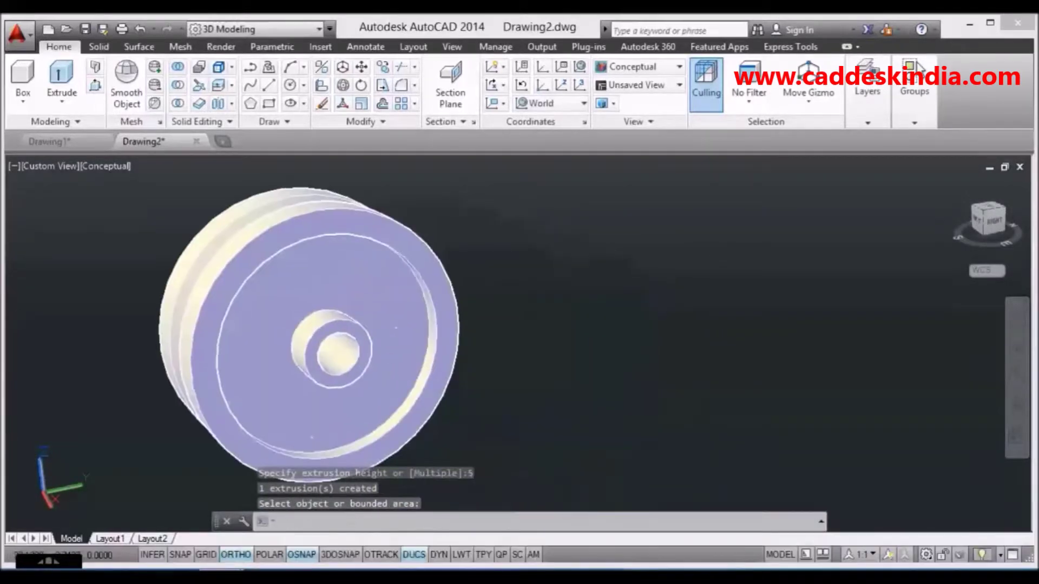
{"action": "middle_click_drag", "start_coordinate": [344, 349], "coordinate": [479, 312], "text": "shift"}
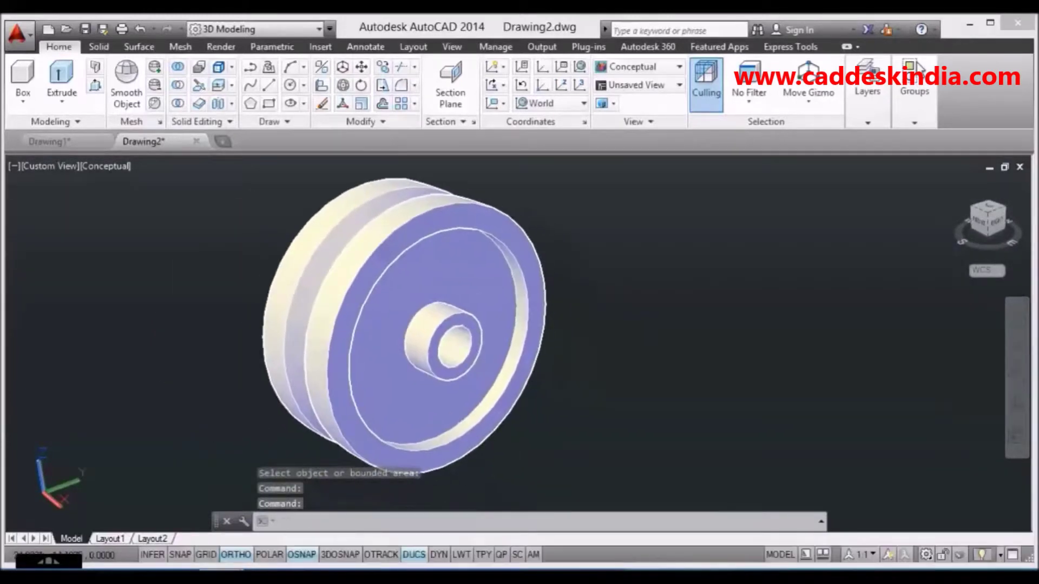
{"action": "scroll", "coordinate": [487, 335], "scroll_direction": "down", "scroll_amount": 2}
{"action": "middle_click_drag", "start_coordinate": [487, 324], "coordinate": [705, 325], "text": "shift"}
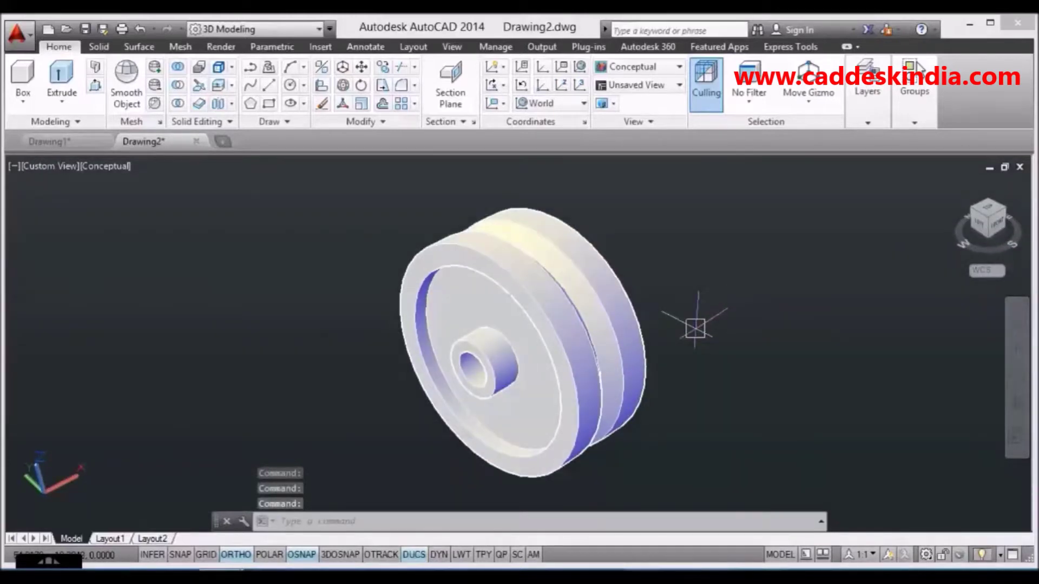
{"action": "type", "text": "MAT"}
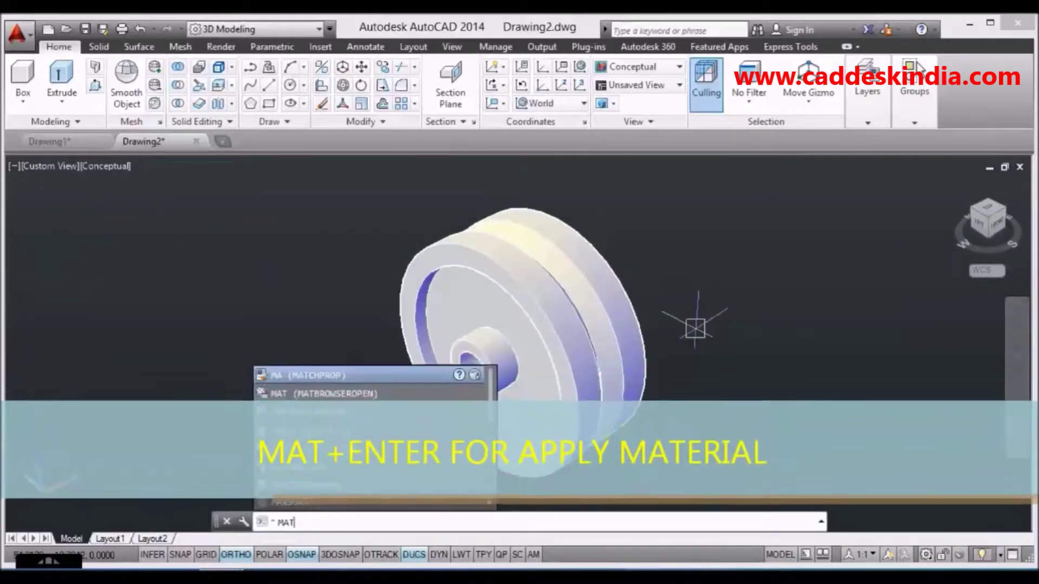
{"action": "key", "text": "Return"}
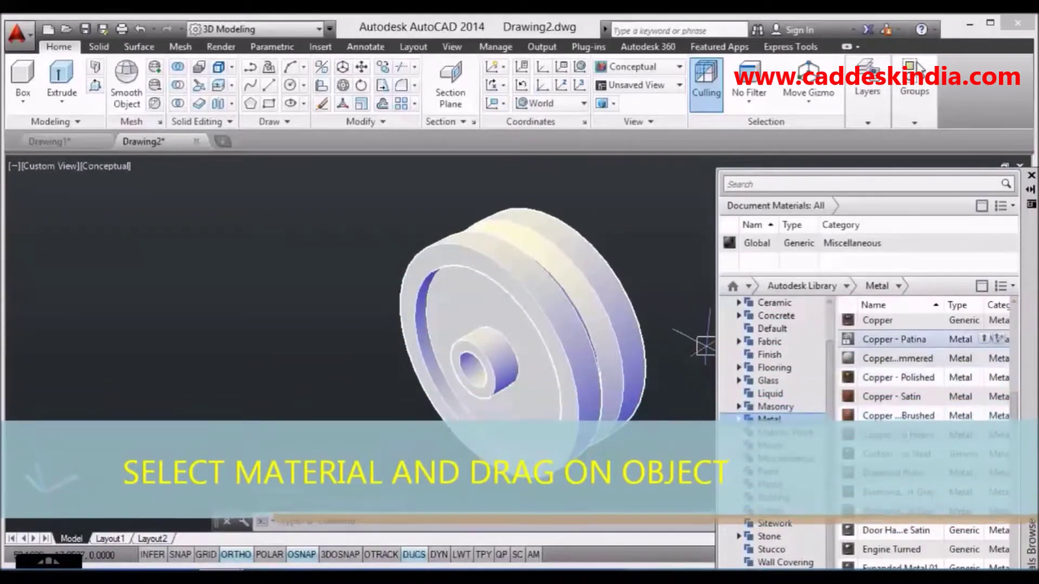
{"action": "left_click", "coordinate": [748, 286]}
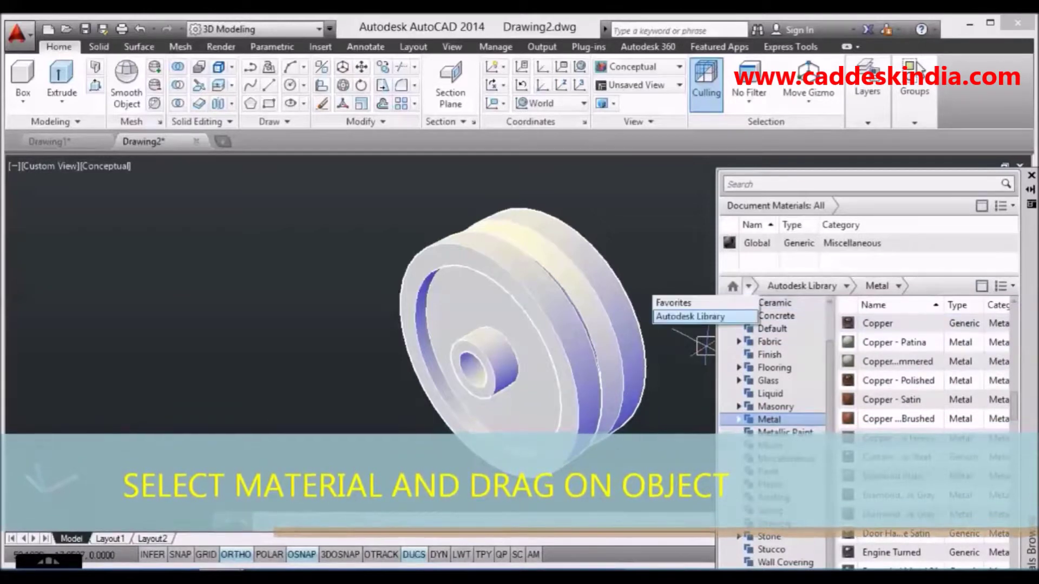
{"action": "left_click", "coordinate": [690, 316]}
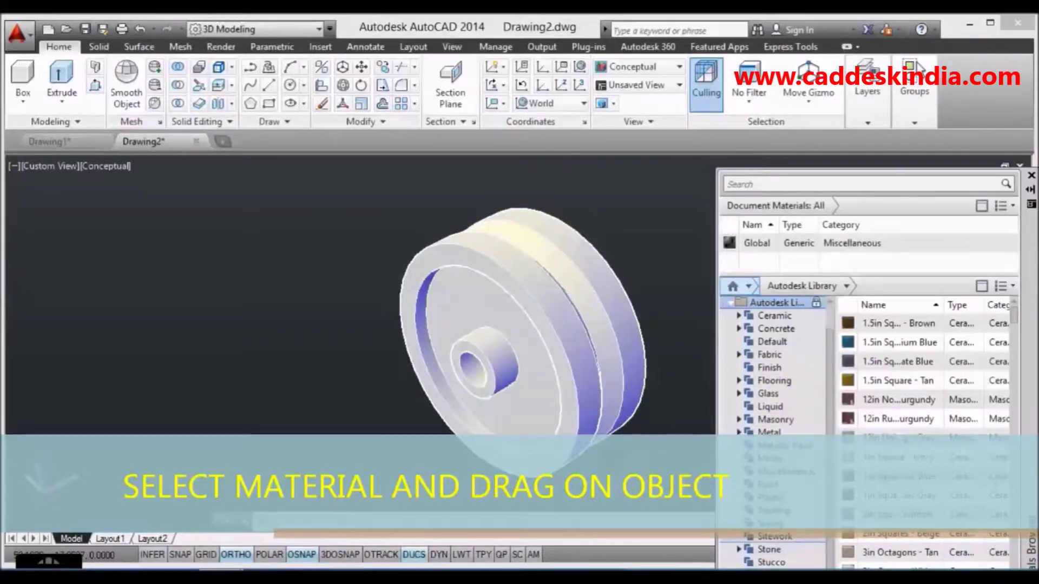
{"action": "left_click", "coordinate": [769, 433]}
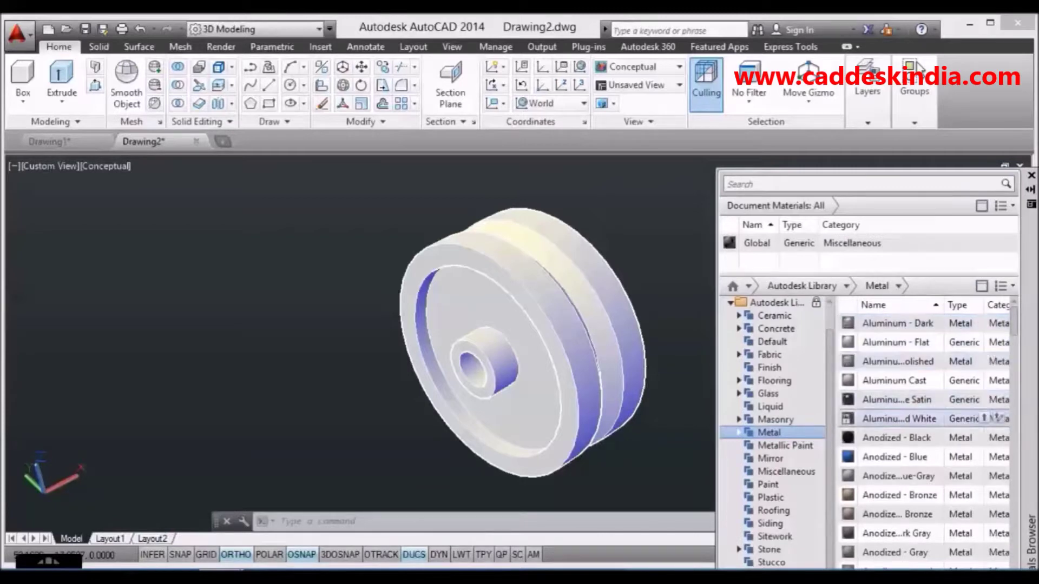
{"action": "left_click", "coordinate": [774, 381]}
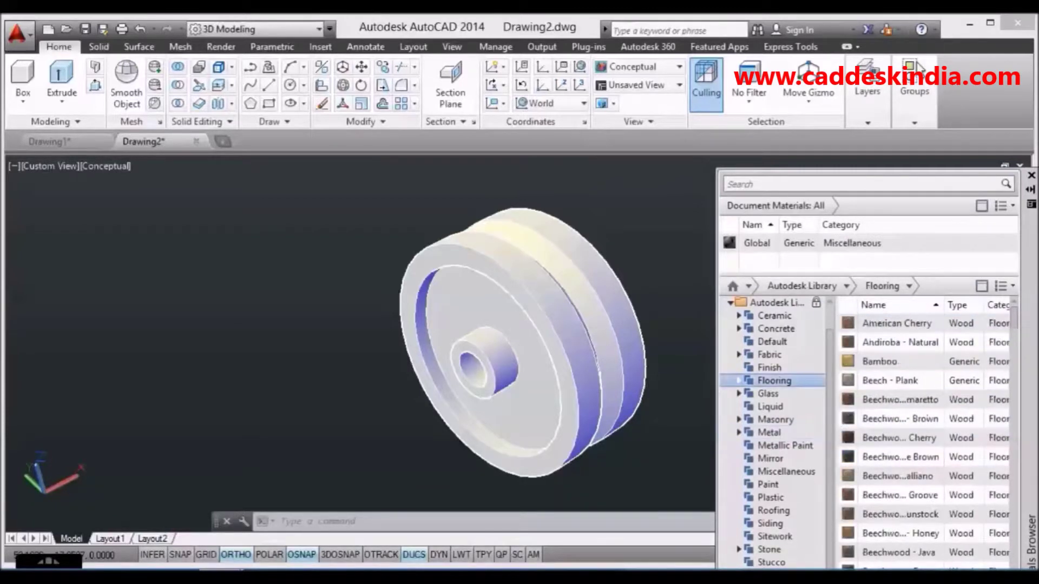
Step: Assign the Anodized - Bronze metal material to the wheel and set the visual style to Realistic
{"action": "left_click", "coordinate": [548, 374]}
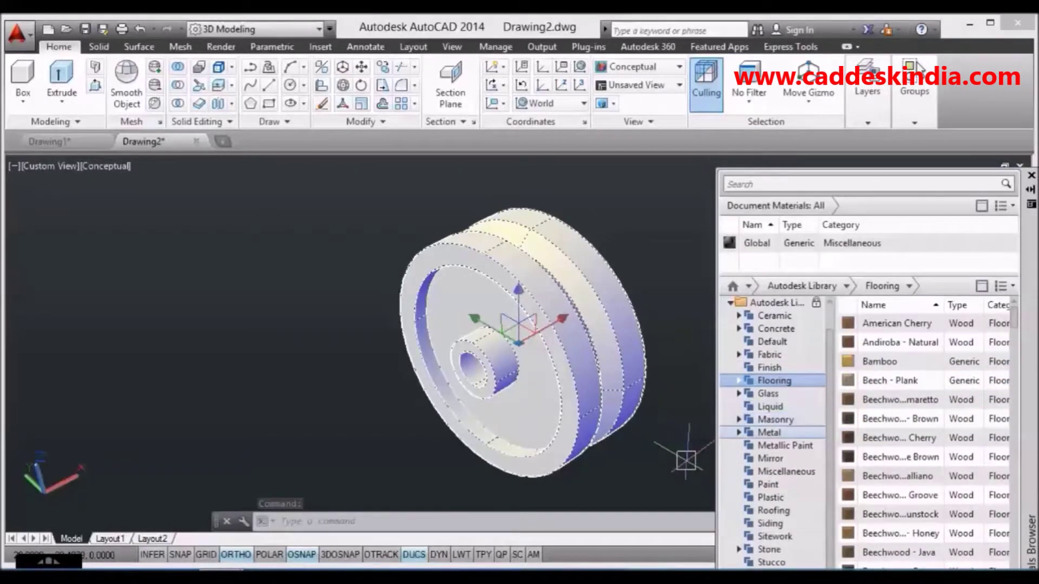
{"action": "left_click", "coordinate": [769, 433]}
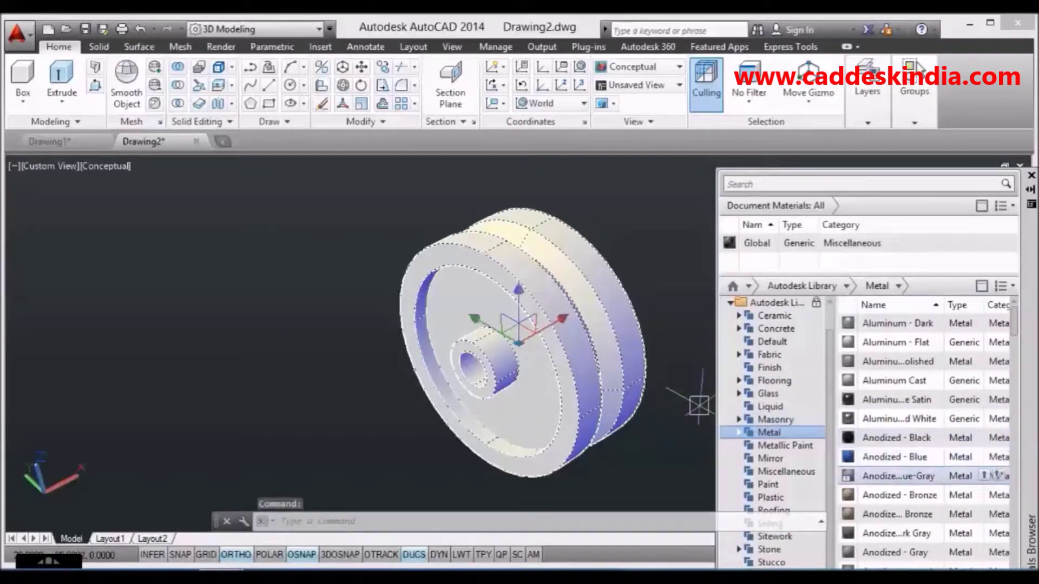
{"action": "left_click", "coordinate": [899, 495]}
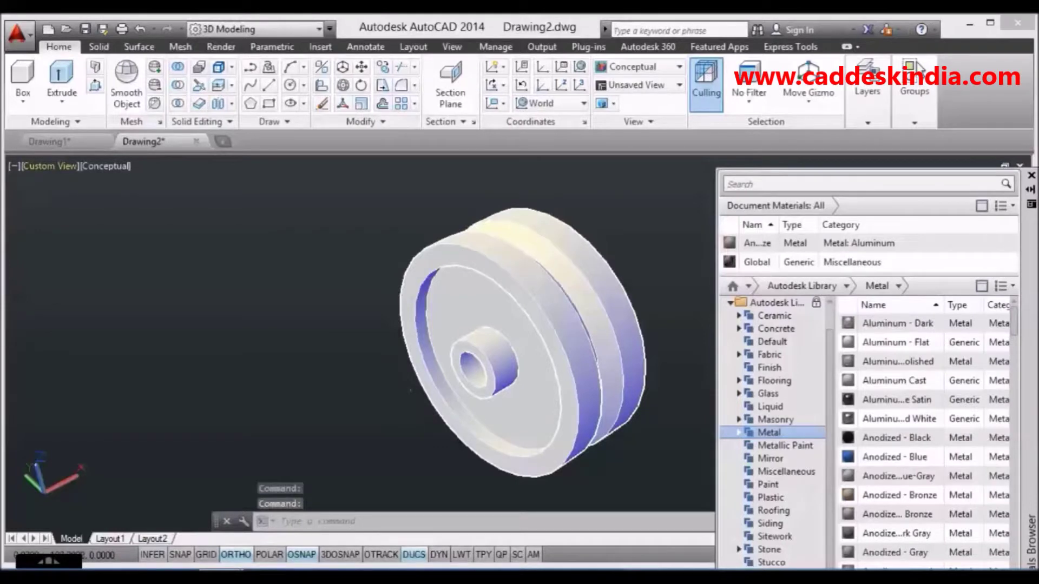
{"action": "left_click", "coordinate": [106, 168]}
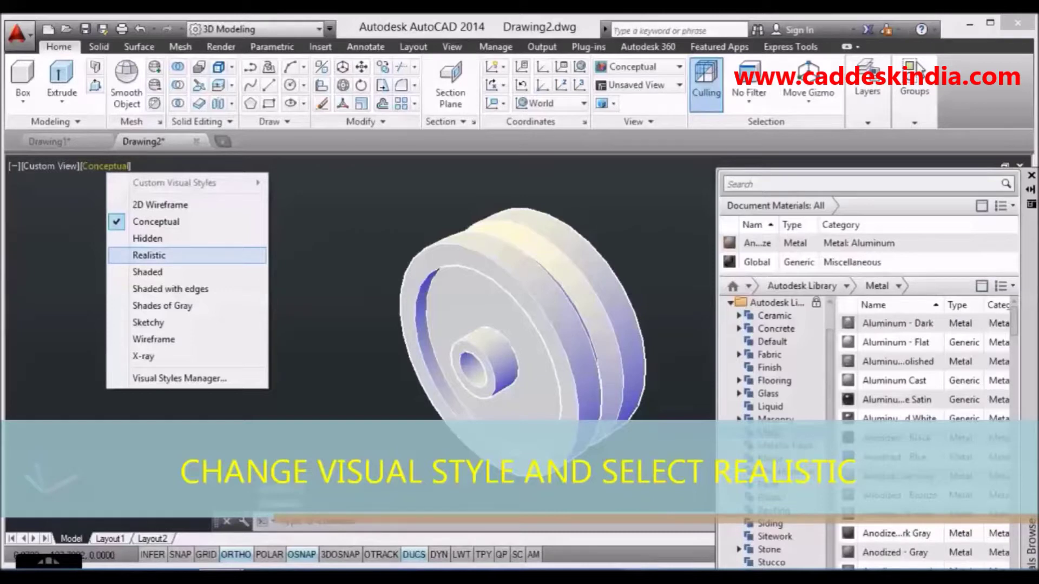
{"action": "left_click", "coordinate": [149, 254]}
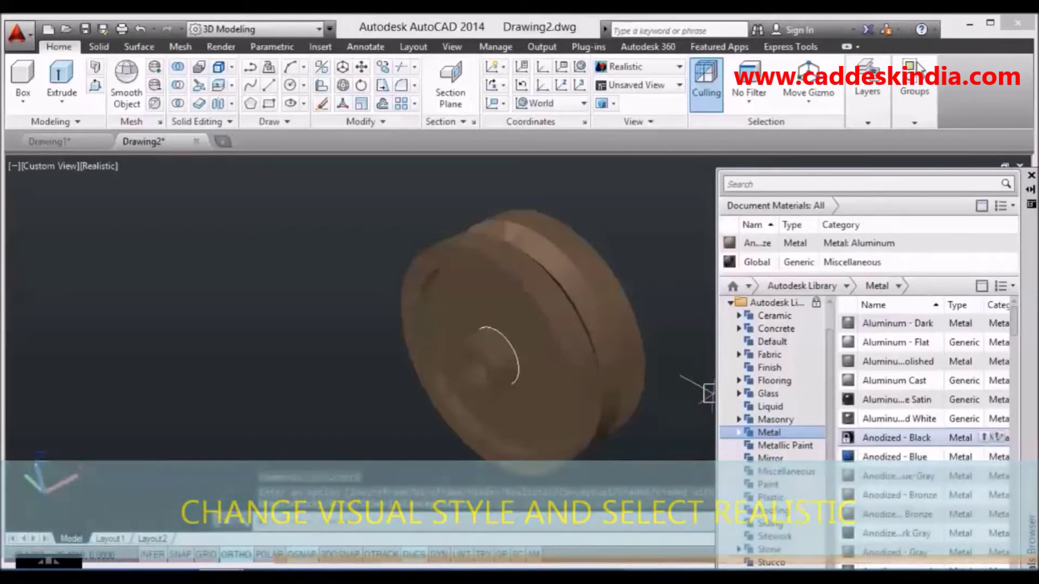
Step: Browse the Autodesk Library metals and assign the Copper - Polished material to the wheel
{"action": "scroll", "coordinate": [985, 436], "scroll_direction": "down", "scroll_amount": 4}
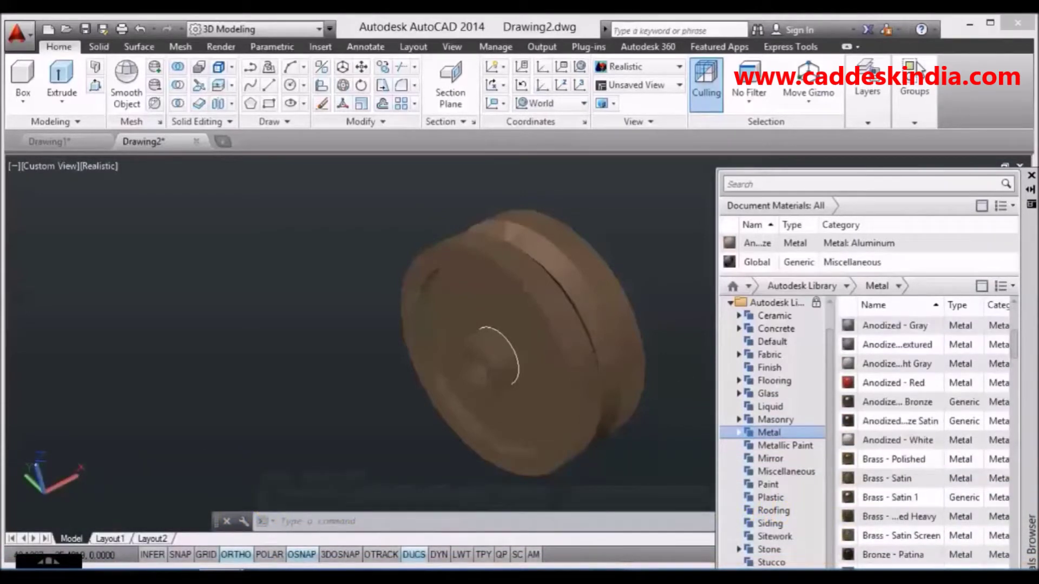
{"action": "scroll", "coordinate": [924, 442], "scroll_direction": "down", "scroll_amount": 2}
{"action": "scroll", "coordinate": [925, 442], "scroll_direction": "down", "scroll_amount": 5}
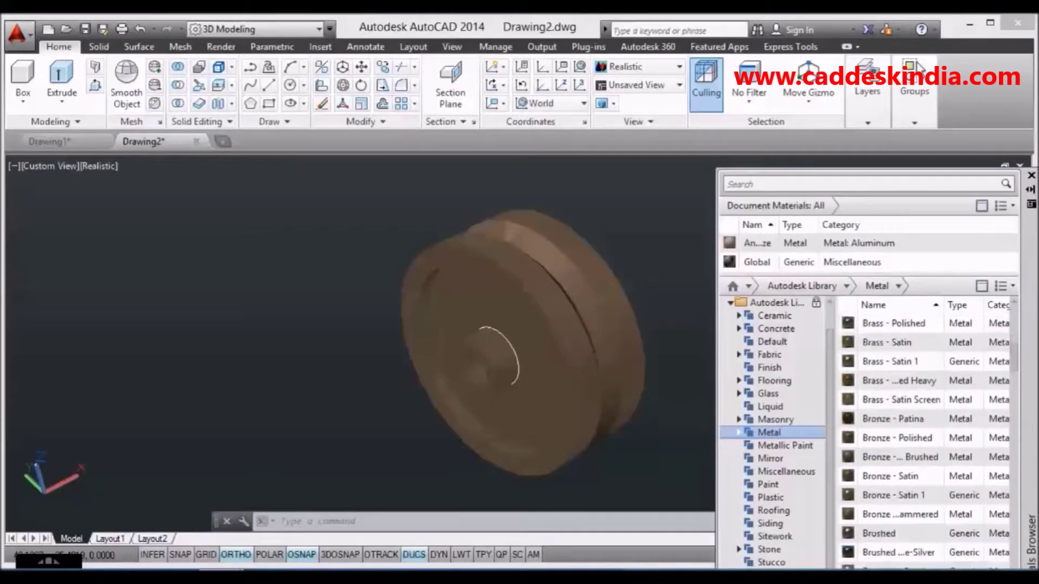
{"action": "scroll", "coordinate": [920, 472], "scroll_direction": "down", "scroll_amount": 3}
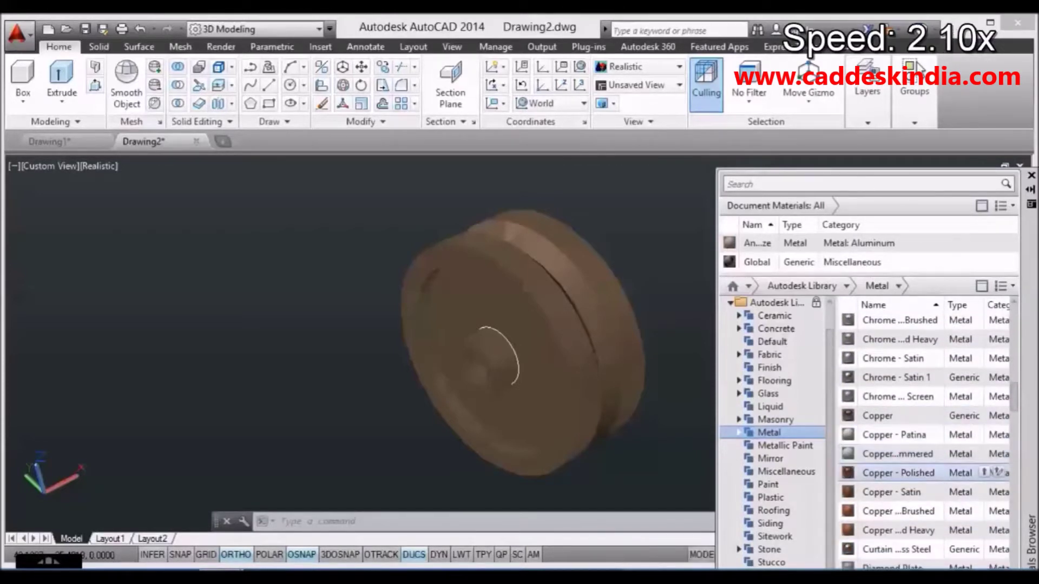
{"action": "left_click", "coordinate": [984, 473]}
Step: Try the Diamond Plate and Gold - Metal materials on the wheel
{"action": "scroll", "coordinate": [995, 432], "scroll_direction": "down", "scroll_amount": 3}
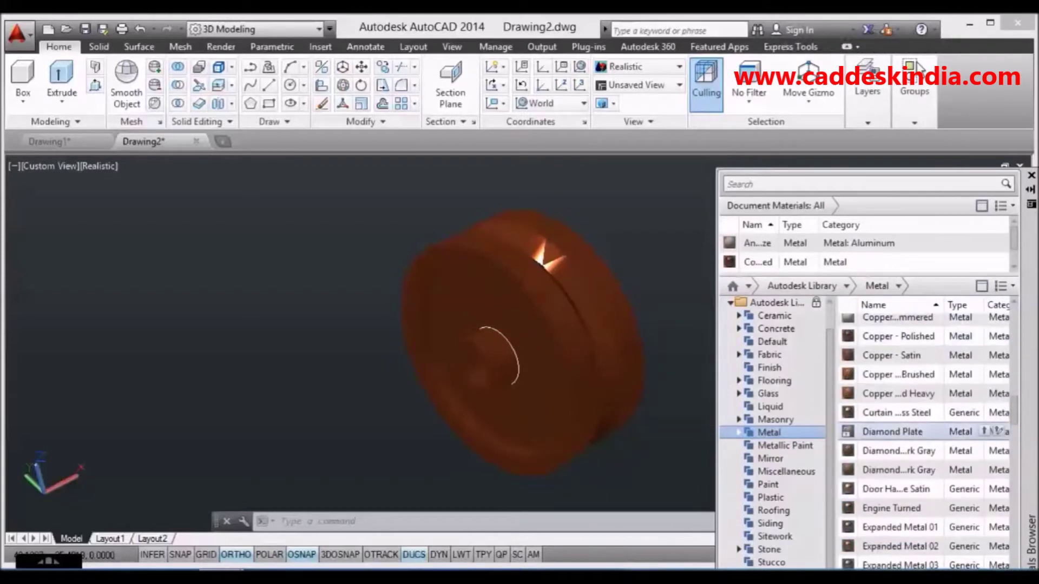
{"action": "left_click", "coordinate": [986, 432]}
{"action": "scroll", "coordinate": [575, 371], "scroll_direction": "up", "scroll_amount": 2}
{"action": "middle_click_drag", "start_coordinate": [576, 371], "coordinate": [488, 335]}
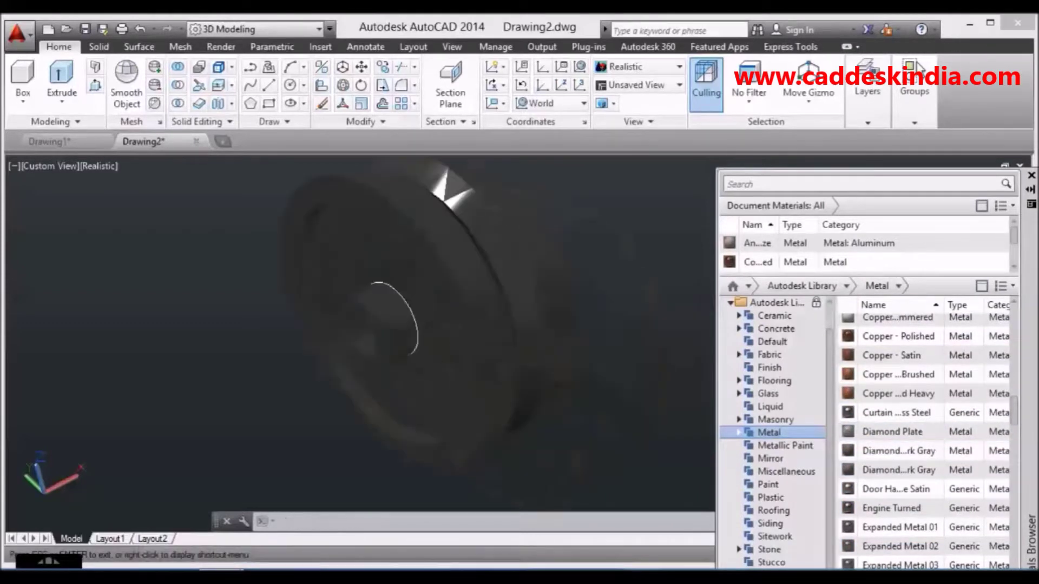
{"action": "scroll", "coordinate": [919, 479], "scroll_direction": "down", "scroll_amount": 5}
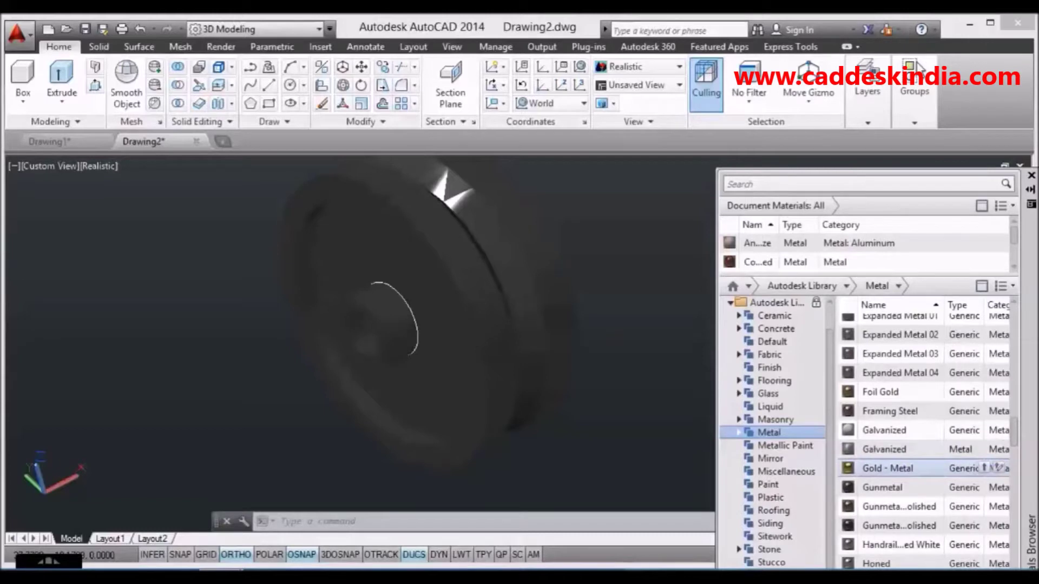
{"action": "left_click", "coordinate": [985, 469]}
Step: Assign the Metal 1400F Hot material to the wheel
{"action": "scroll", "coordinate": [985, 471], "scroll_direction": "down", "scroll_amount": 3}
{"action": "scroll", "coordinate": [985, 469], "scroll_direction": "down", "scroll_amount": 3}
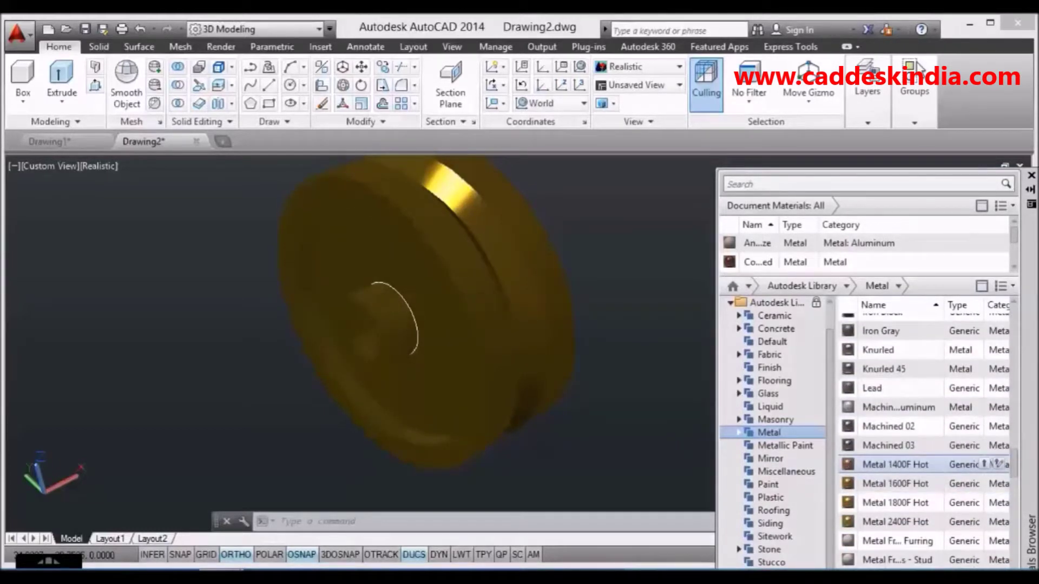
{"action": "left_click", "coordinate": [985, 464]}
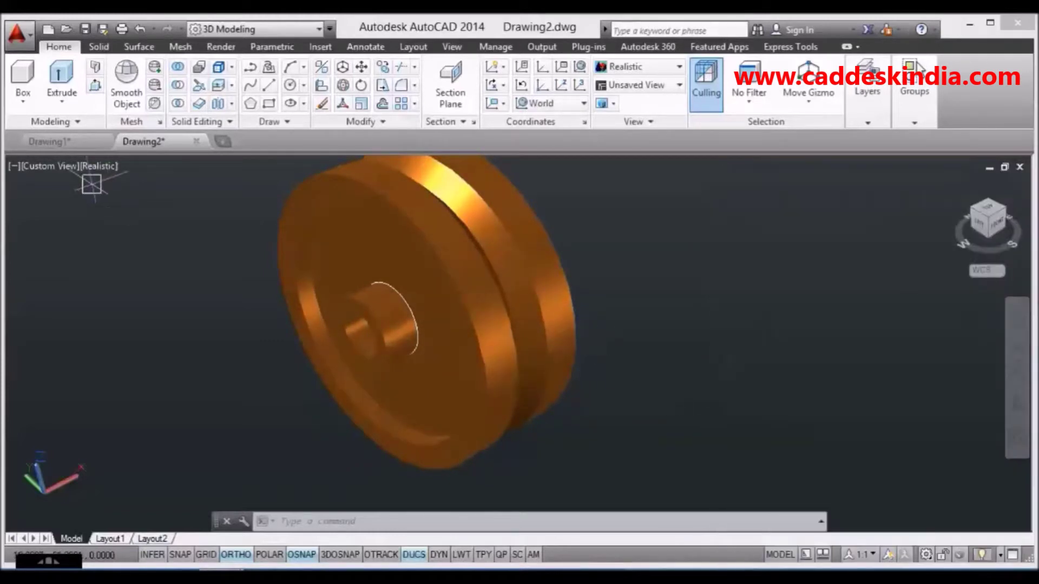
Step: Preview the wheel in the 2D Wireframe, Conceptual and Hidden visual styles
{"action": "left_click", "coordinate": [99, 166]}
{"action": "left_click", "coordinate": [151, 202]}
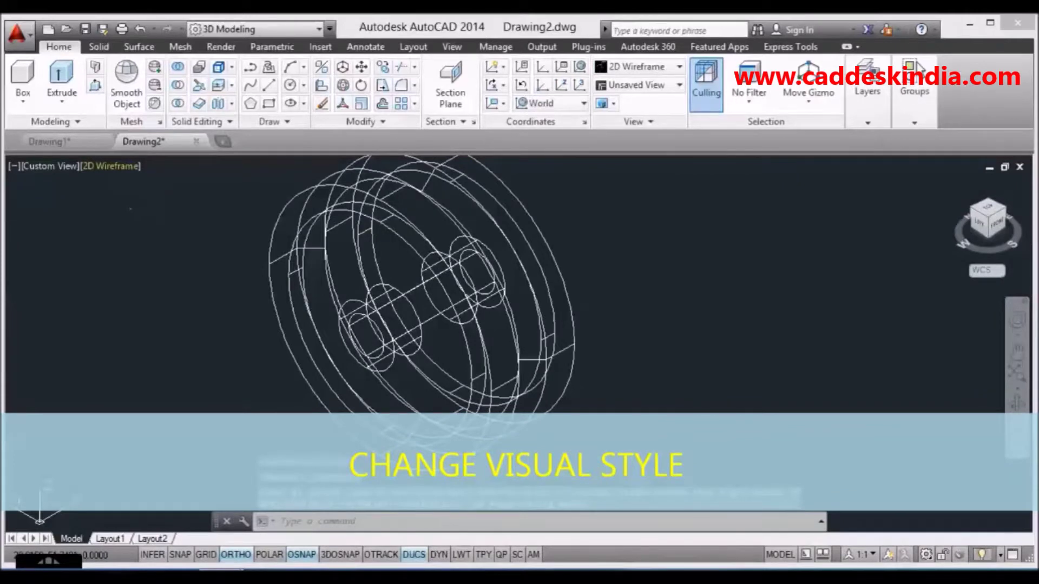
{"action": "left_click", "coordinate": [108, 165]}
{"action": "left_click", "coordinate": [163, 221]}
{"action": "left_click", "coordinate": [105, 165]}
{"action": "left_click", "coordinate": [154, 238]}
Step: Preview the wheel in the Realistic, Shaded and Shaded with edges visual styles
{"action": "left_click", "coordinate": [98, 166]}
{"action": "left_click", "coordinate": [147, 251]}
{"action": "left_click", "coordinate": [98, 166]}
{"action": "left_click", "coordinate": [141, 273]}
{"action": "left_click", "coordinate": [99, 166]}
{"action": "left_click", "coordinate": [163, 289]}
Step: Preview the wheel in the Shades of Gray, Sketchy, Wireframe and X-Ray visual styles
{"action": "left_click", "coordinate": [128, 166]}
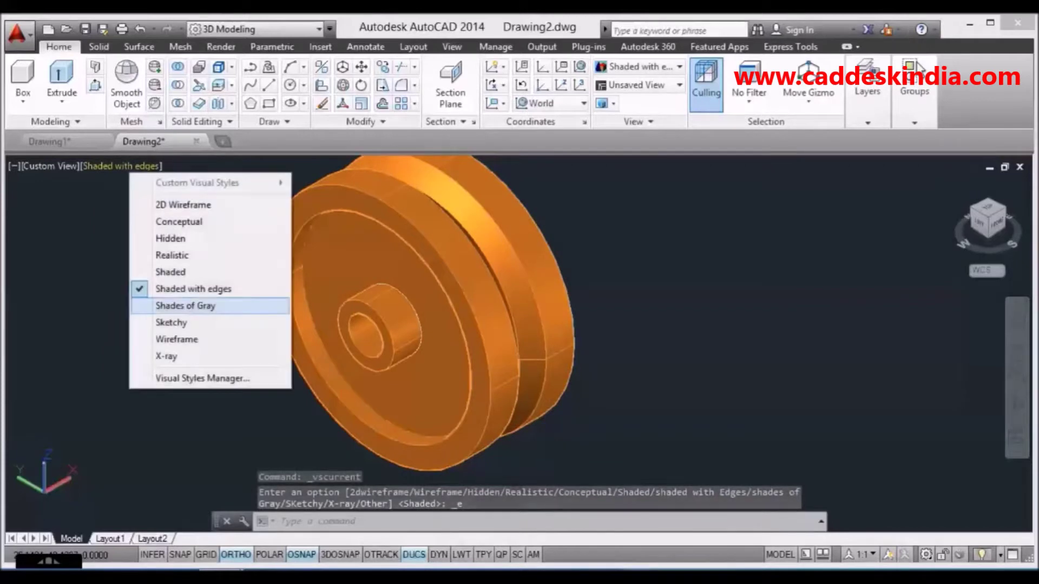
{"action": "left_click", "coordinate": [184, 305]}
{"action": "left_click", "coordinate": [114, 166]}
{"action": "left_click", "coordinate": [134, 322]}
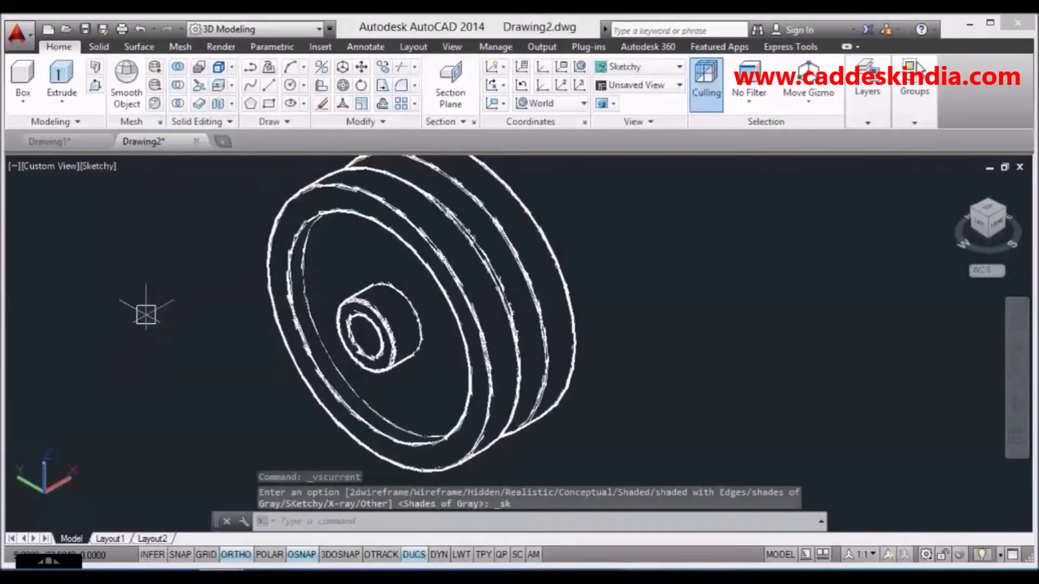
{"action": "left_click", "coordinate": [98, 166]}
{"action": "left_click", "coordinate": [139, 340]}
{"action": "left_click", "coordinate": [99, 166]}
{"action": "left_click", "coordinate": [130, 356]}
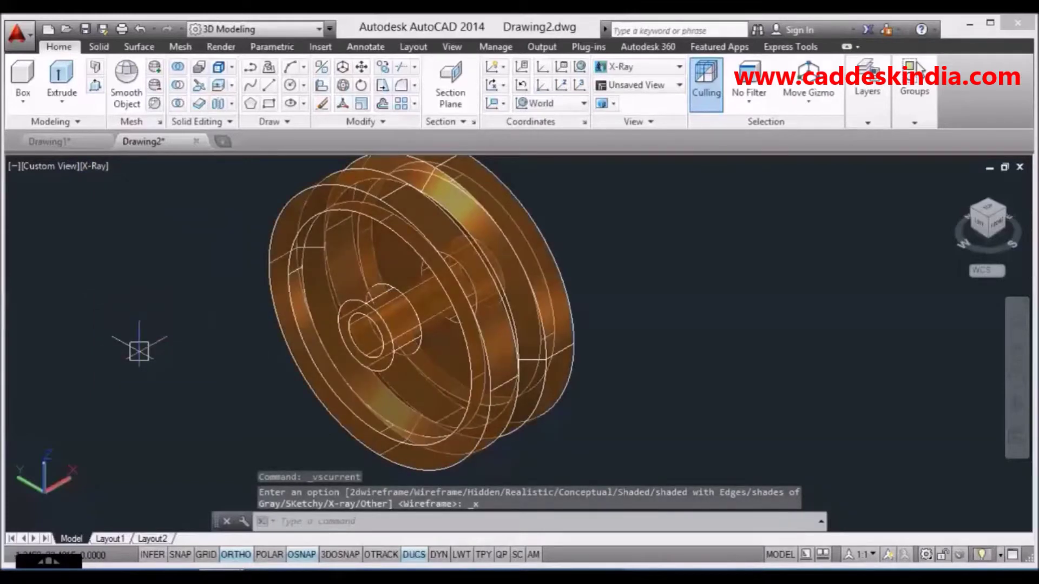
Step: View the wheel from the preset Top and Bottom views
{"action": "left_click", "coordinate": [50, 167]}
{"action": "left_click", "coordinate": [83, 204]}
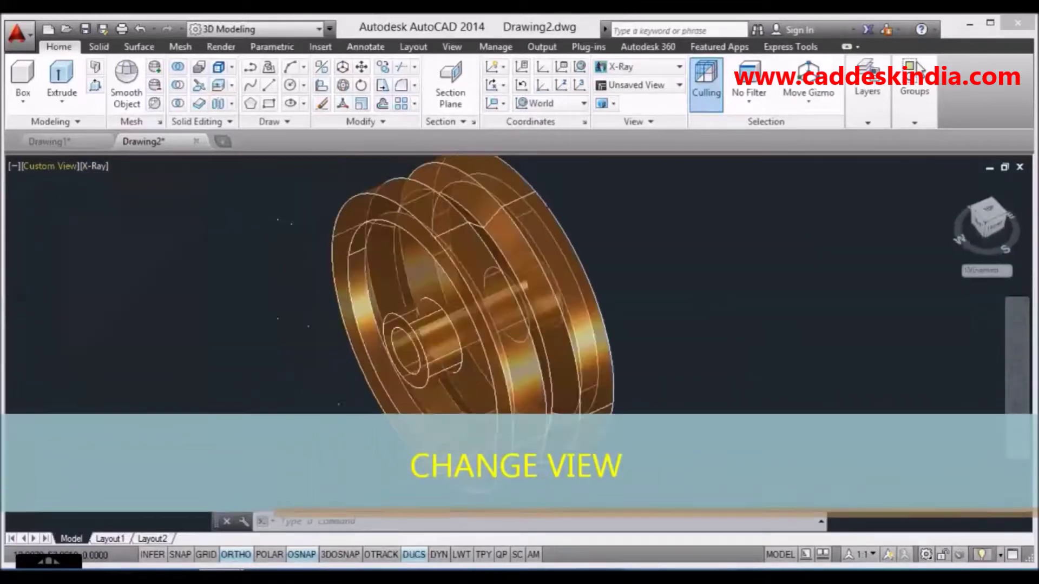
{"action": "left_click", "coordinate": [97, 166]}
{"action": "left_click", "coordinate": [88, 204]}
{"action": "left_click", "coordinate": [31, 166]}
{"action": "left_click", "coordinate": [68, 222]}
Step: Switch the visual style to Conceptual and then back to Realistic
{"action": "left_click", "coordinate": [81, 166]}
{"action": "left_click", "coordinate": [117, 222]}
{"action": "left_click", "coordinate": [82, 166]}
{"action": "left_click", "coordinate": [127, 253]}
Step: View the wheel from the preset Left, Right, Front and Back views
{"action": "left_click", "coordinate": [38, 166]}
{"action": "left_click", "coordinate": [68, 237]}
{"action": "left_click", "coordinate": [31, 166]}
{"action": "left_click", "coordinate": [70, 255]}
{"action": "left_click", "coordinate": [34, 166]}
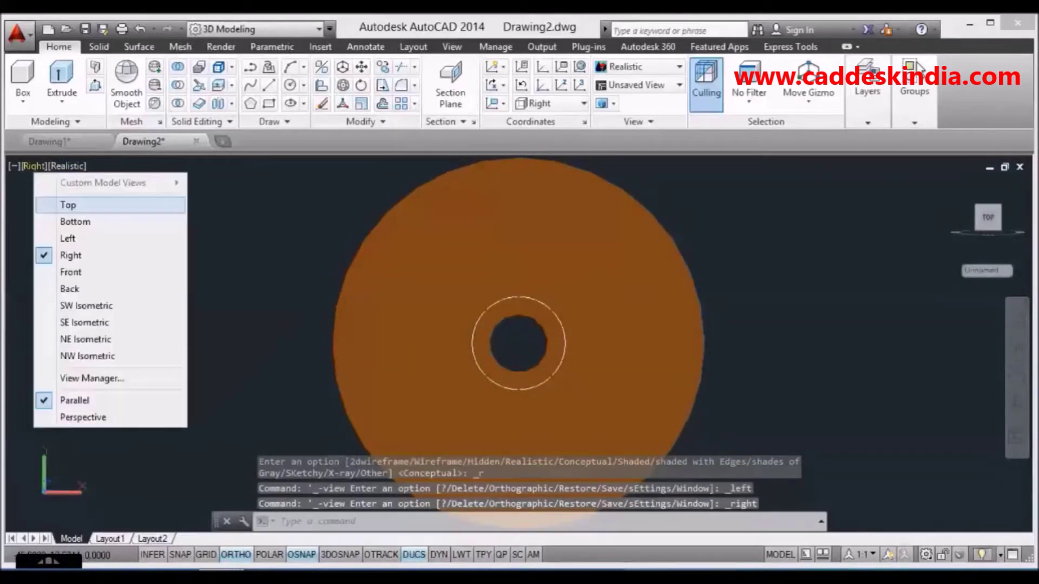
{"action": "left_click", "coordinate": [79, 272]}
{"action": "left_click", "coordinate": [28, 166]}
{"action": "left_click", "coordinate": [71, 289]}
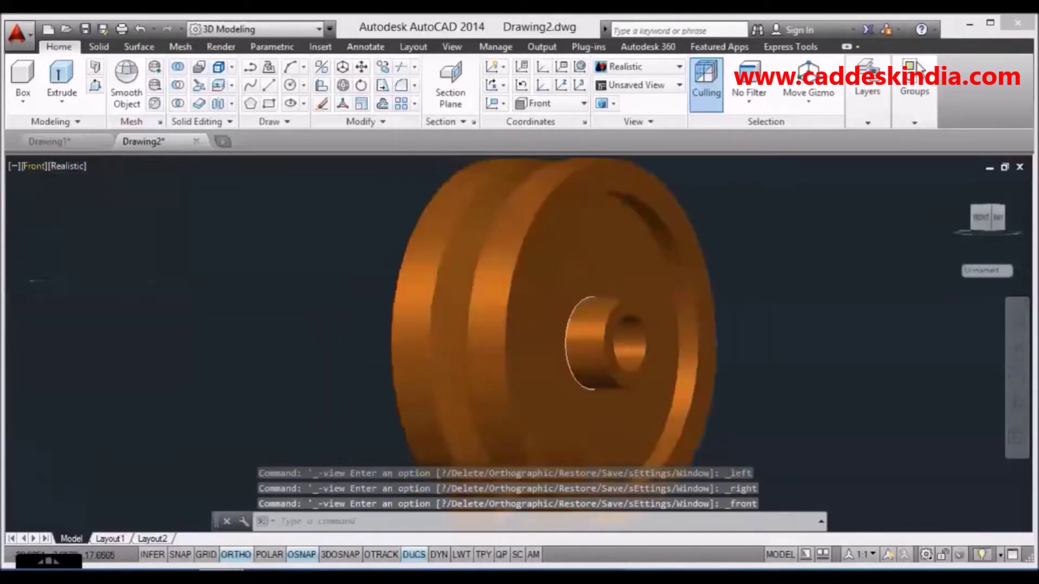
Step: Go through the SW, SE and NE Isometric views of the wheel and end on NW Isometric
{"action": "left_click", "coordinate": [30, 166]}
{"action": "left_click", "coordinate": [70, 310]}
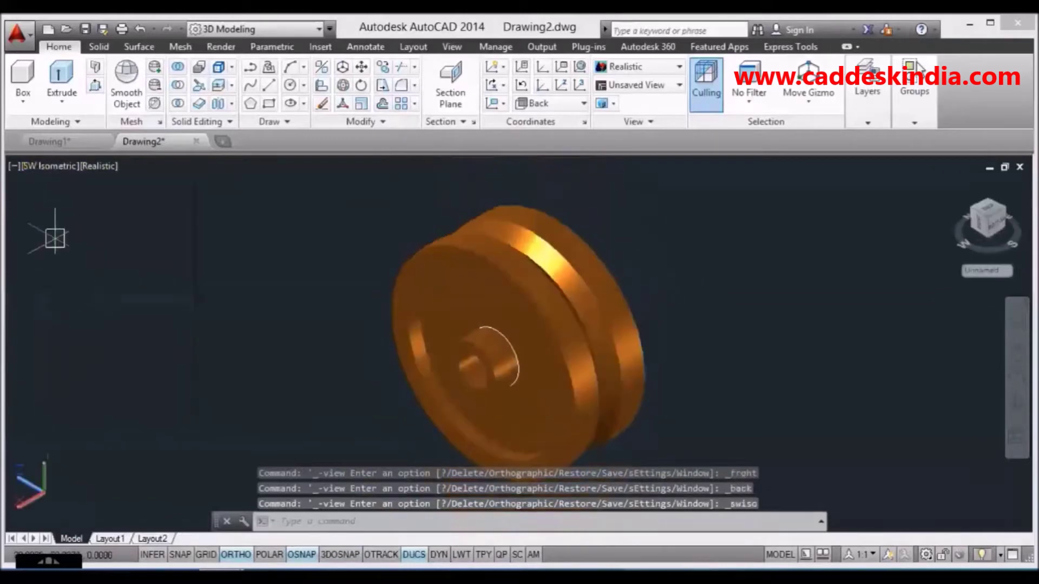
{"action": "left_click", "coordinate": [30, 166]}
{"action": "left_click", "coordinate": [70, 321]}
{"action": "left_click", "coordinate": [29, 166]}
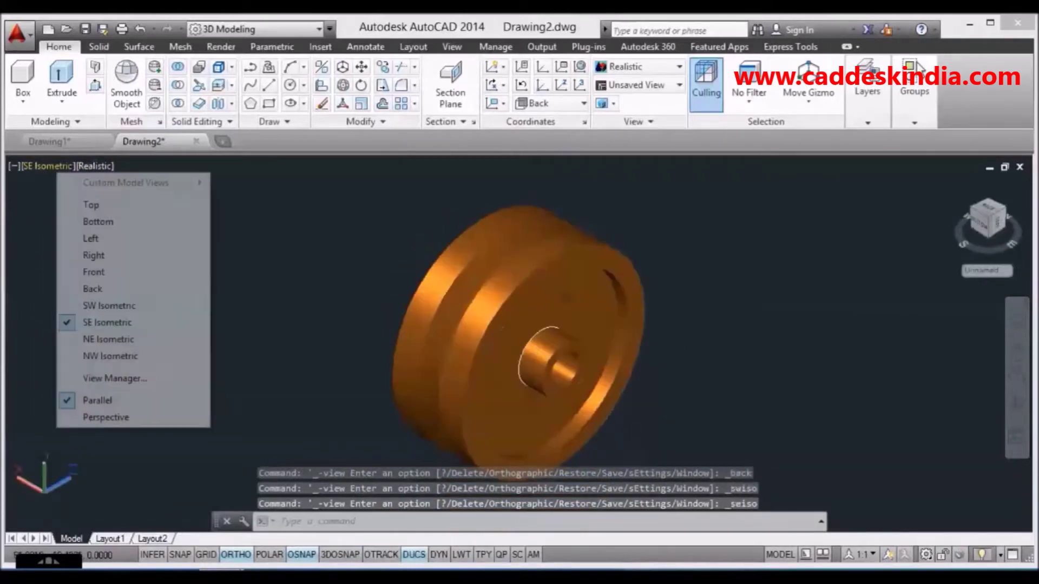
{"action": "key", "text": "Escape"}
{"action": "left_click", "coordinate": [30, 166]}
{"action": "left_click", "coordinate": [70, 332]}
{"action": "left_click", "coordinate": [30, 166]}
{"action": "left_click", "coordinate": [71, 343]}
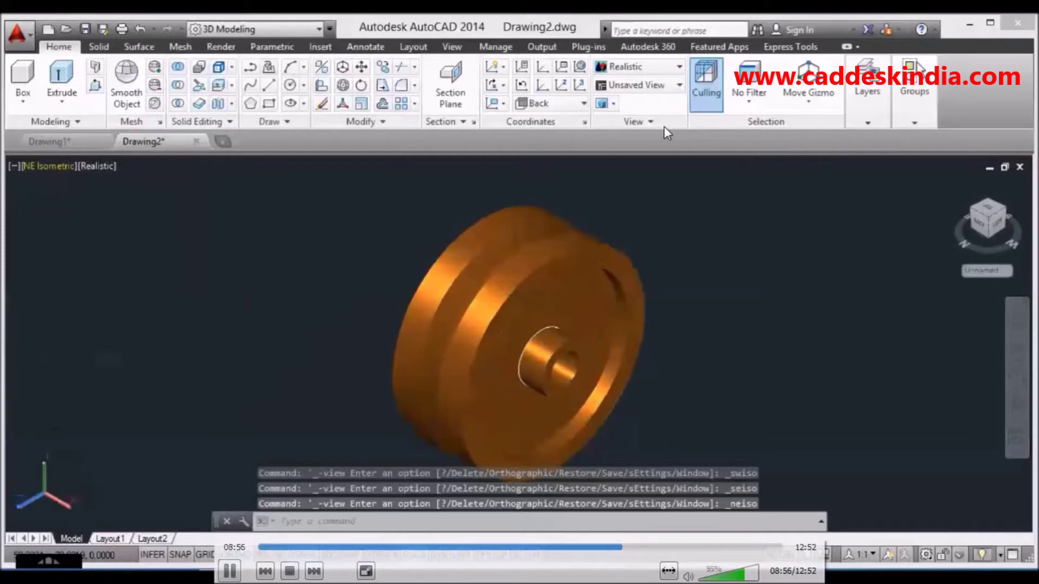
Step: Render the wheel in the current view with the Render command
{"action": "key", "text": "Escape"}
{"action": "type", "text": "RR"}
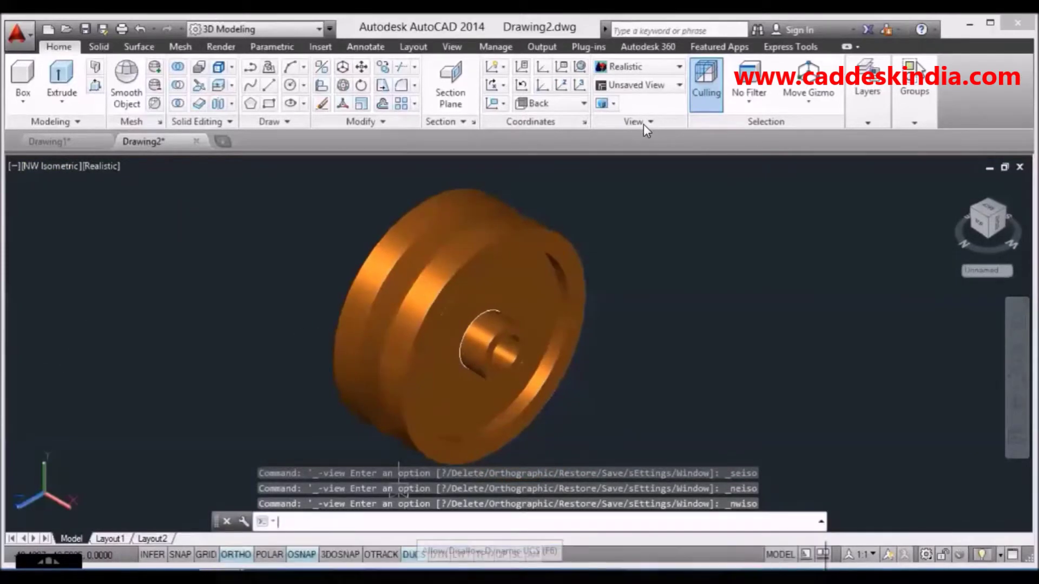
{"action": "key", "text": "Return"}
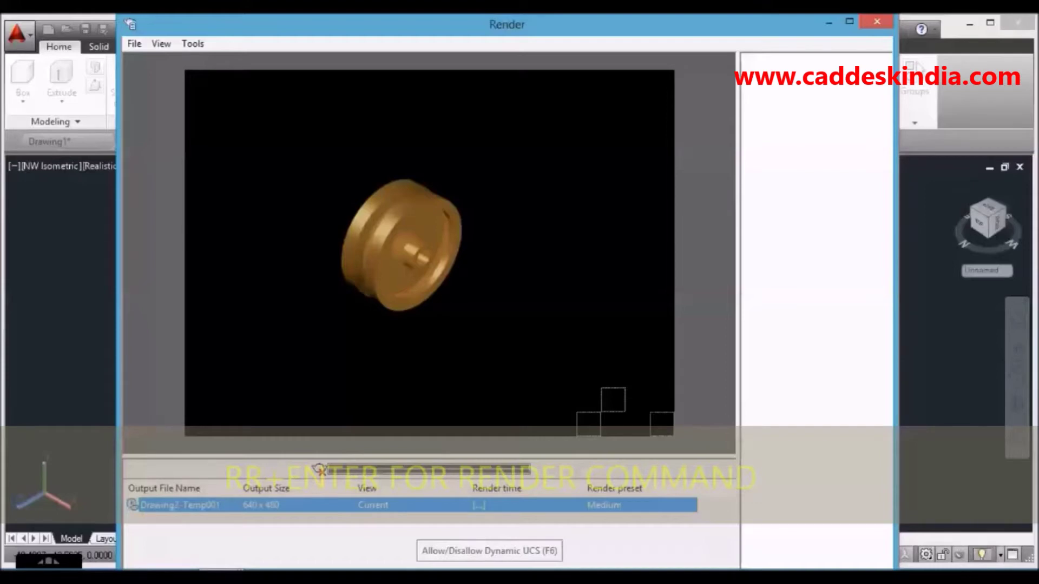
Step: Save the rendered image to the Desktop as WHEEL123, using the 24 Bits (16.7 Million Colors) BMP option
{"action": "left_click", "coordinate": [135, 43]}
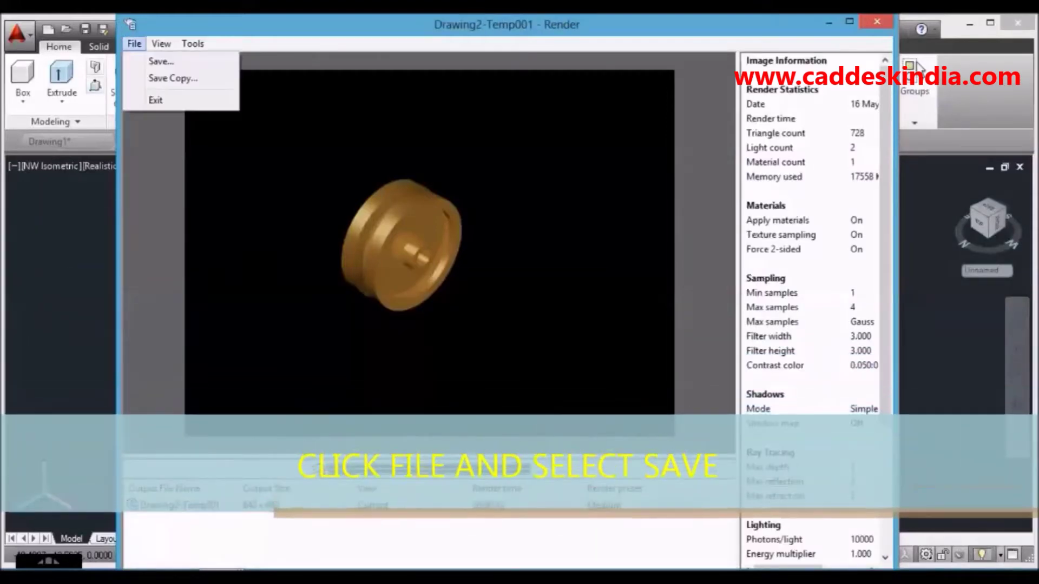
{"action": "left_click", "coordinate": [161, 61]}
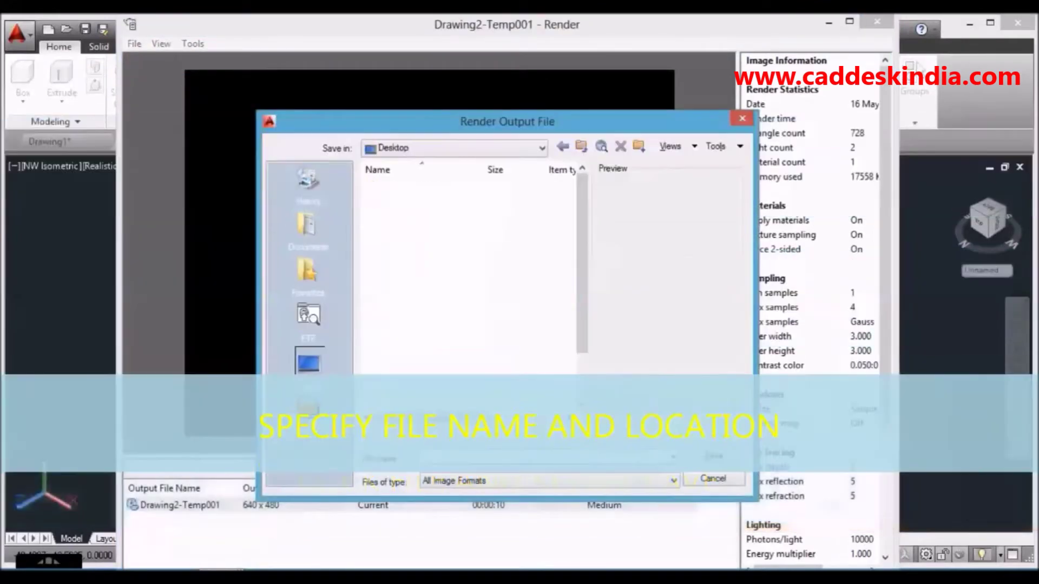
{"action": "type", "text": "WHE"}
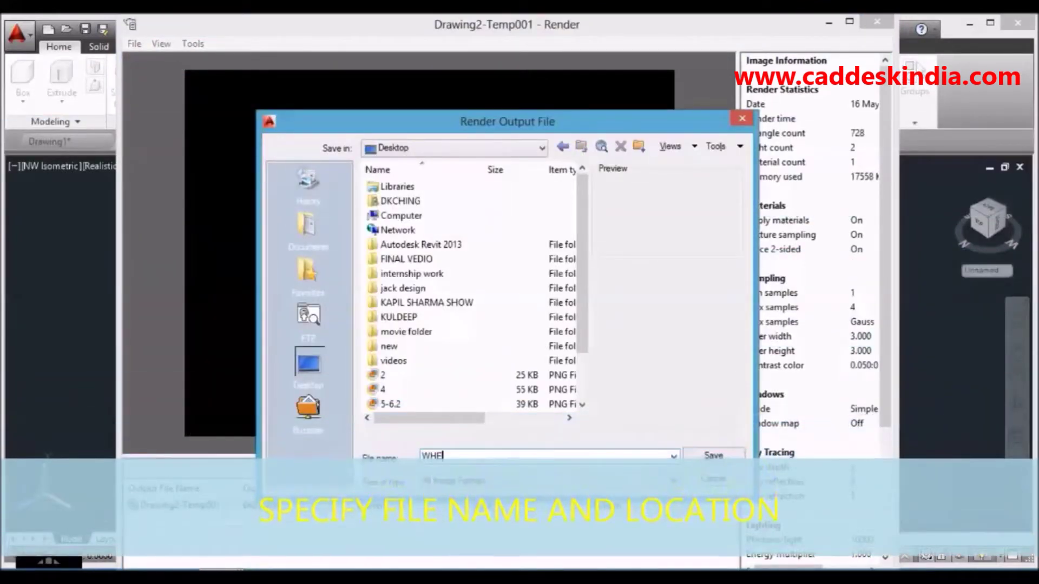
{"action": "type", "text": "EL123"}
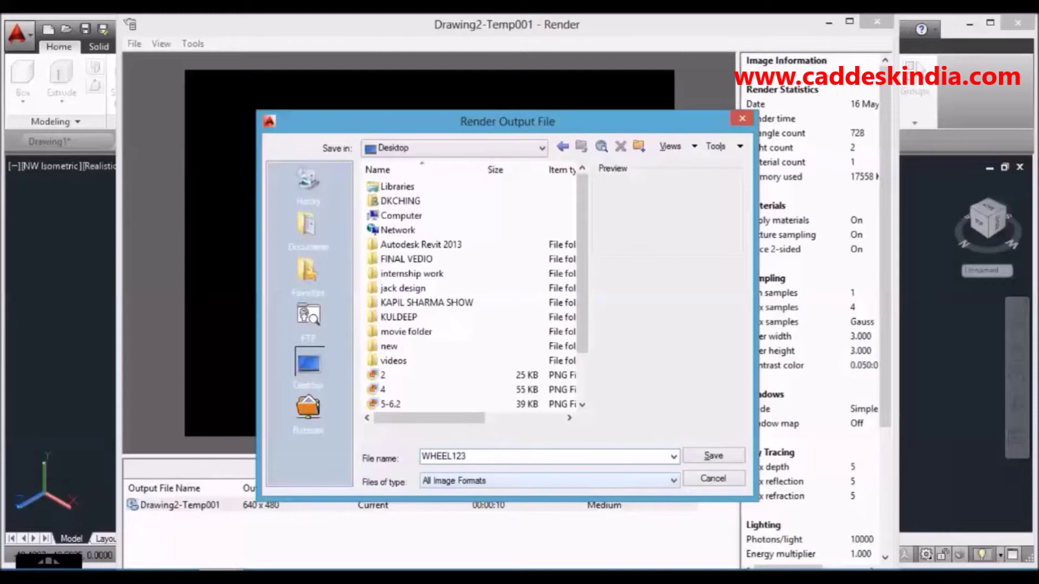
{"action": "key", "text": "Return"}
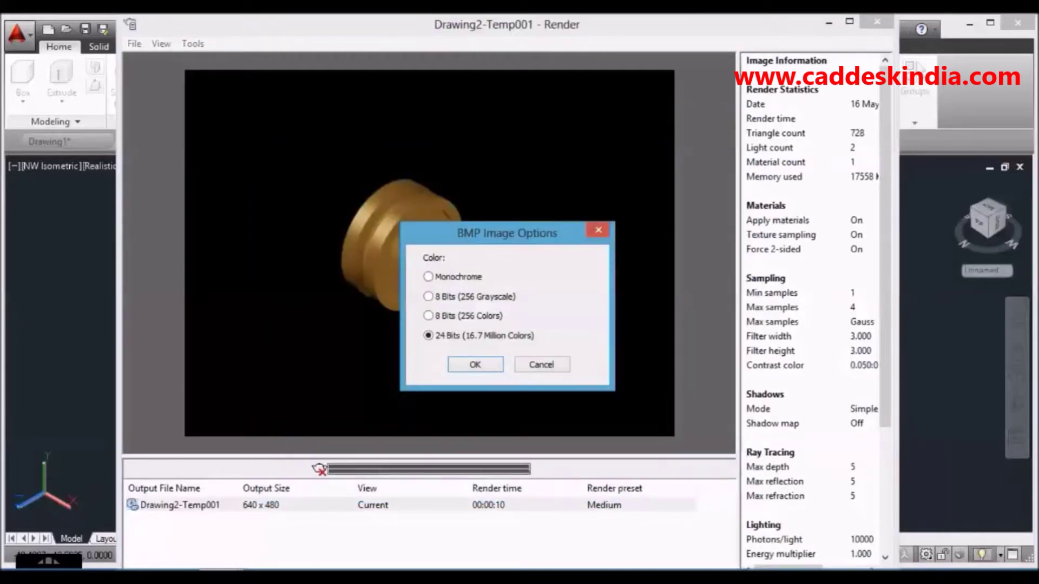
{"action": "key", "text": "Return"}
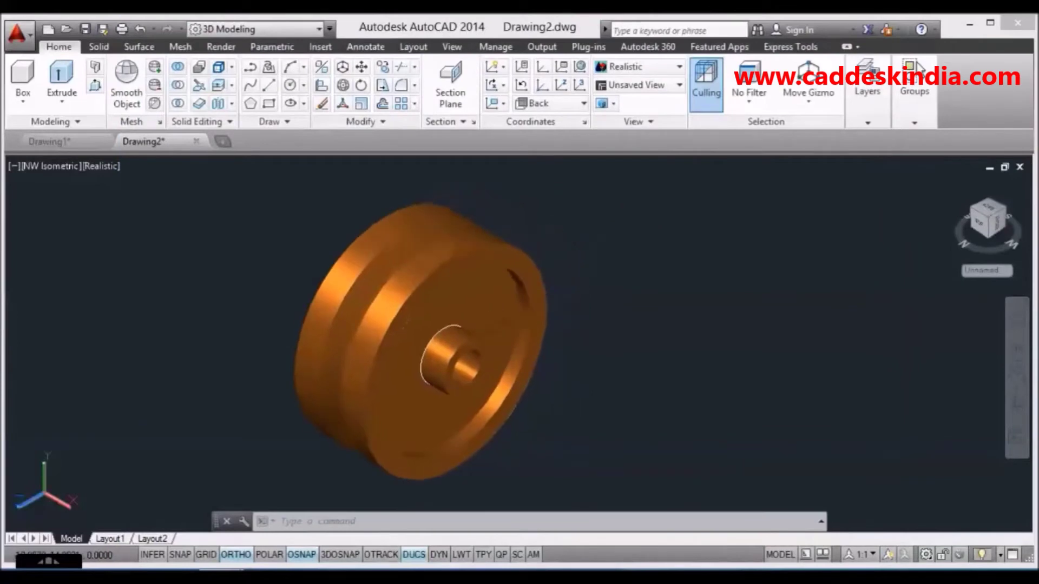
Step: Insert the D-Size Layout from the Tutorial-iMfg template and switch to that layout
{"action": "middle_click_drag", "start_coordinate": [500, 328], "coordinate": [486, 326]}
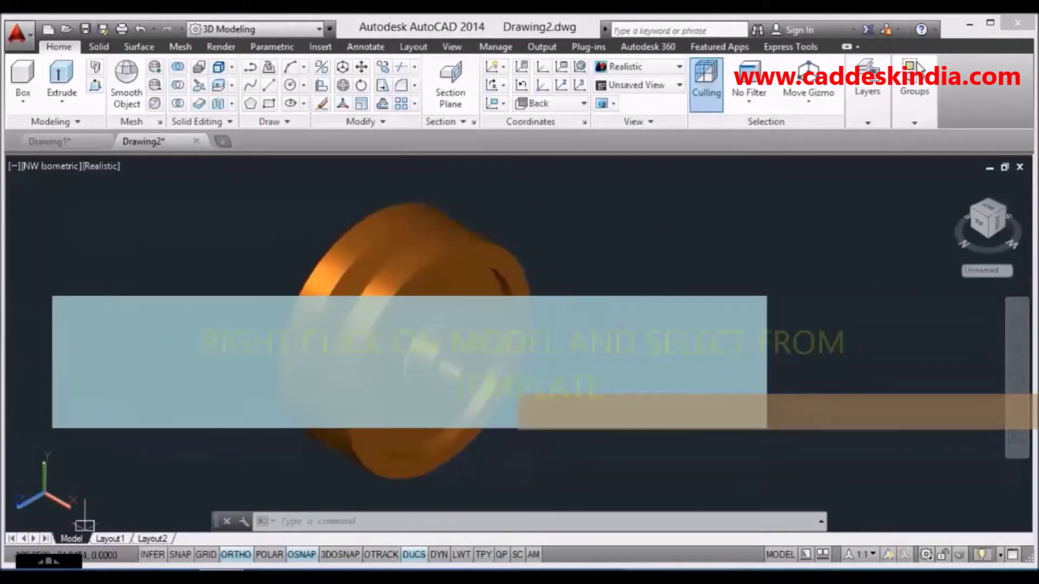
{"action": "right_click", "coordinate": [70, 538]}
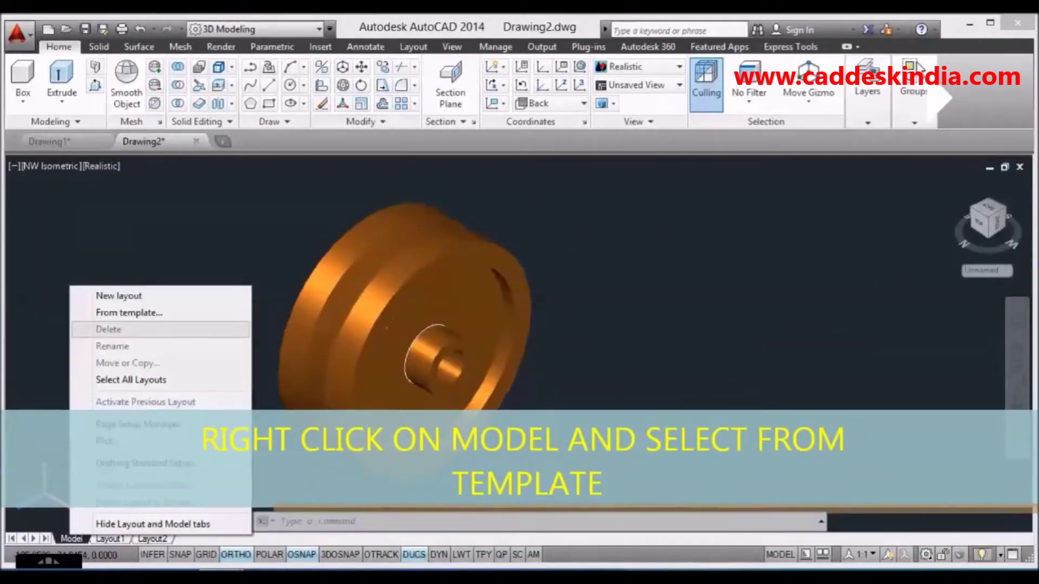
{"action": "left_click", "coordinate": [128, 312]}
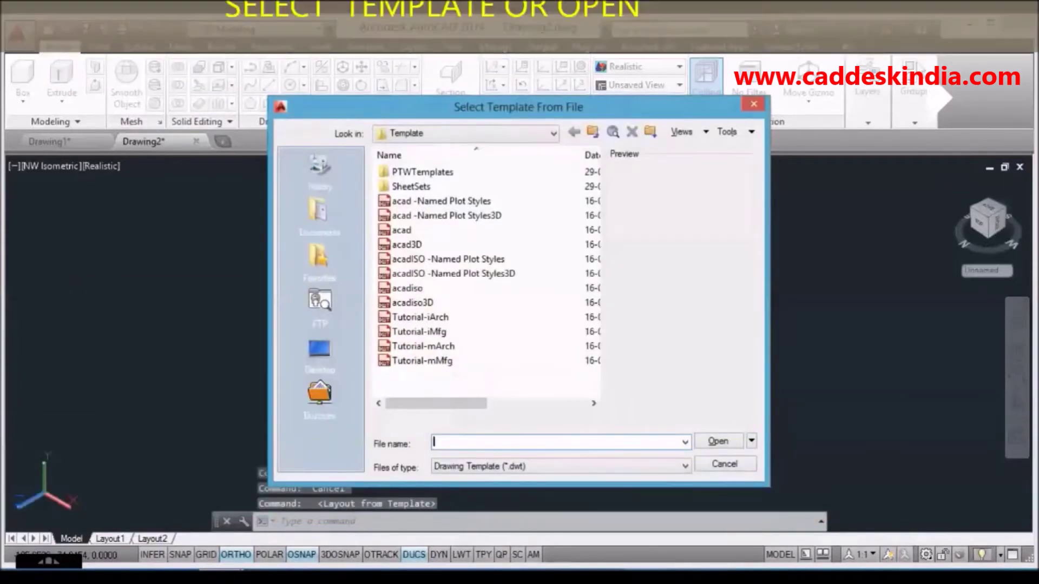
{"action": "left_click", "coordinate": [436, 361]}
{"action": "left_click", "coordinate": [436, 346]}
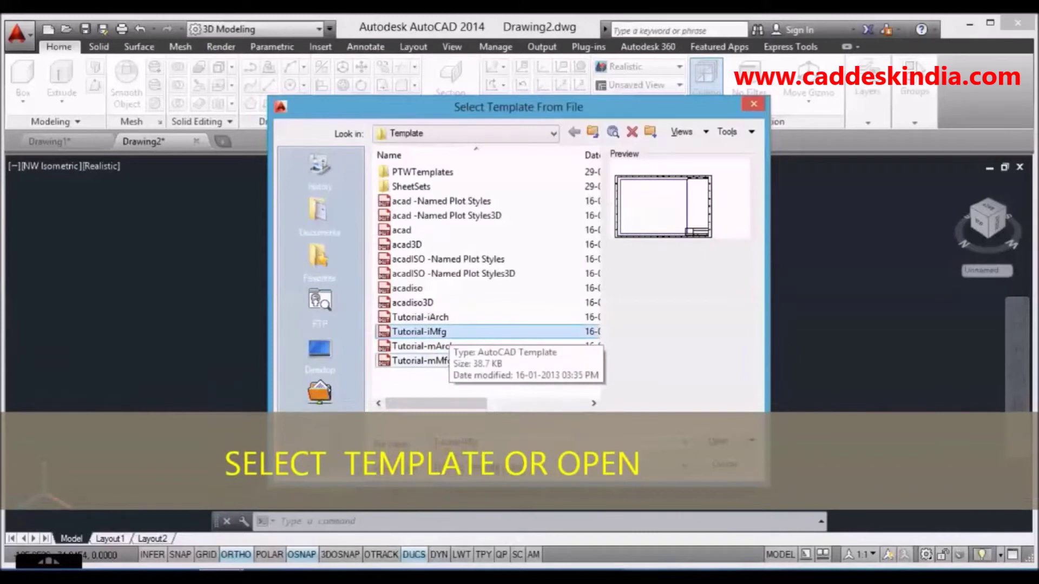
{"action": "double_click", "coordinate": [419, 332]}
{"action": "key", "text": "Return"}
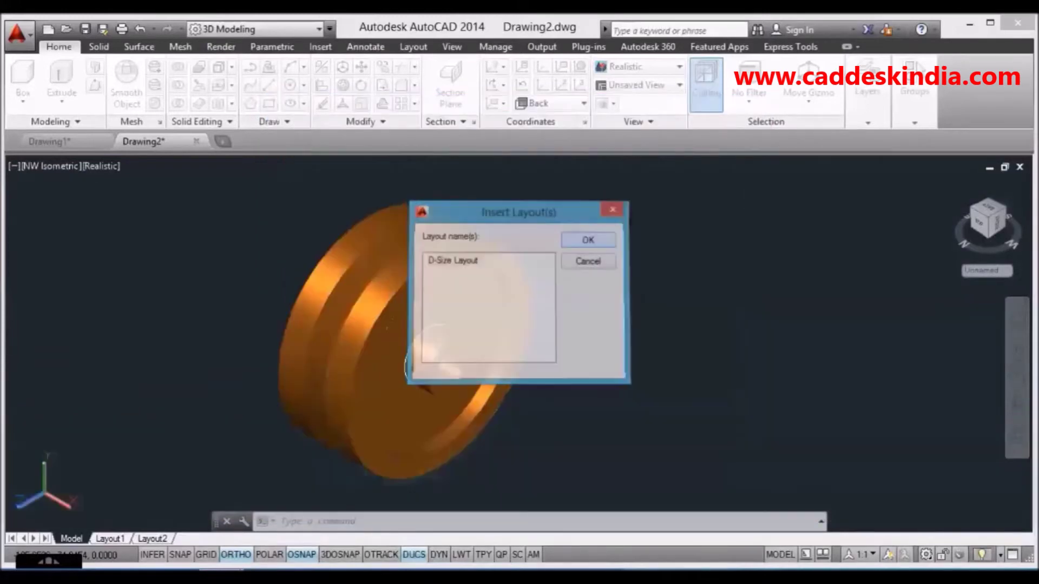
{"action": "left_click", "coordinate": [205, 539]}
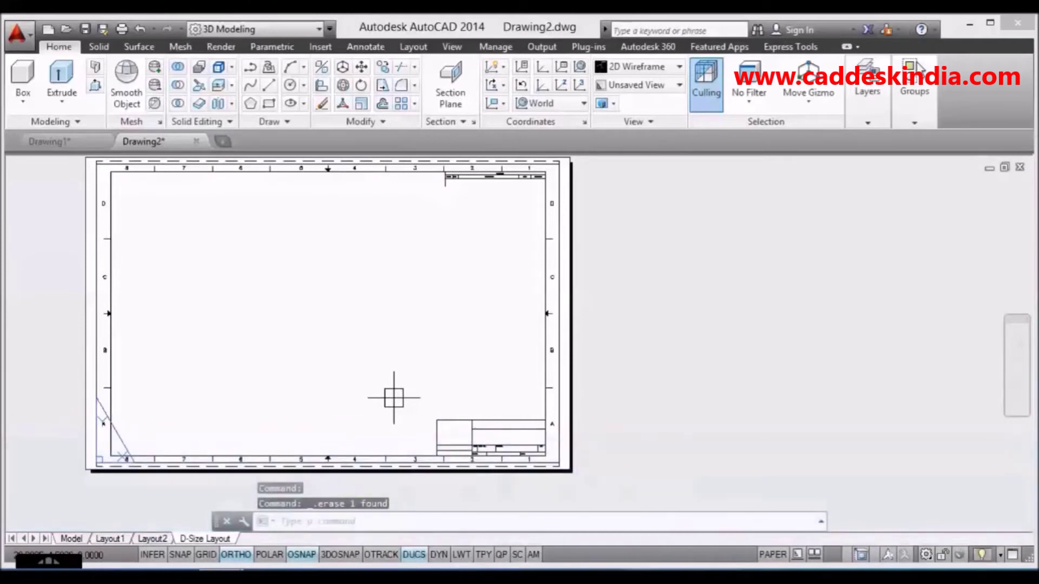
Step: Create four equal viewports with MVIEW, filling the drawing frame from its upper-left inner corner to the title block's lower-left edge
{"action": "type", "text": "MV"}
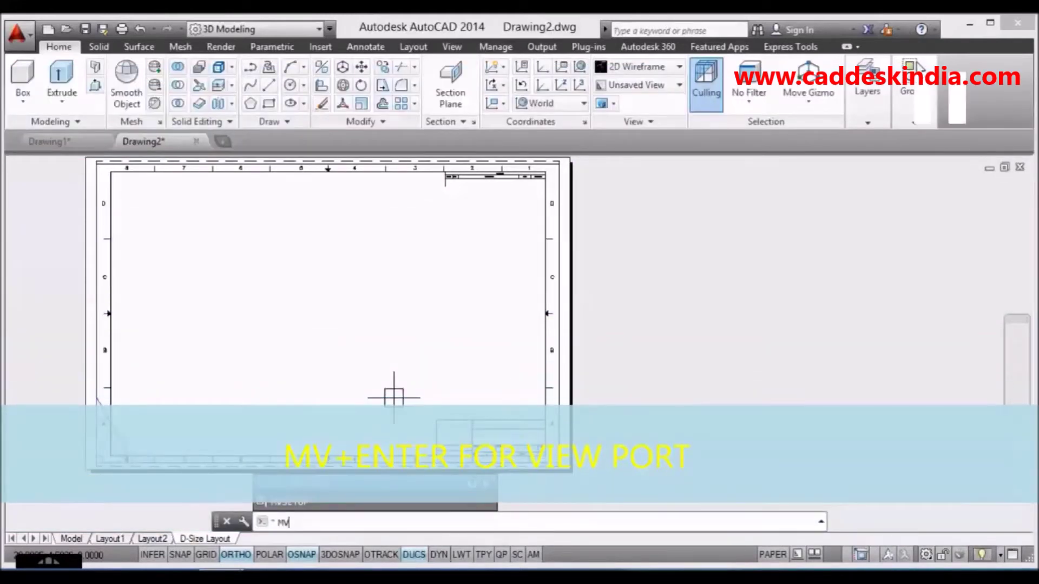
{"action": "key", "text": "Return"}
{"action": "type", "text": "4"}
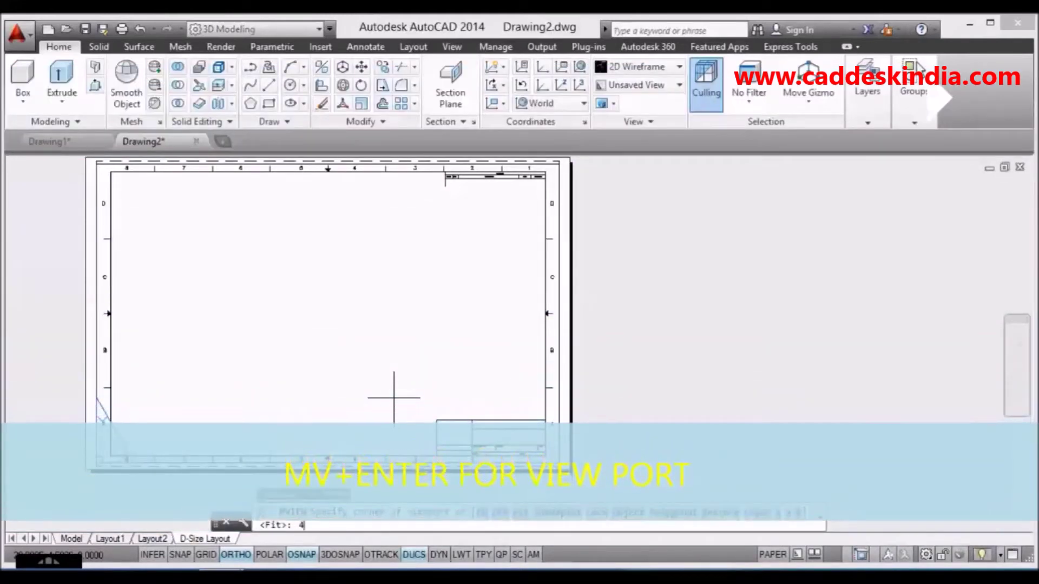
{"action": "key", "text": "Return"}
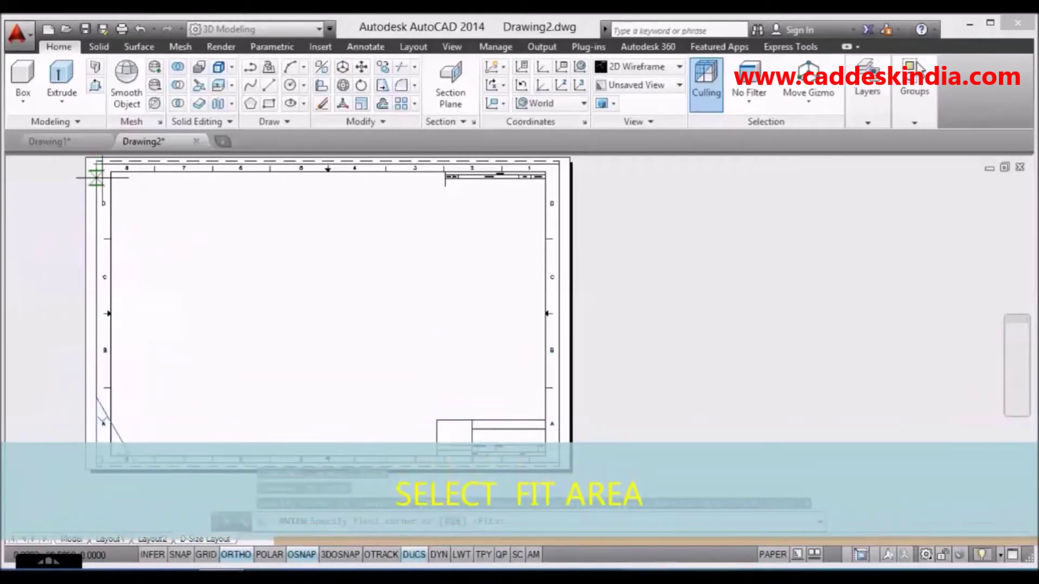
{"action": "left_click", "coordinate": [111, 172]}
{"action": "left_click", "coordinate": [437, 450]}
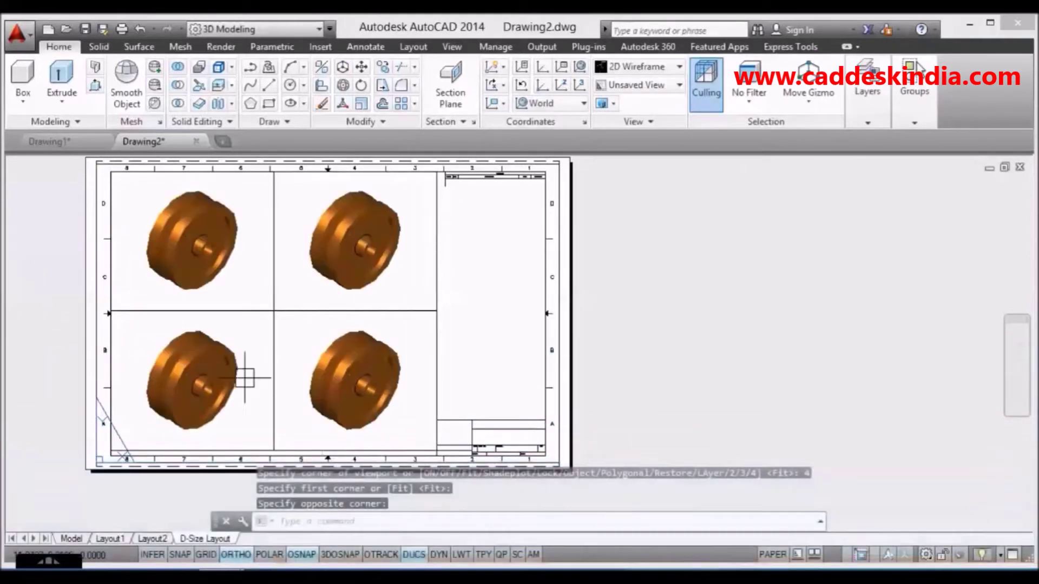
Step: Set the sheet's upper-left viewport to the Top view in 2D Wireframe style and fit the wheel inside it
{"action": "double_click", "coordinate": [257, 225]}
{"action": "left_click", "coordinate": [165, 183]}
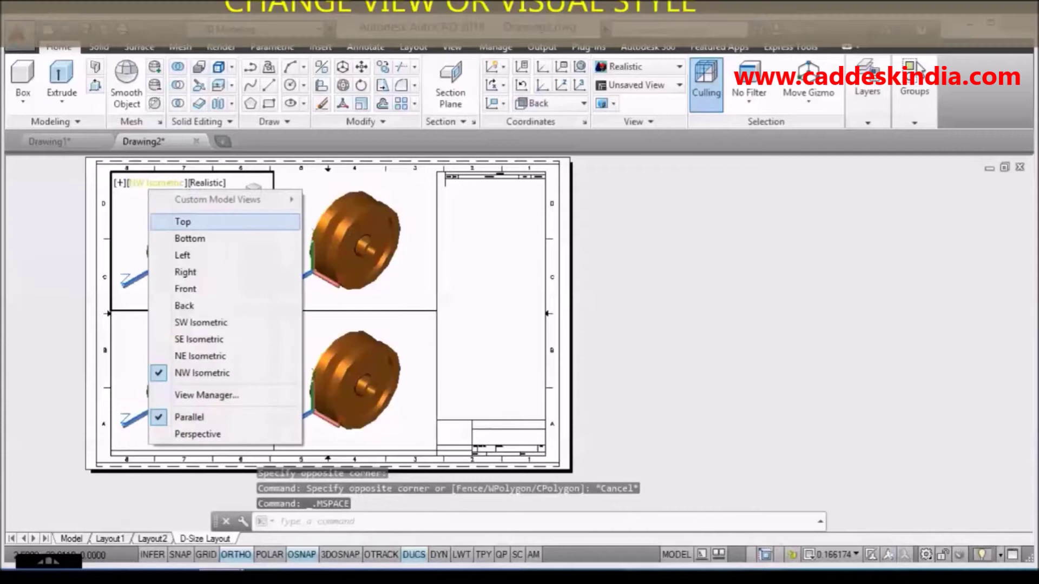
{"action": "left_click", "coordinate": [178, 221]}
{"action": "left_click", "coordinate": [163, 183]}
{"action": "left_click", "coordinate": [217, 225]}
{"action": "scroll", "coordinate": [195, 233], "scroll_direction": "down", "scroll_amount": 3}
{"action": "scroll", "coordinate": [206, 230], "scroll_direction": "up", "scroll_amount": 3}
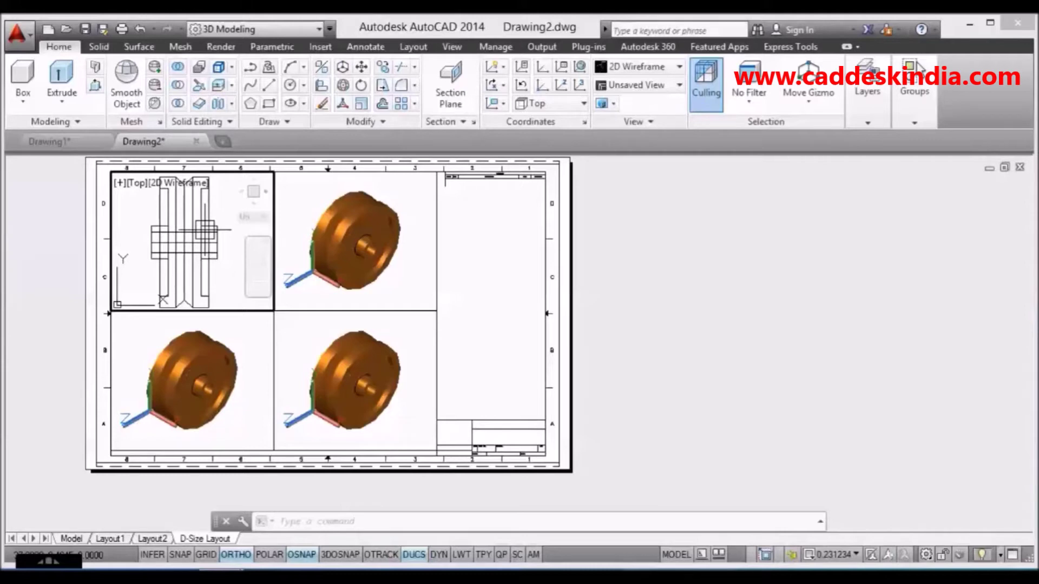
{"action": "right_click", "coordinate": [254, 246]}
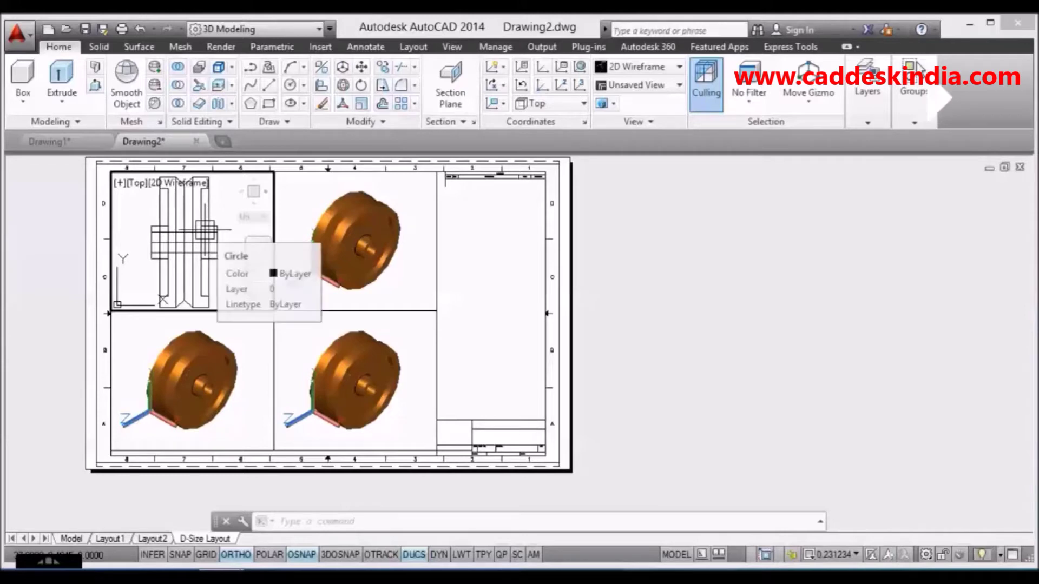
Step: Set the sheet's lower-left viewport to the Front view in 2D Wireframe style and reduce the wheel to fit inside it
{"action": "left_click", "coordinate": [189, 378]}
{"action": "left_click", "coordinate": [138, 322]}
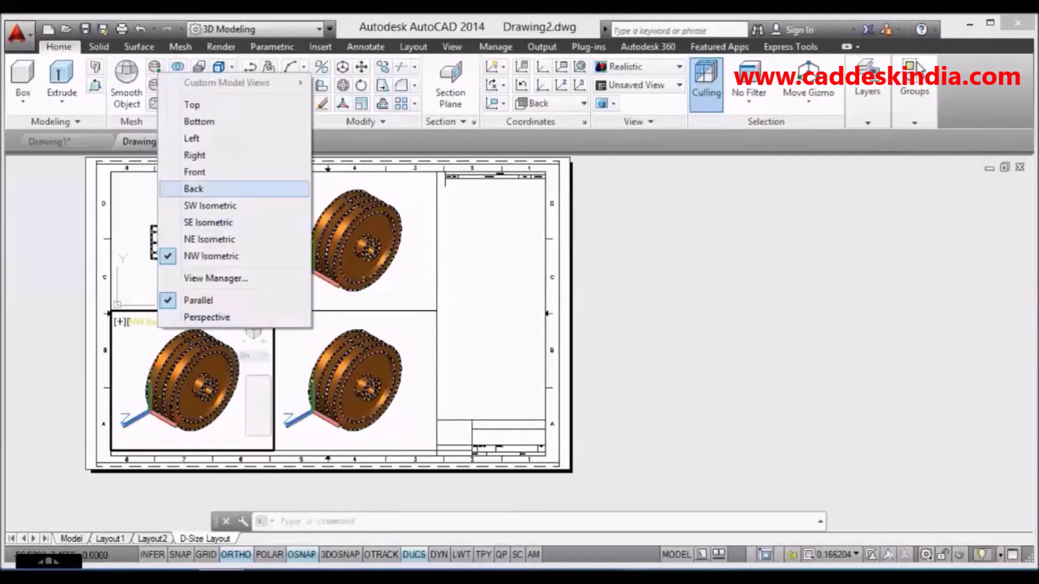
{"action": "left_click", "coordinate": [194, 172]}
{"action": "left_click", "coordinate": [172, 322]}
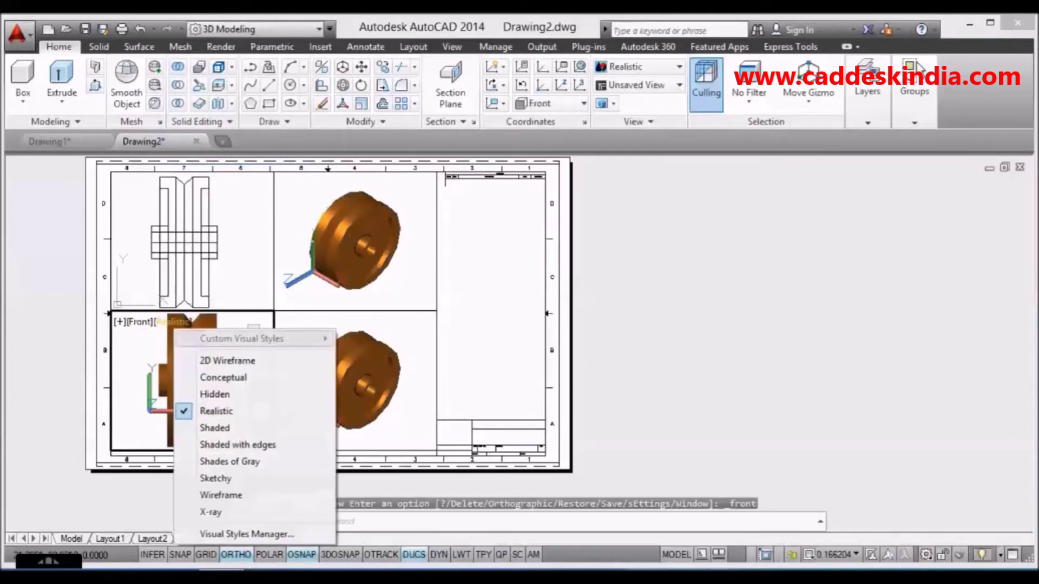
{"action": "left_click", "coordinate": [211, 361]}
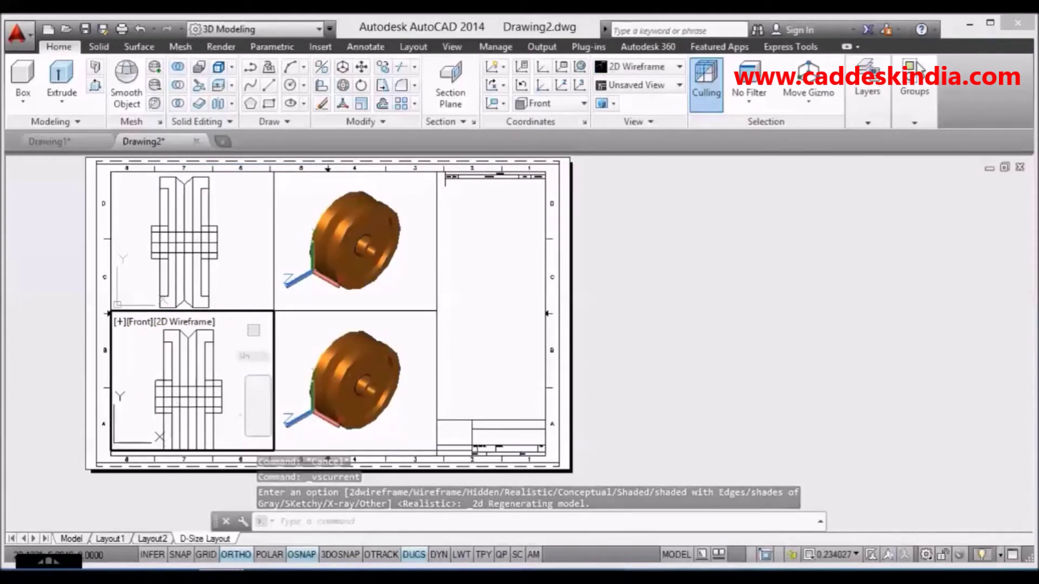
{"action": "scroll", "coordinate": [177, 369], "scroll_direction": "down", "scroll_amount": 2}
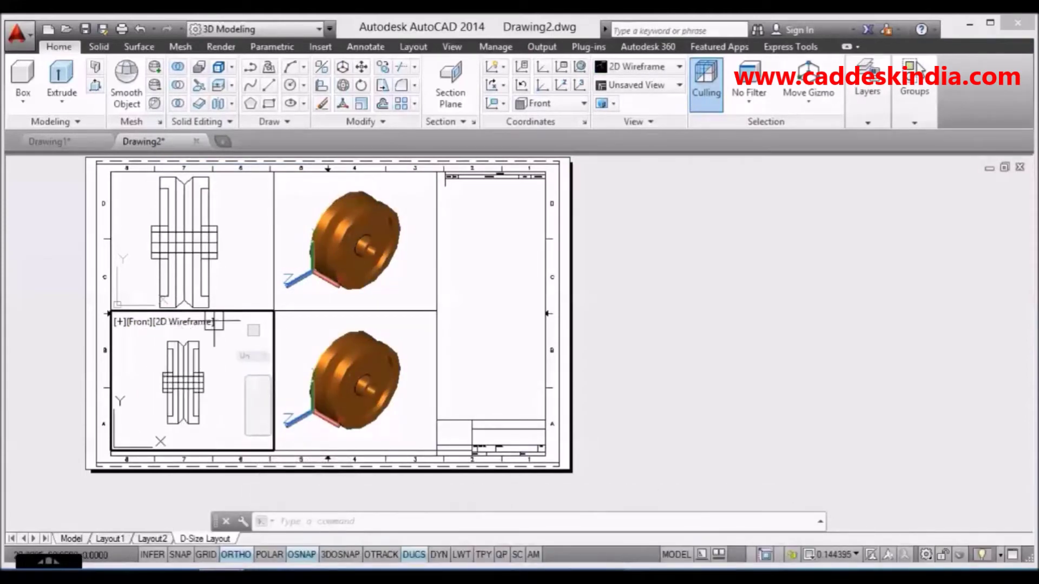
Step: Set the sheet's upper-right viewport to the Right view in 2D Wireframe style
{"action": "left_click", "coordinate": [306, 203]}
{"action": "left_click", "coordinate": [316, 183]}
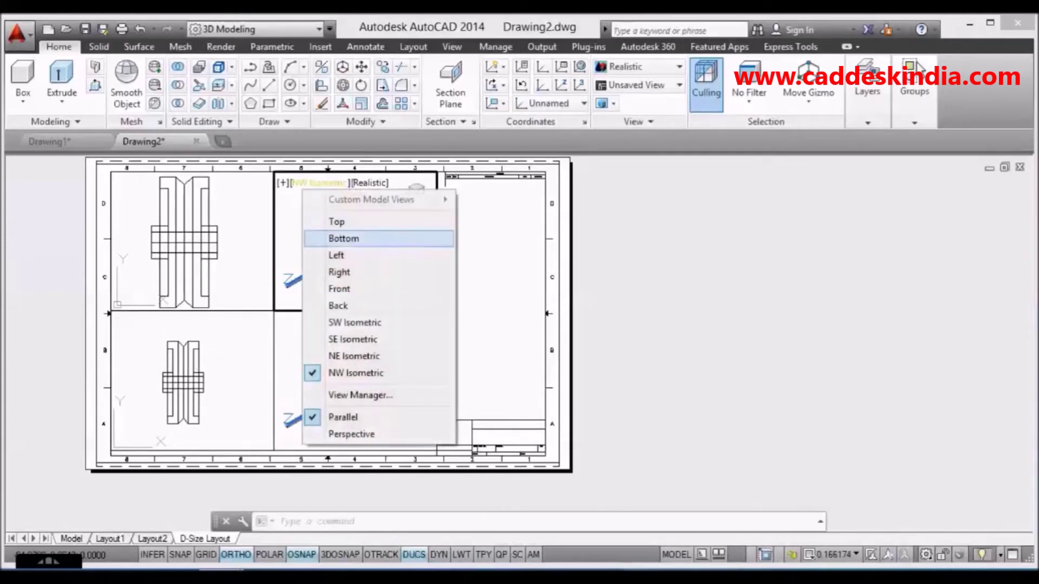
{"action": "left_click", "coordinate": [339, 272]}
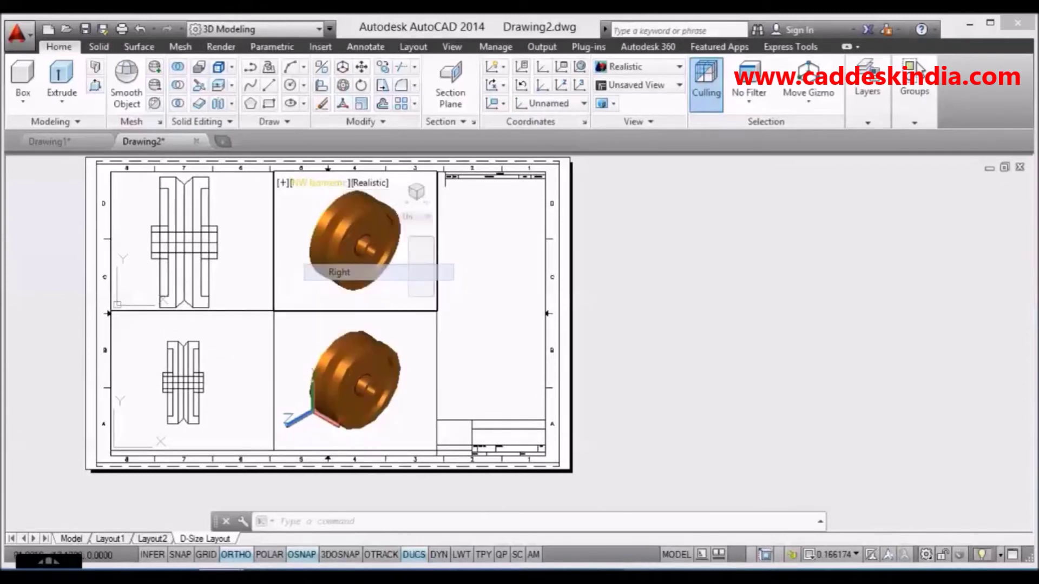
{"action": "left_click", "coordinate": [334, 183]}
{"action": "left_click", "coordinate": [349, 225]}
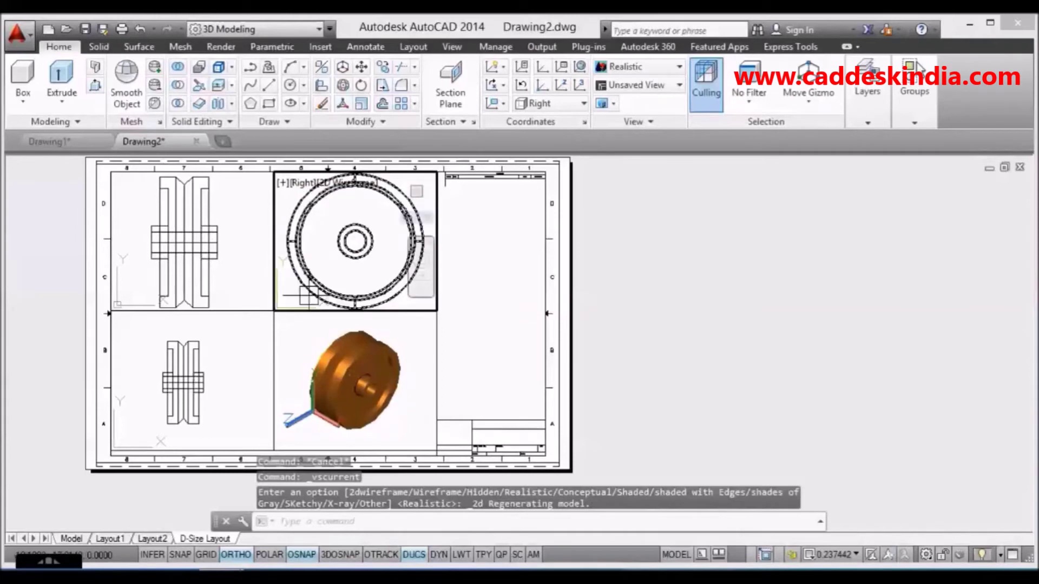
Step: Show the wheel slightly smaller in the sheet's lower-right isometric viewport, then return to paper space and check the title block
{"action": "left_click", "coordinate": [347, 346]}
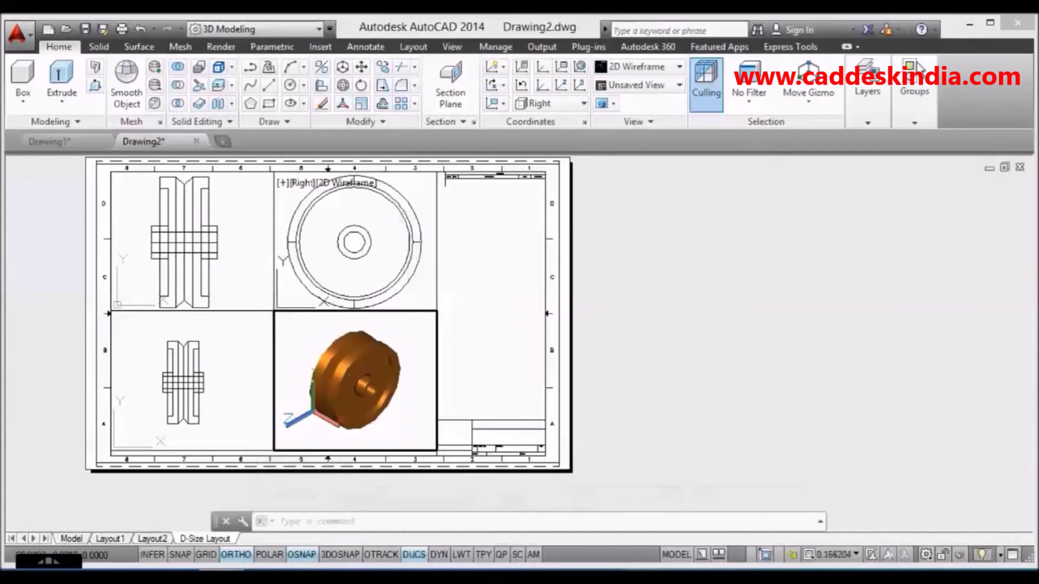
{"action": "scroll", "coordinate": [357, 379], "scroll_direction": "up", "scroll_amount": 2}
{"action": "scroll", "coordinate": [326, 361], "scroll_direction": "down", "scroll_amount": 2}
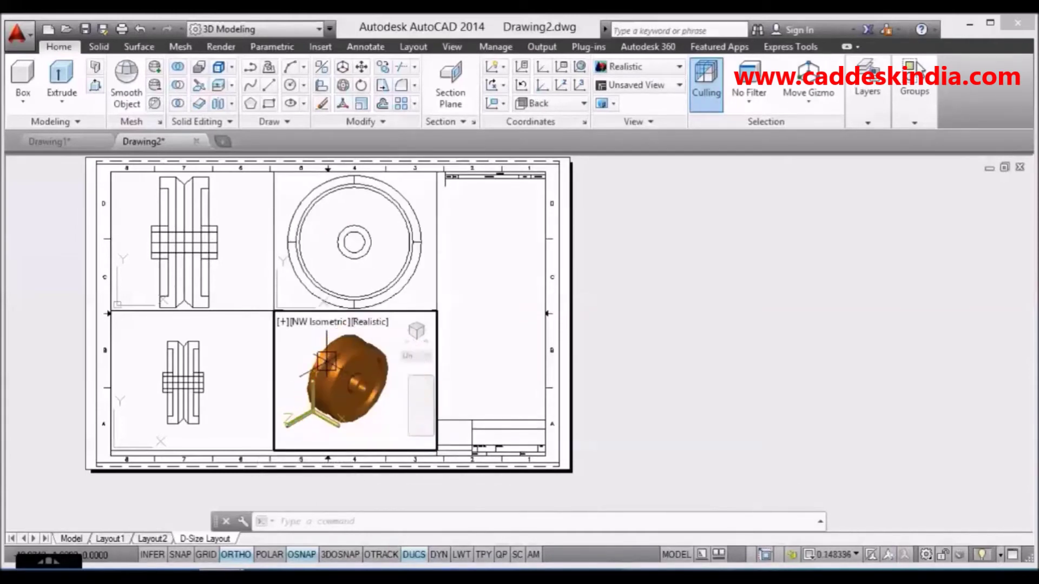
{"action": "double_click", "coordinate": [495, 433]}
{"action": "scroll", "coordinate": [480, 457], "scroll_direction": "up", "scroll_amount": 6}
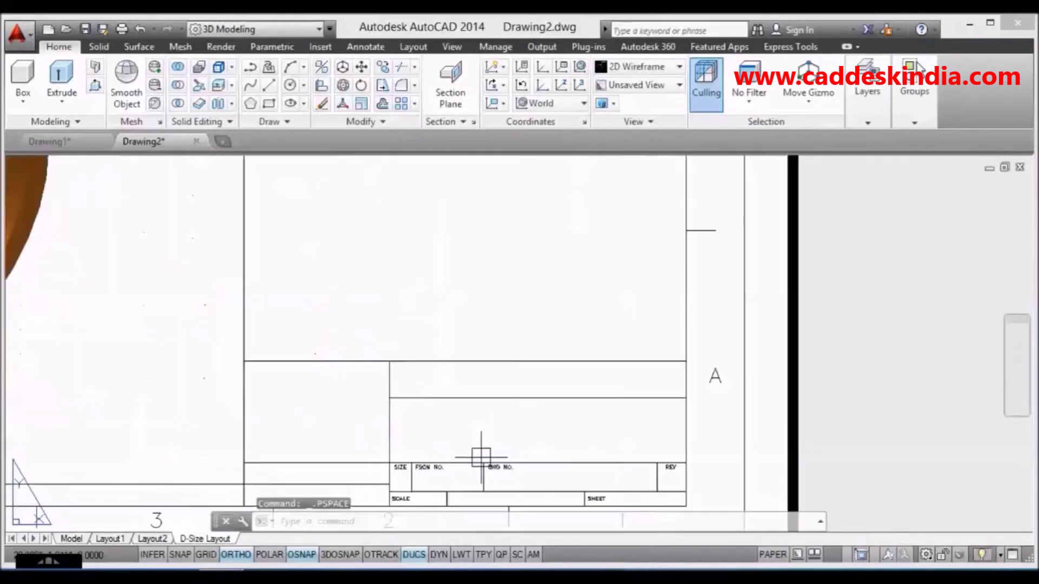
{"action": "scroll", "coordinate": [417, 415], "scroll_direction": "down", "scroll_amount": 4}
{"action": "scroll", "coordinate": [417, 415], "scroll_direction": "down", "scroll_amount": 4}
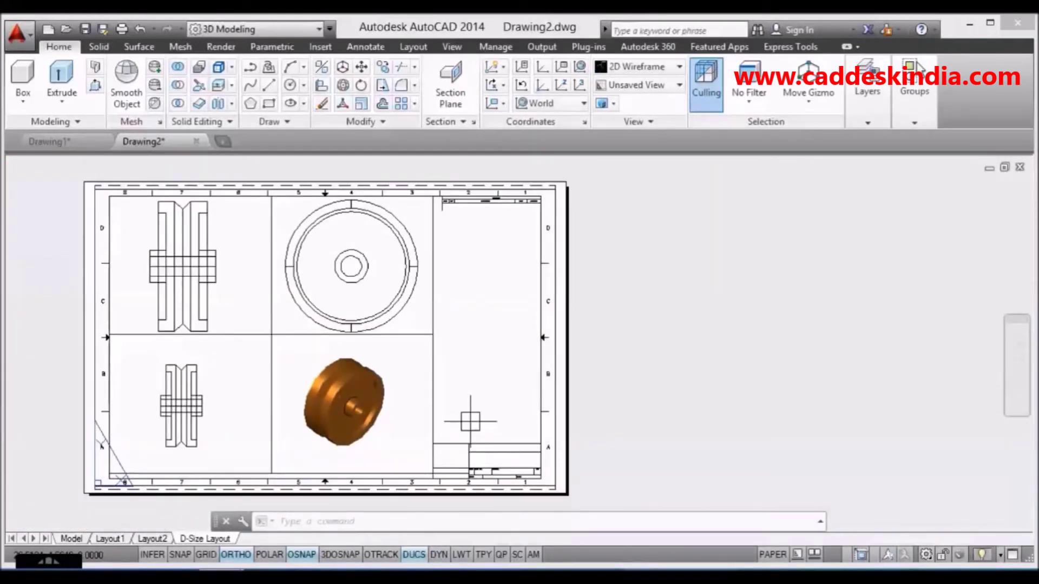
Step: Open the plot settings for the layout and choose the DWG To PDF.pc3 plotter with ISO A4 (297.00 x 210.00 MM) paper
{"action": "key", "text": "ctrl+p"}
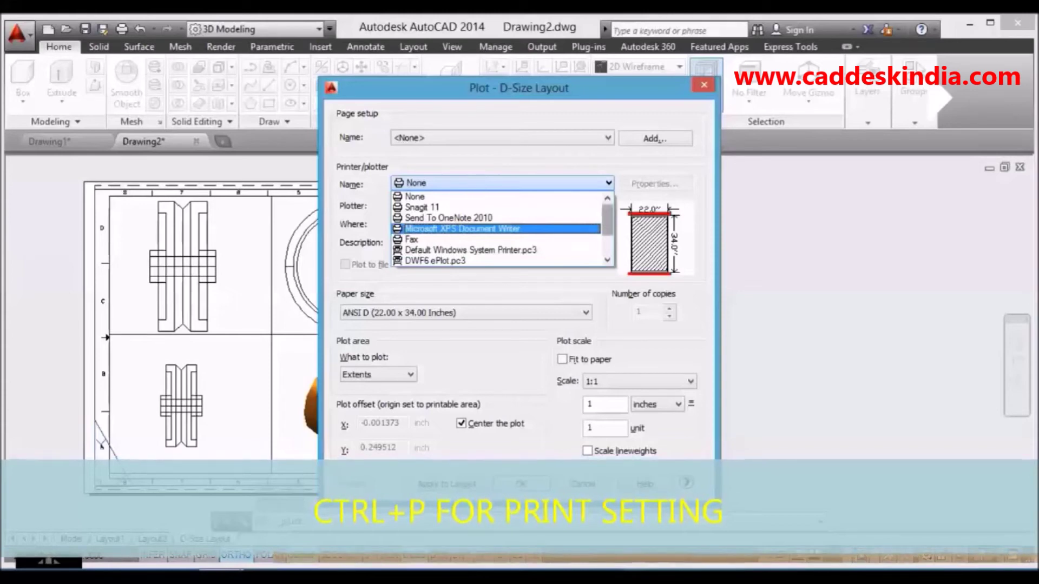
{"action": "scroll", "coordinate": [498, 240], "scroll_direction": "down", "scroll_amount": 2}
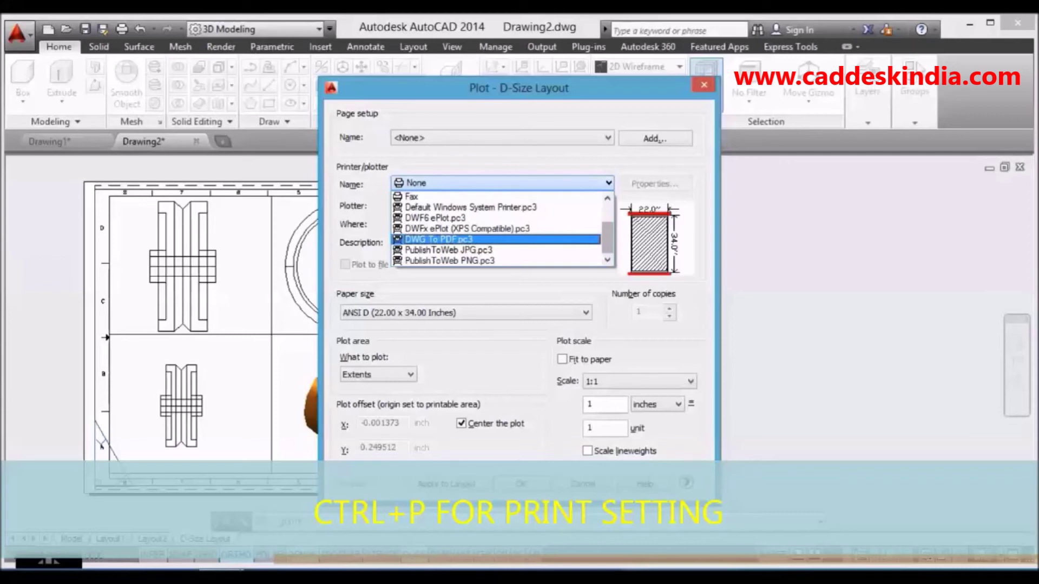
{"action": "left_click", "coordinate": [439, 239]}
{"action": "left_click", "coordinate": [466, 313]}
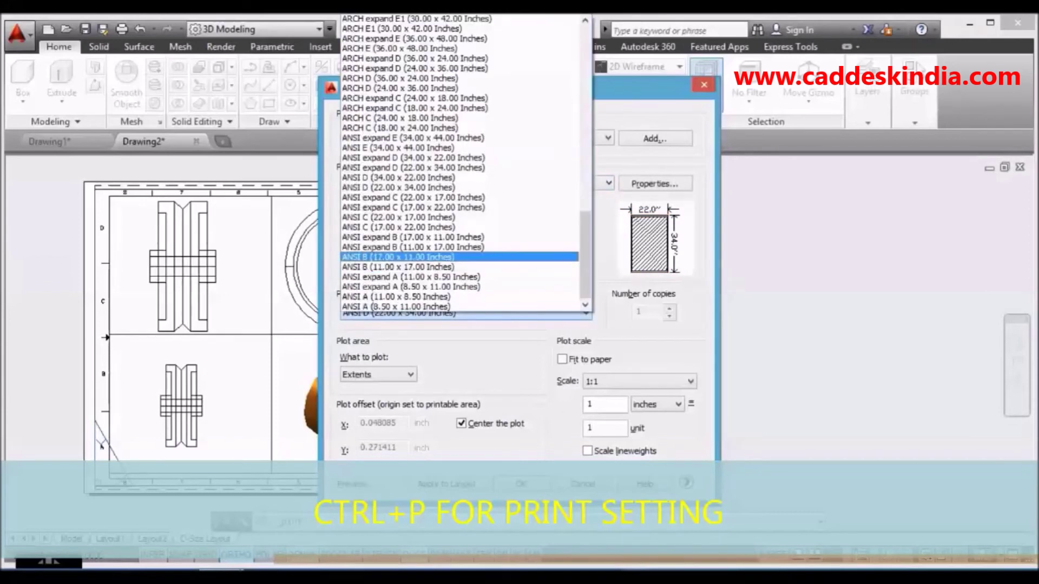
{"action": "left_click", "coordinate": [397, 87]}
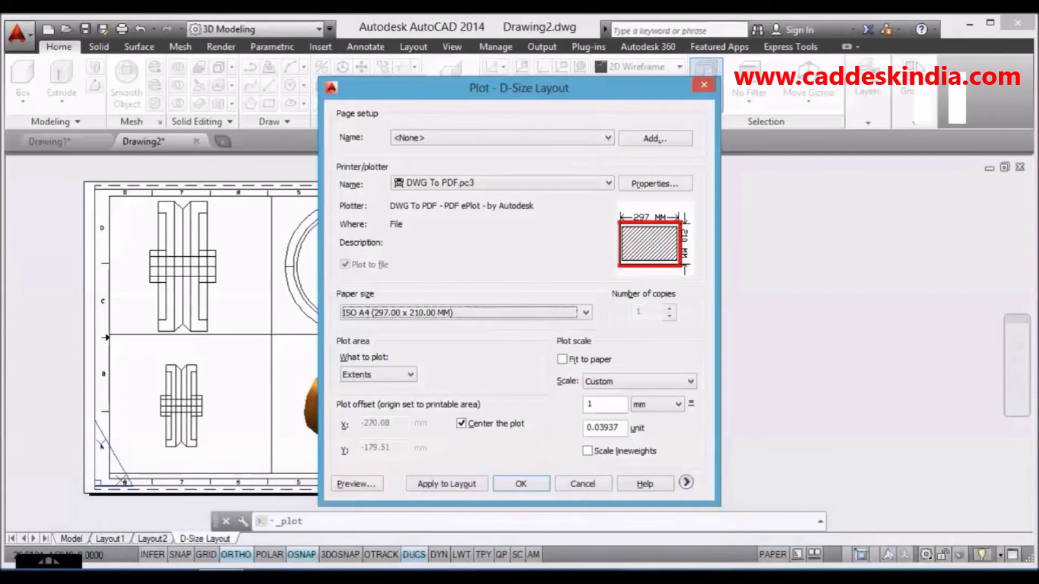
Step: Define the plot area as a Window spanning opposite corners of the sheet's outer border
{"action": "left_click", "coordinate": [388, 375]}
{"action": "left_click", "coordinate": [388, 375]}
{"action": "left_click", "coordinate": [389, 375]}
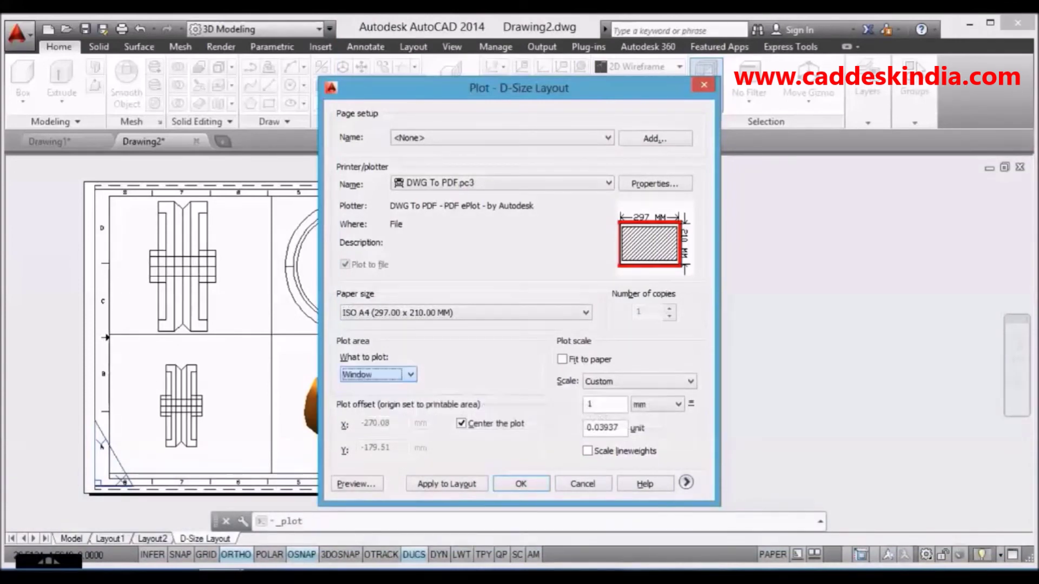
{"action": "left_click", "coordinate": [356, 418]}
{"action": "left_click", "coordinate": [94, 189]}
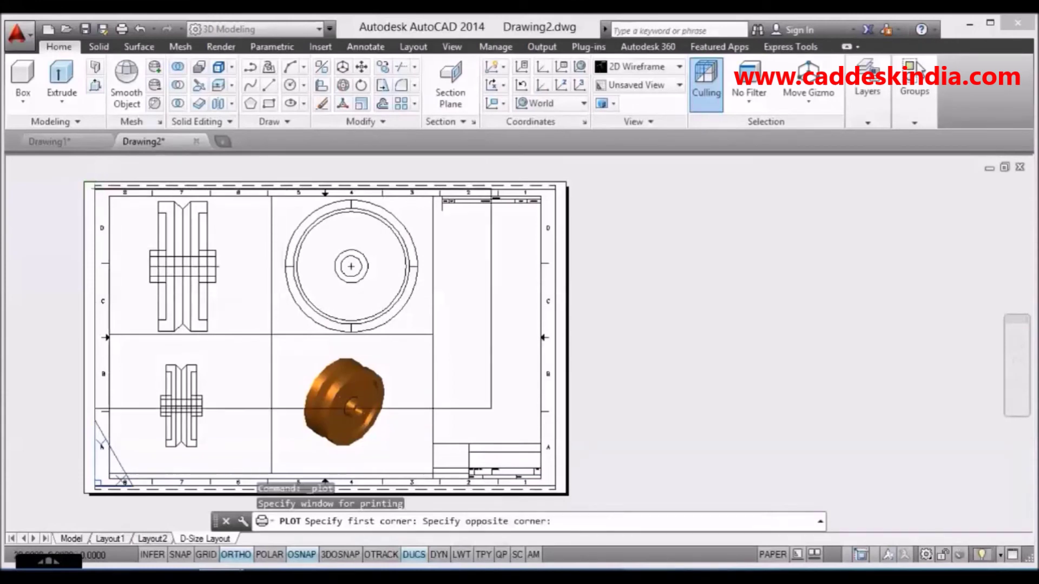
{"action": "left_click", "coordinate": [561, 489]}
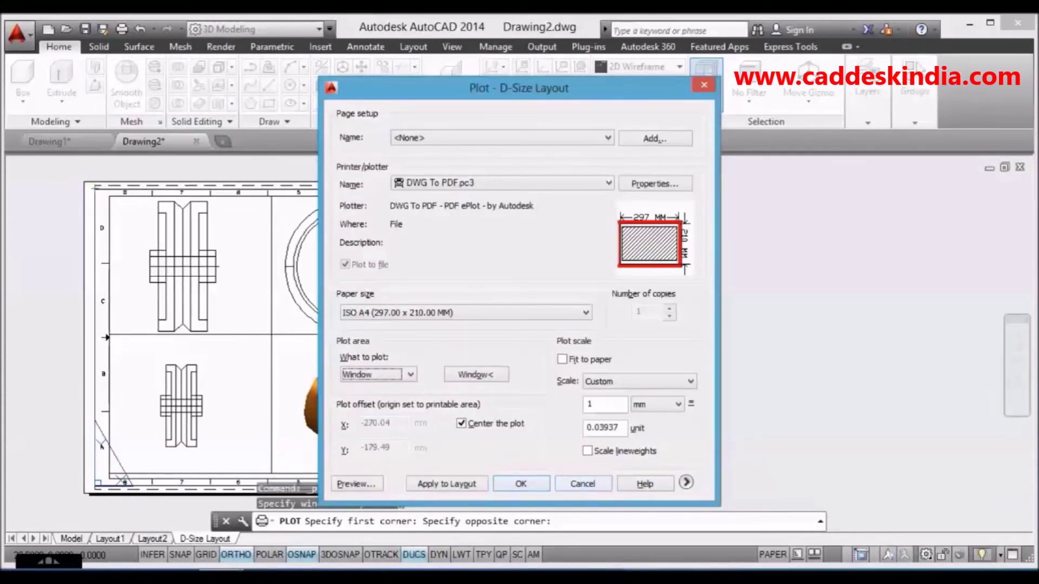
Step: Enable Fit to paper and plot the layout to the Desktop as Drawing2-D-Size Layout.pdf
{"action": "left_click", "coordinate": [563, 359]}
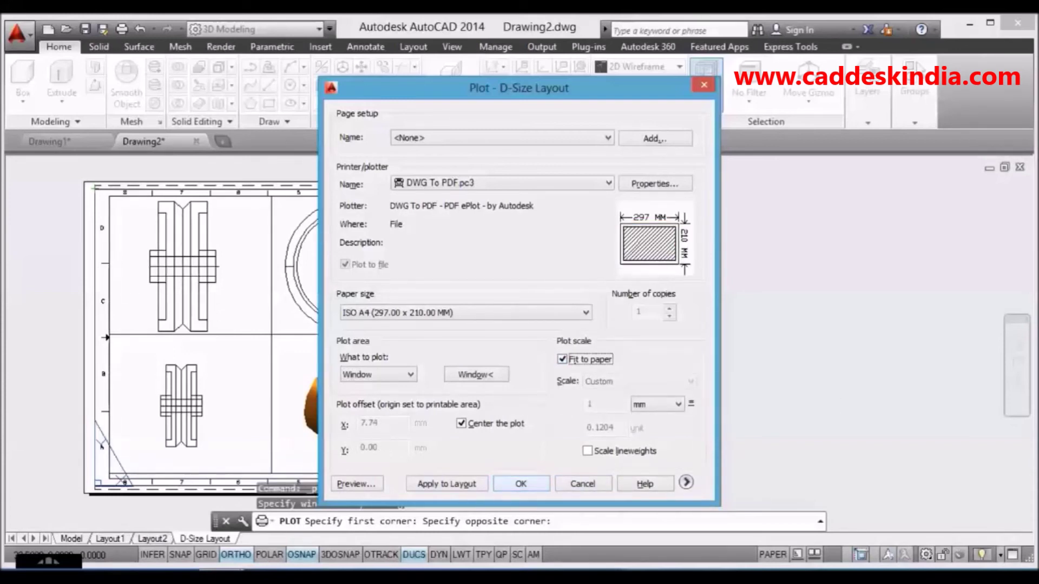
{"action": "key", "text": "Return"}
{"action": "left_click", "coordinate": [320, 349]}
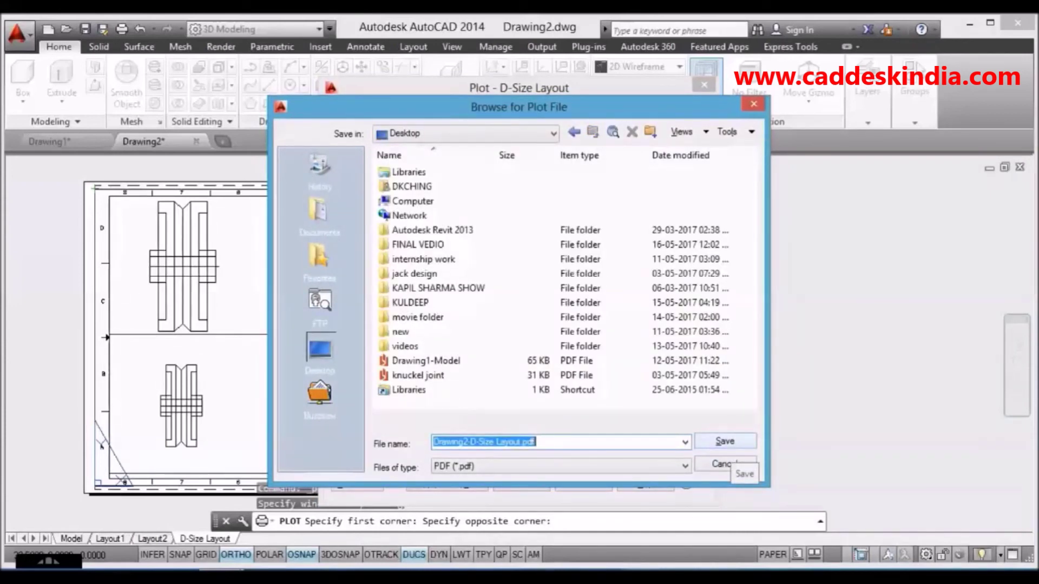
{"action": "left_click", "coordinate": [725, 441]}
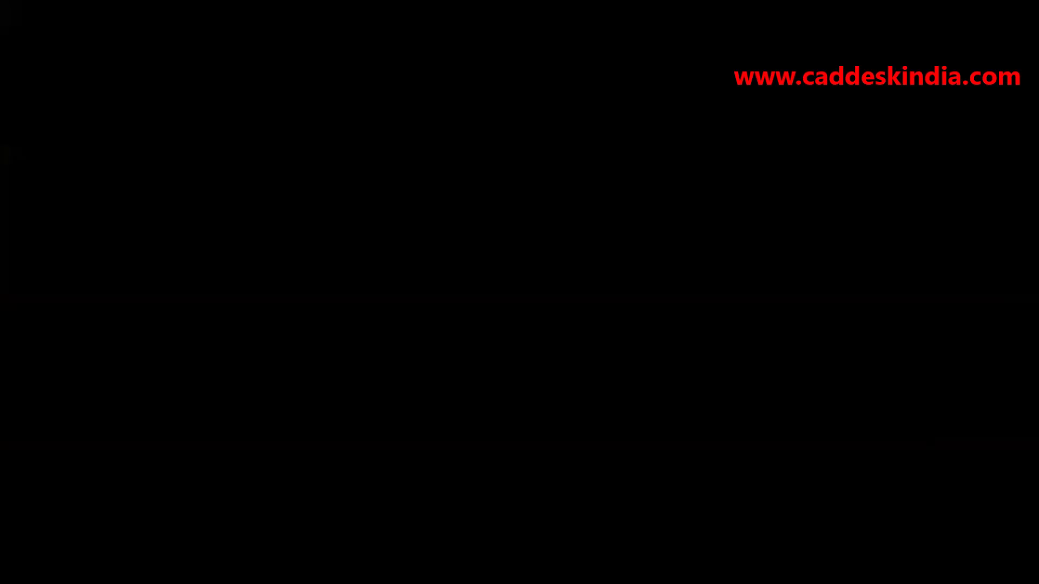